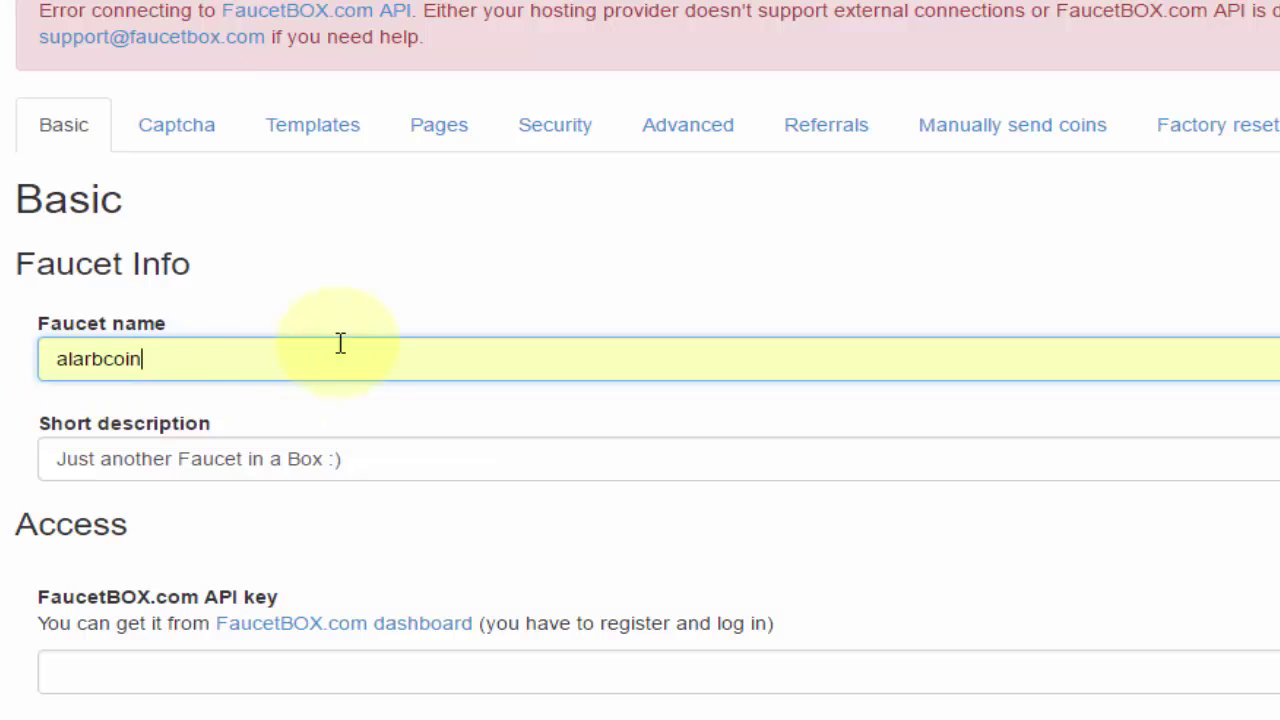
# Review the Short description text in the Faucet in a Box settings form
pyautogui.scroll(-1, 340, 380)
pyautogui.click(325, 333)
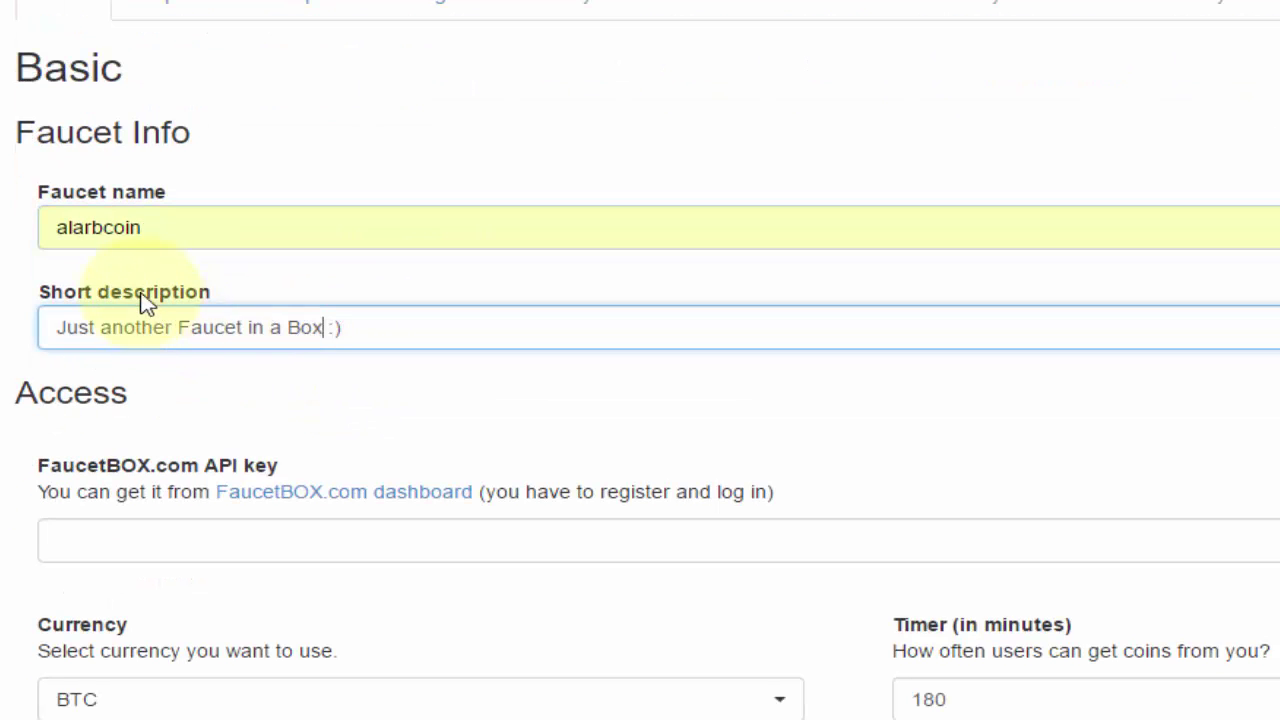
pyautogui.doubleClick(214, 327)
pyautogui.tripleClick(332, 327)
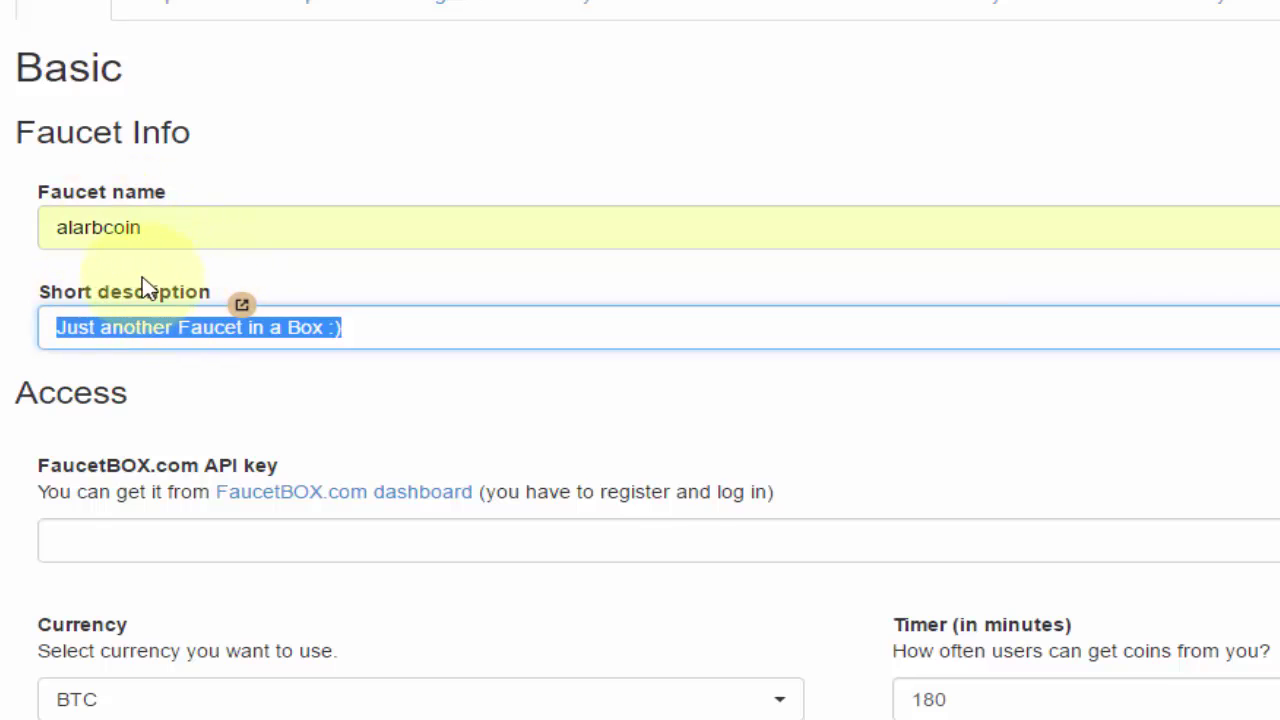
pyautogui.doubleClick(32, 294)
# Check the empty API key field, then switch to the FaucetBOX.com dashboard login page
pyautogui.scroll(-3, 449, 343)
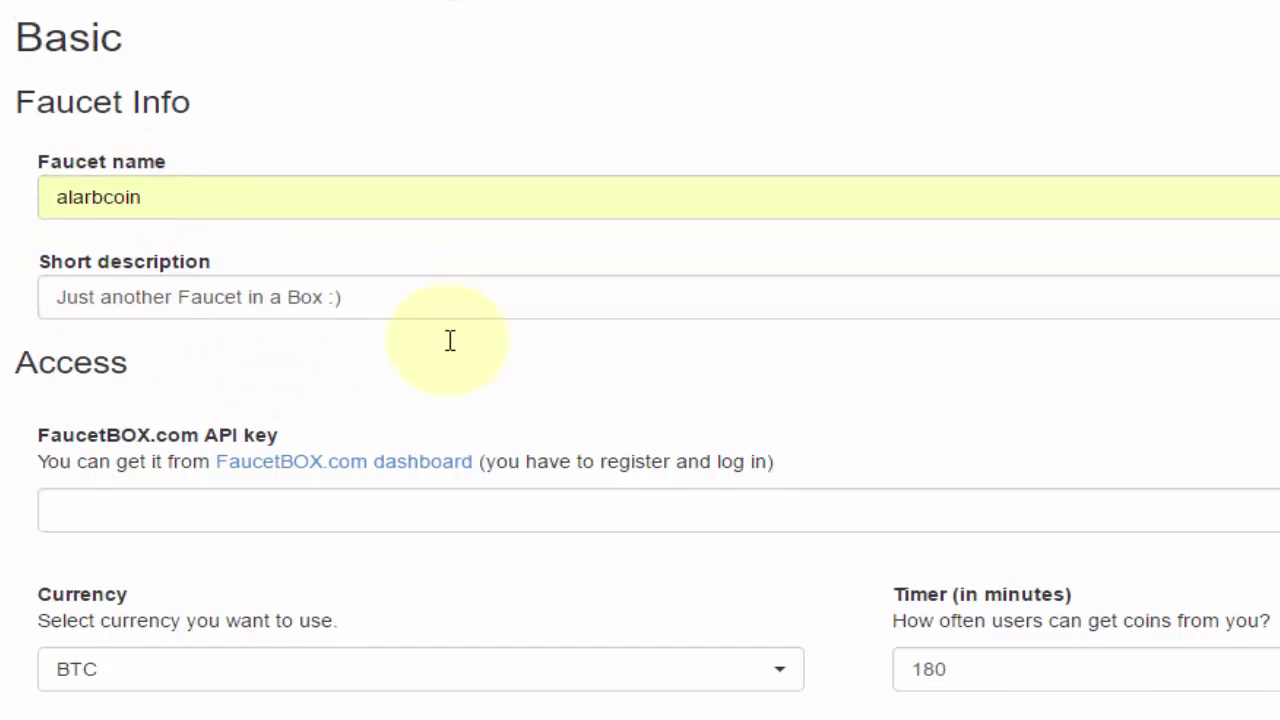
pyautogui.click(197, 274)
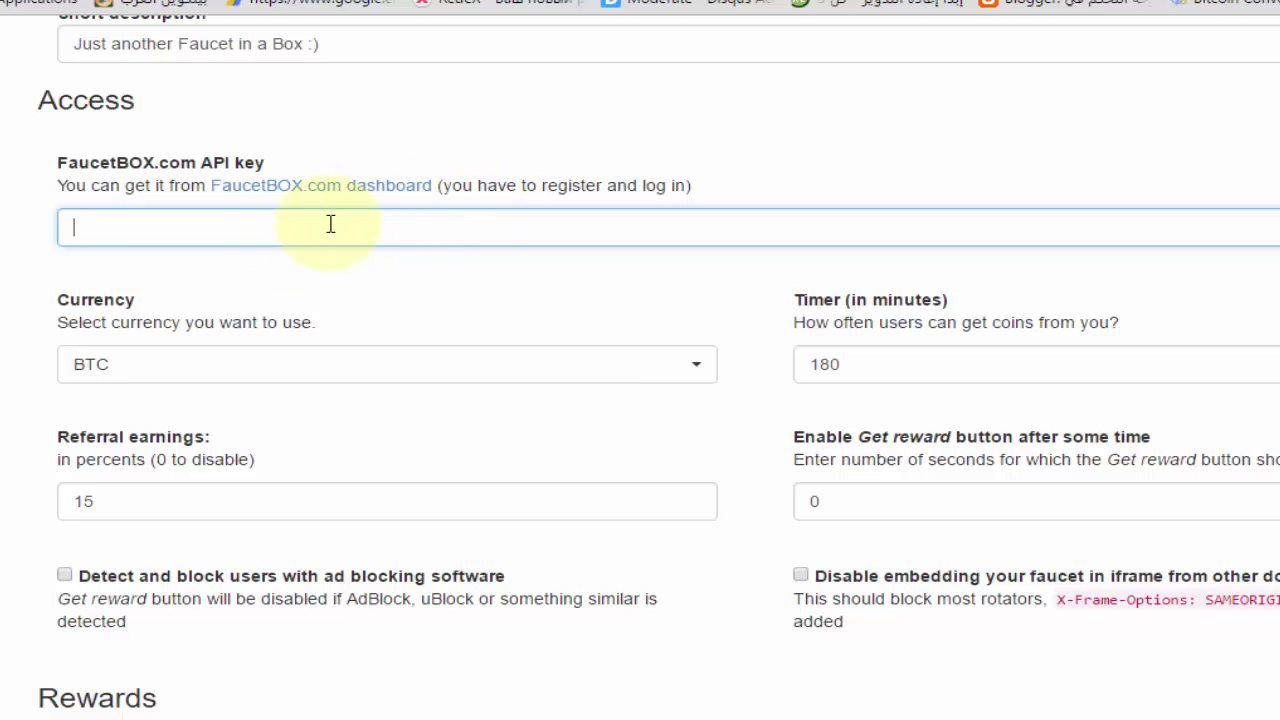
pyautogui.moveTo(204, 165); pyautogui.dragTo(266, 166)
pyautogui.click(256, 222)
pyautogui.scroll(-1, 360, 214)
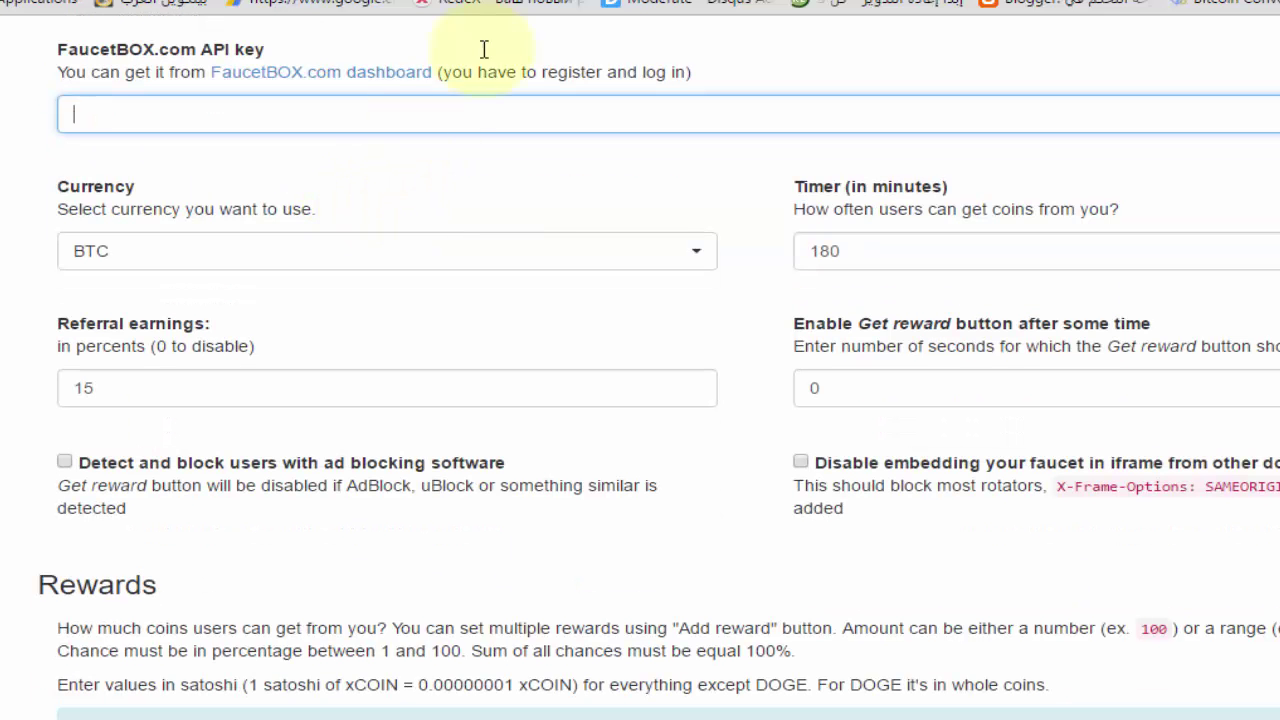
pyautogui.hotkey('ctrl', 'Tab')
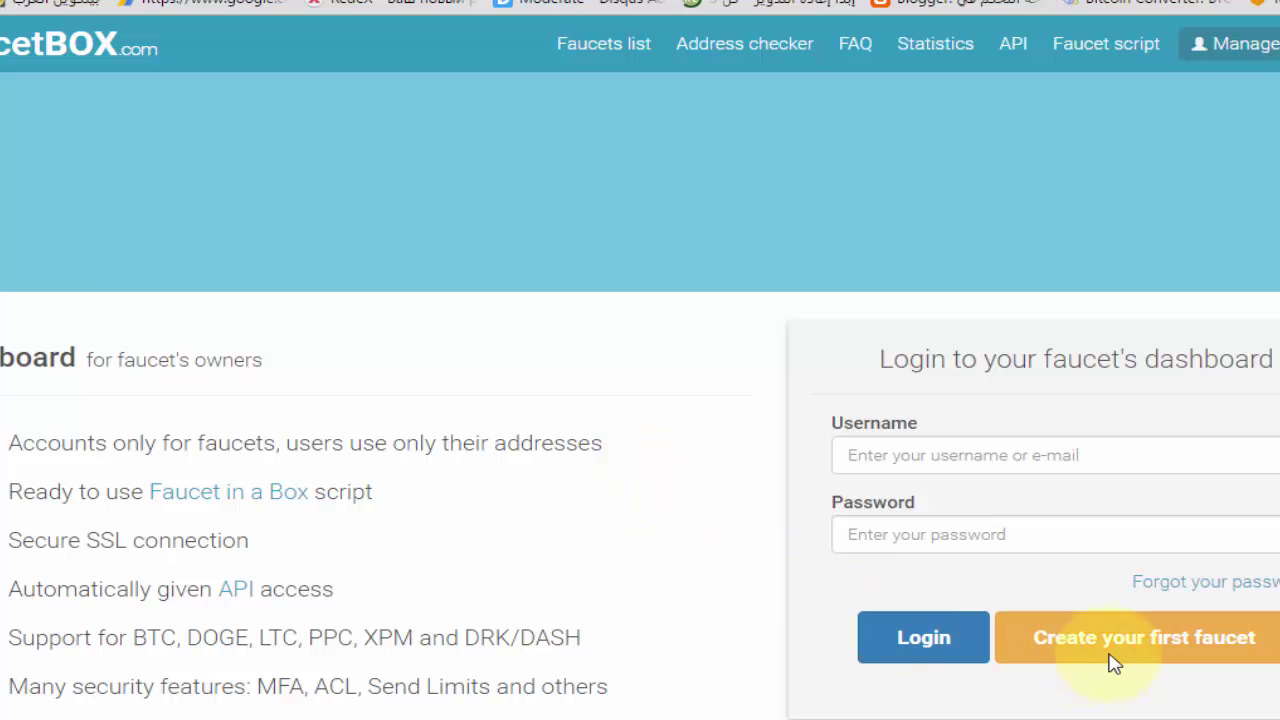
# Start creating a FaucetBOX.com account and choose Owner sign-up
pyautogui.click(1115, 645)
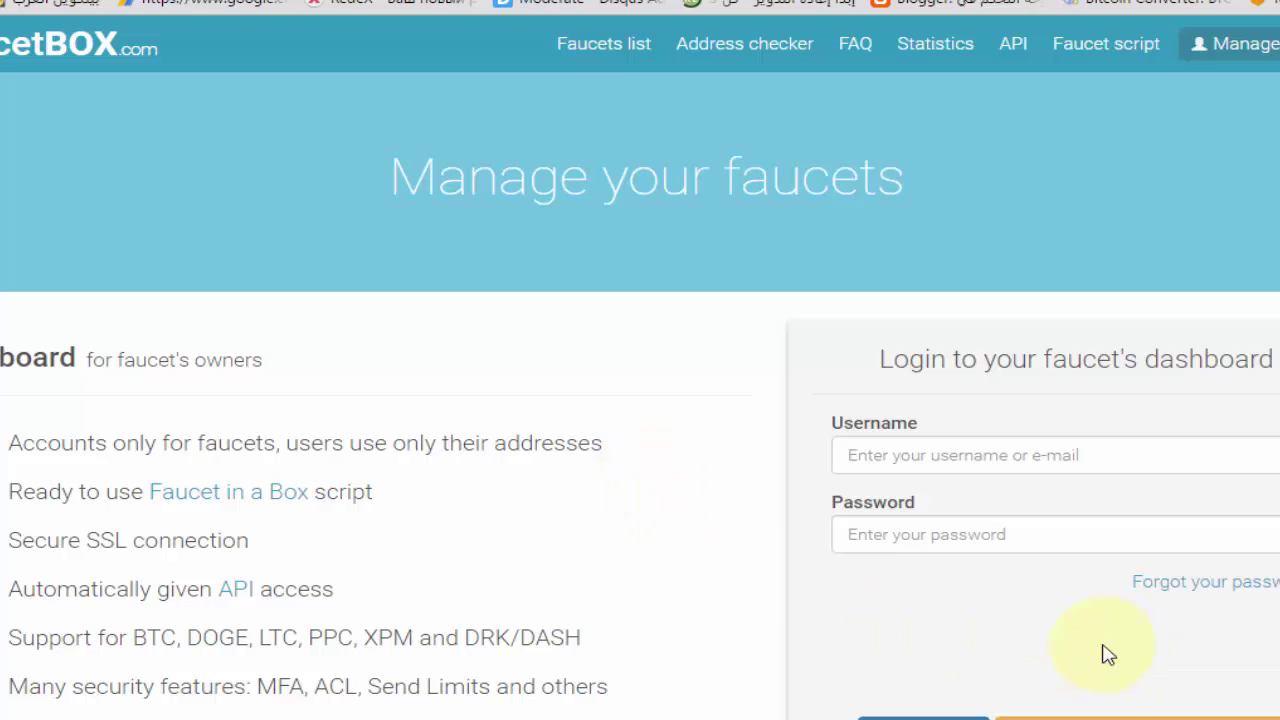
pyautogui.scroll(-2, 1089, 677)
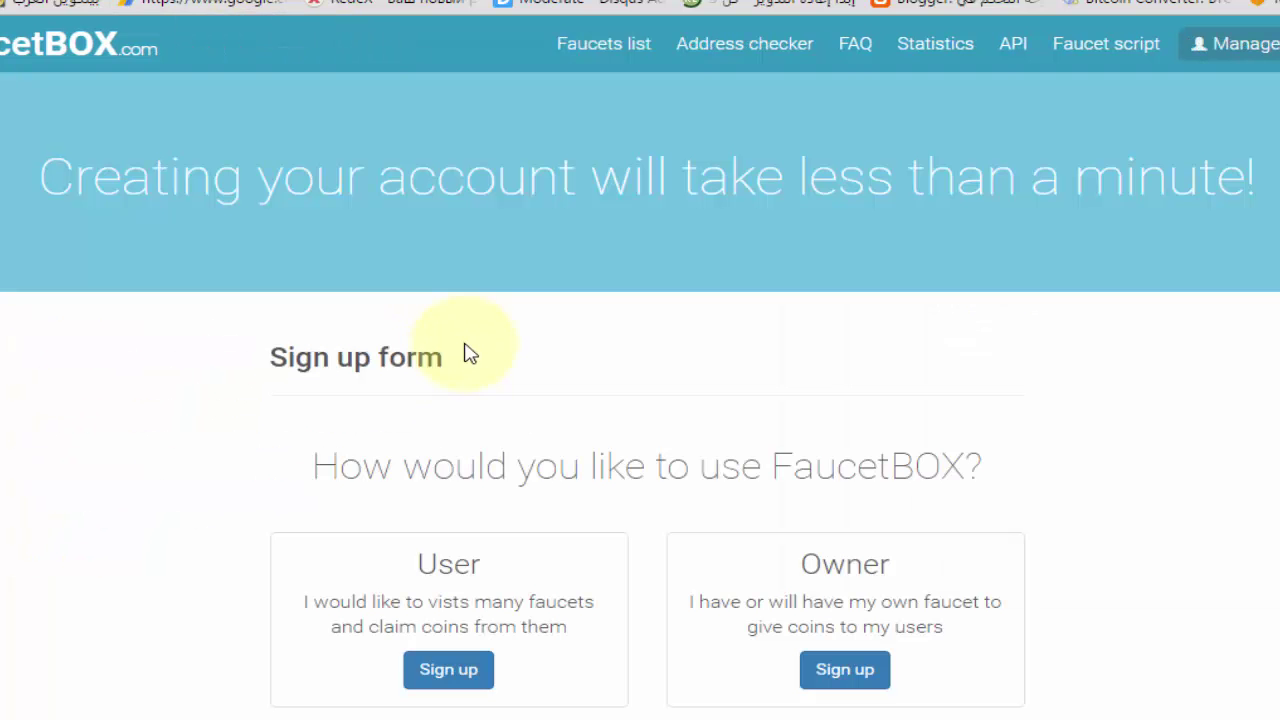
pyautogui.scroll(-2, 660, 485)
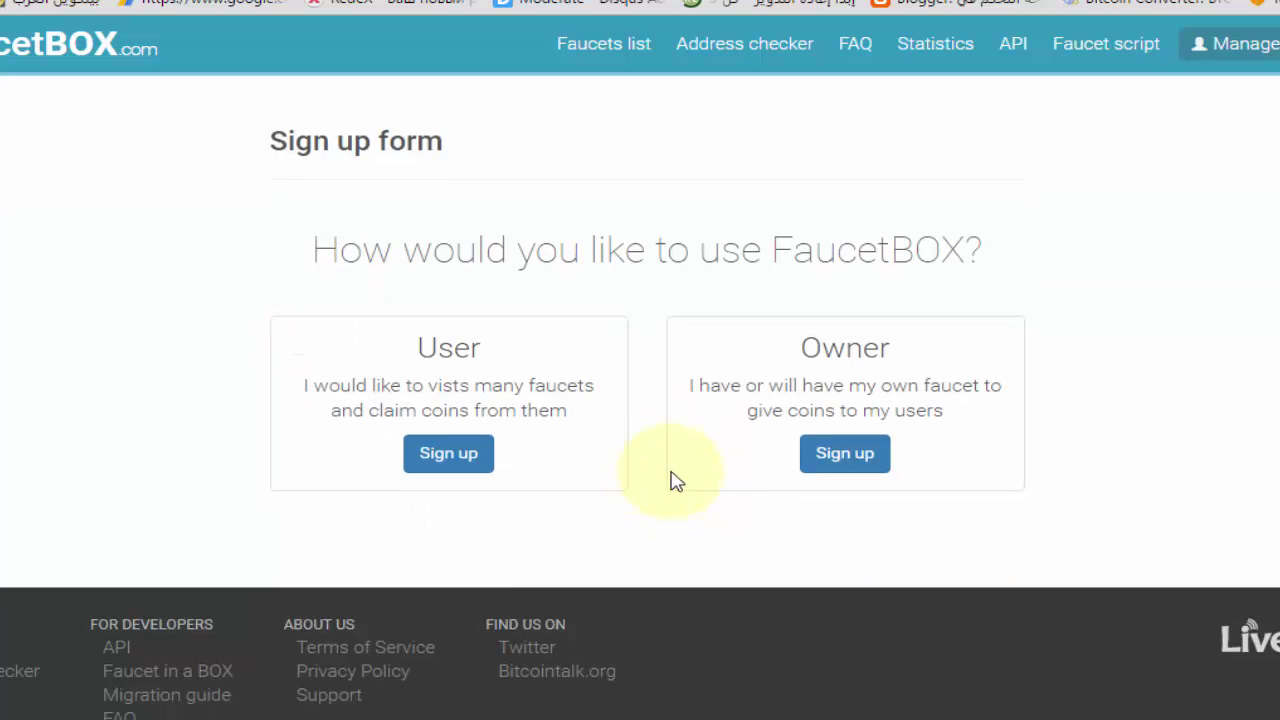
pyautogui.click(844, 470)
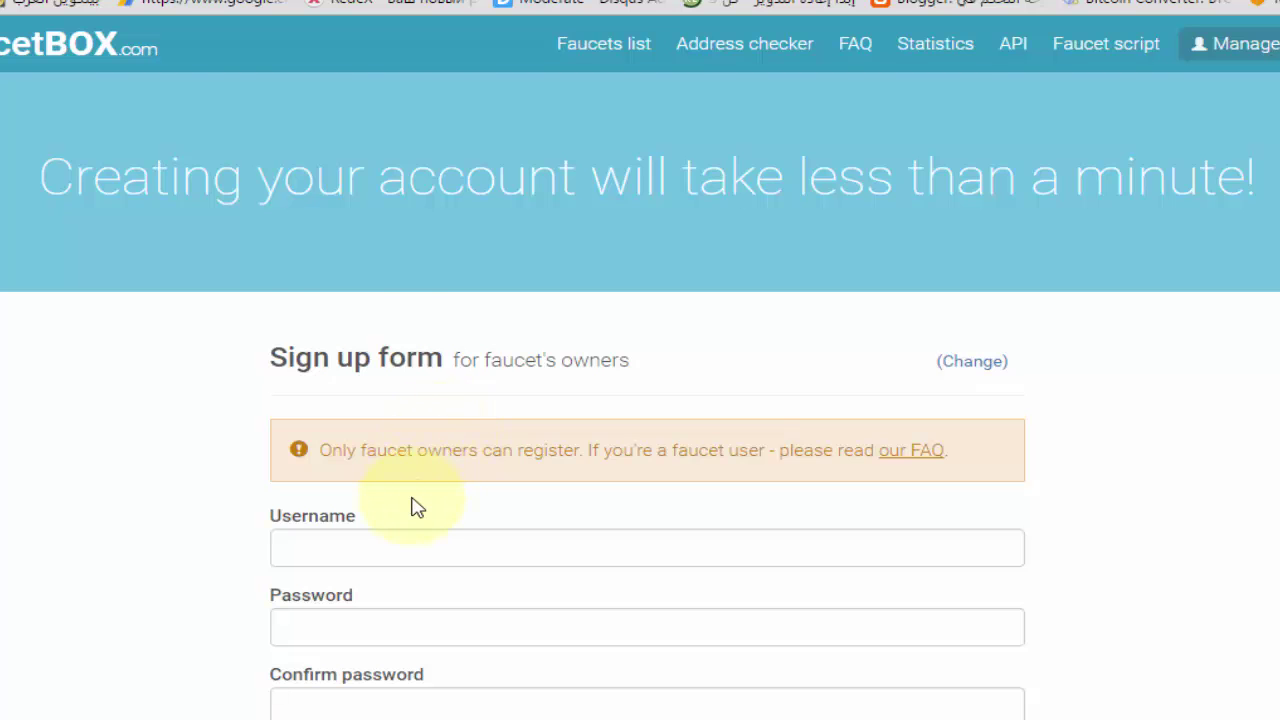
pyautogui.scroll(-4, 420, 500)
# Fill the owner sign-up form with a username, password and e-mail, pass reCAPTCHA, and submit
pyautogui.click(413, 219)
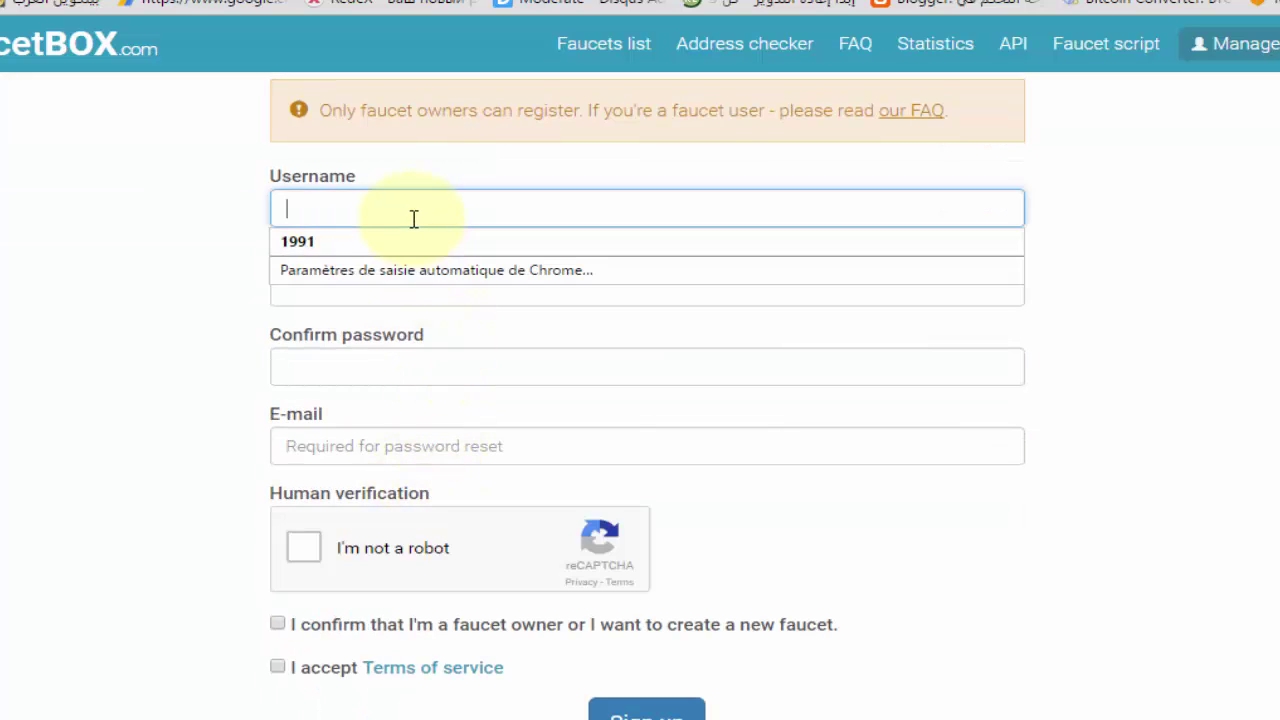
pyautogui.write('alarbcoin')
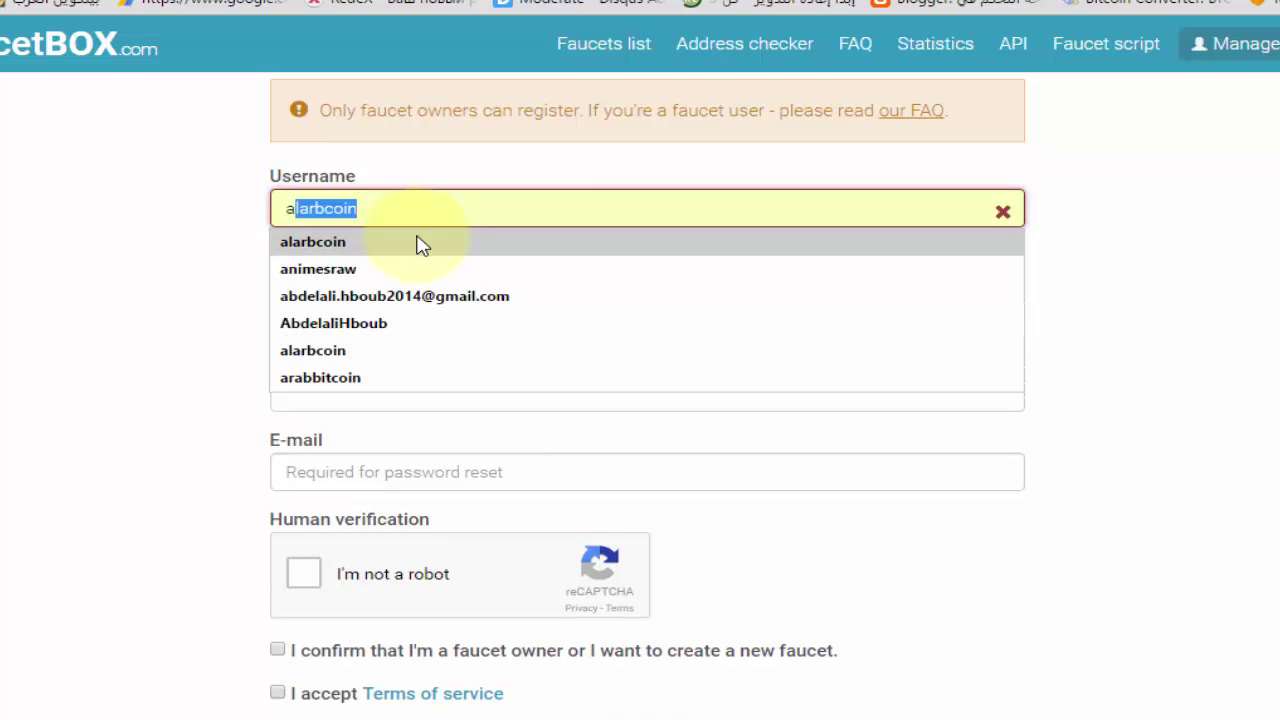
pyautogui.click(414, 242)
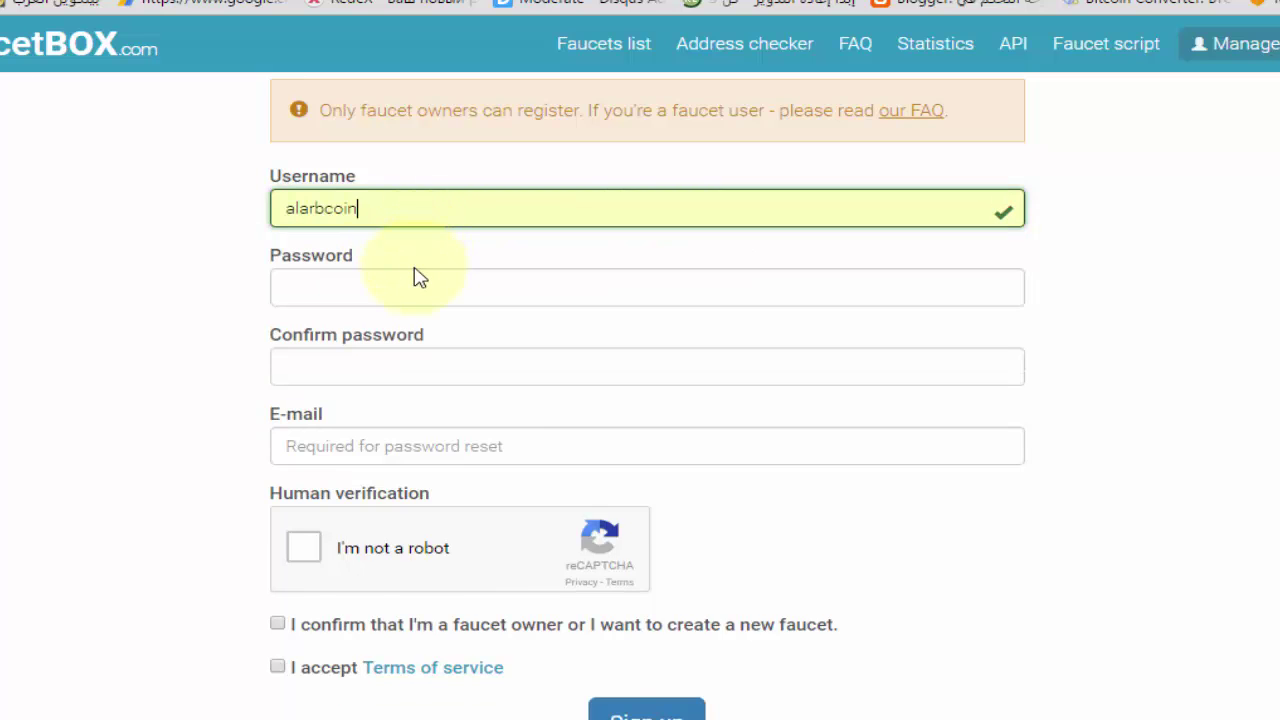
pyautogui.click(398, 293)
pyautogui.write('12')
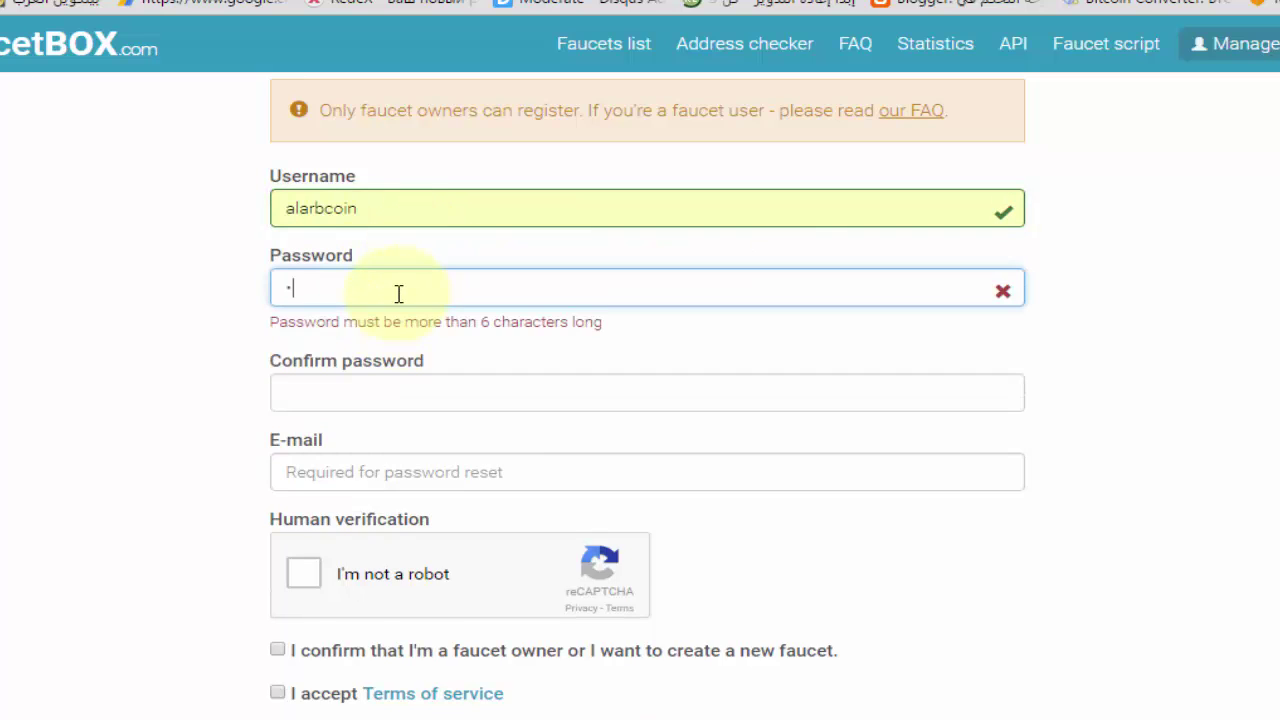
pyautogui.write('3456')
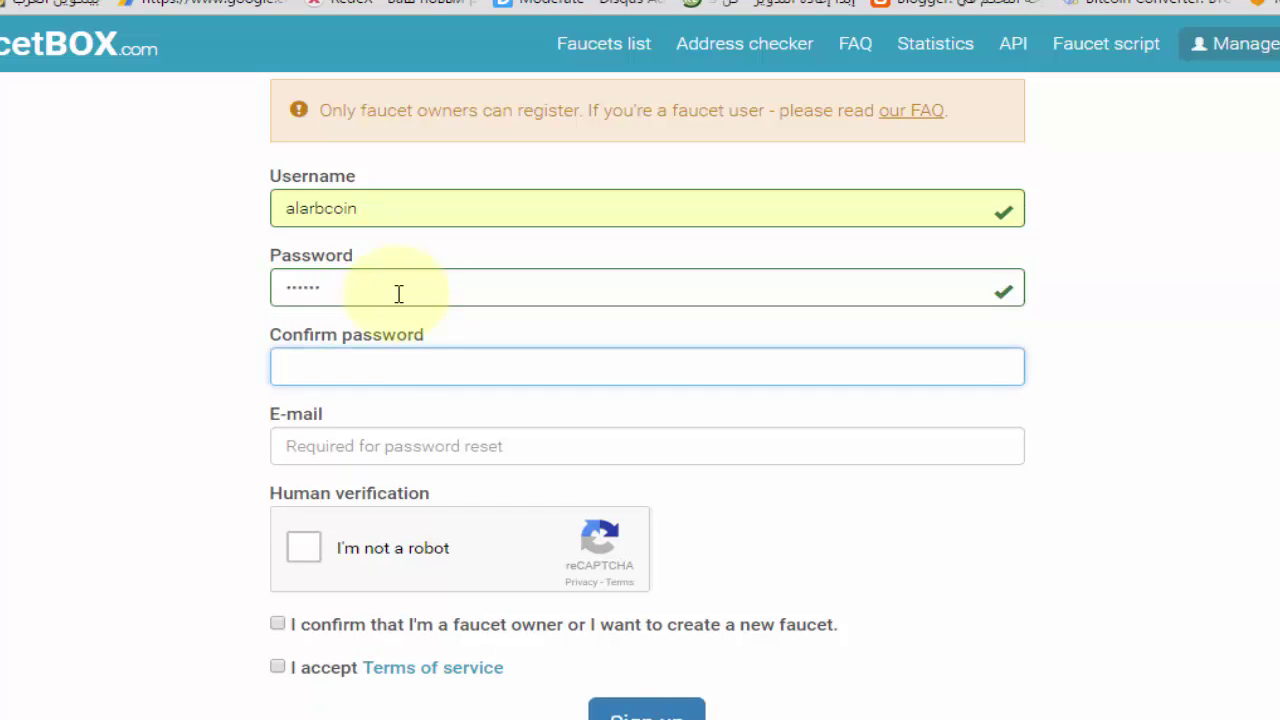
pyautogui.write('123456')
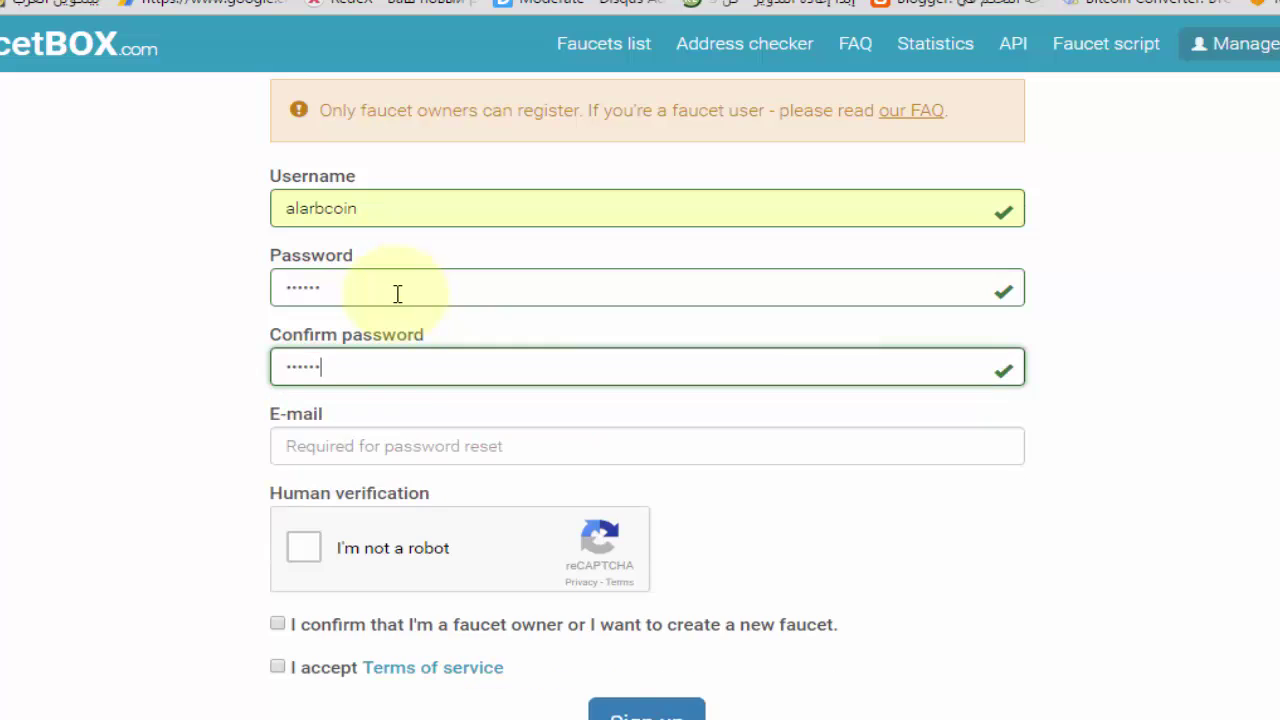
pyautogui.click(343, 446)
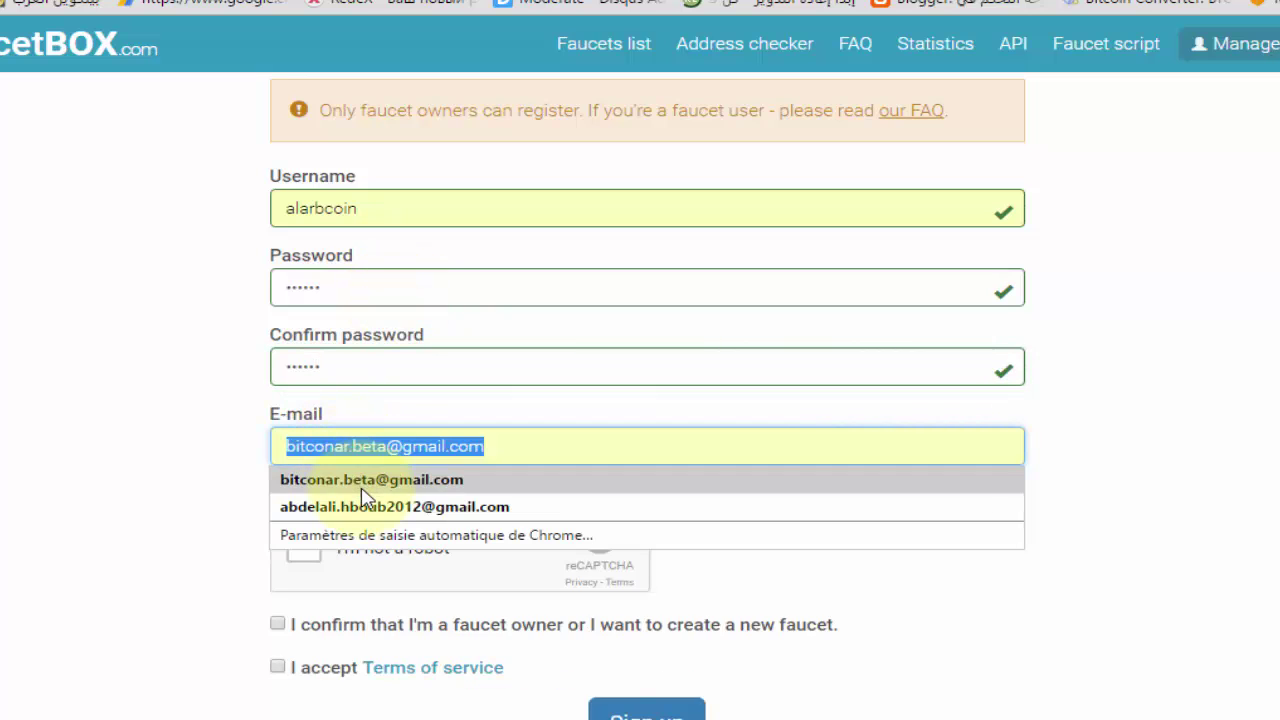
pyautogui.click(364, 481)
pyautogui.press('Tab')
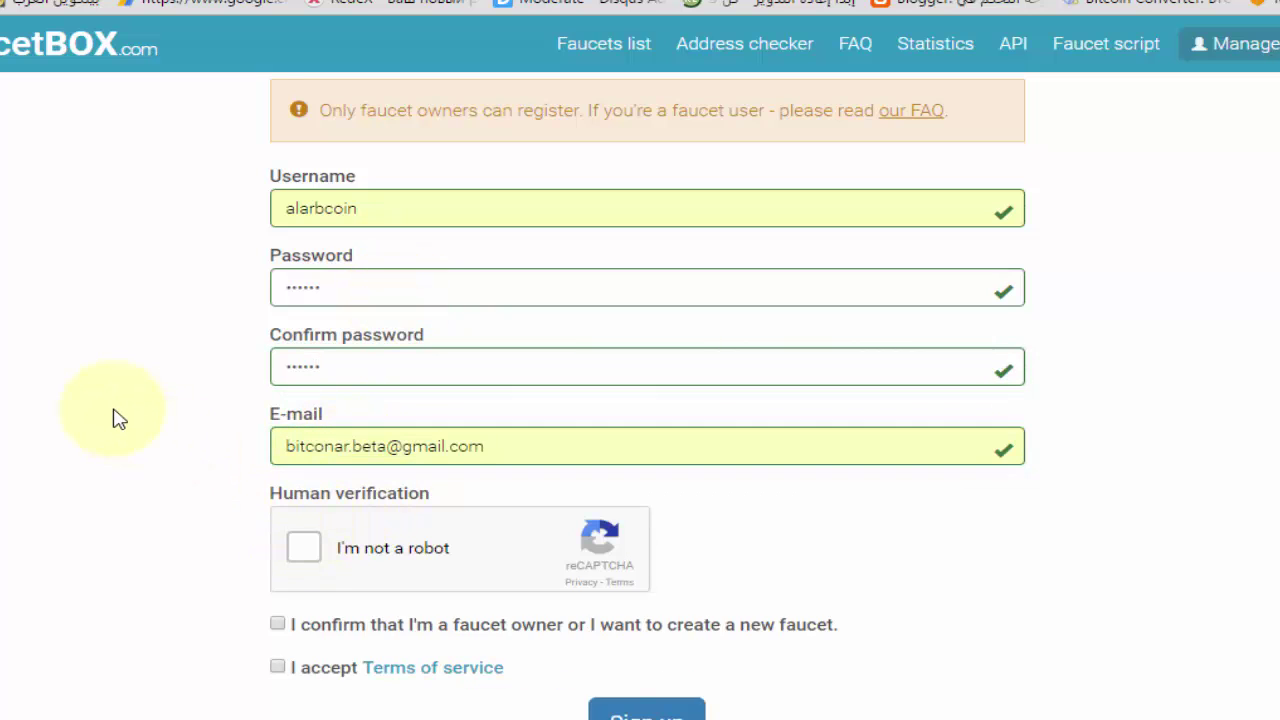
pyautogui.scroll(-2, 114, 417)
pyautogui.press('space')
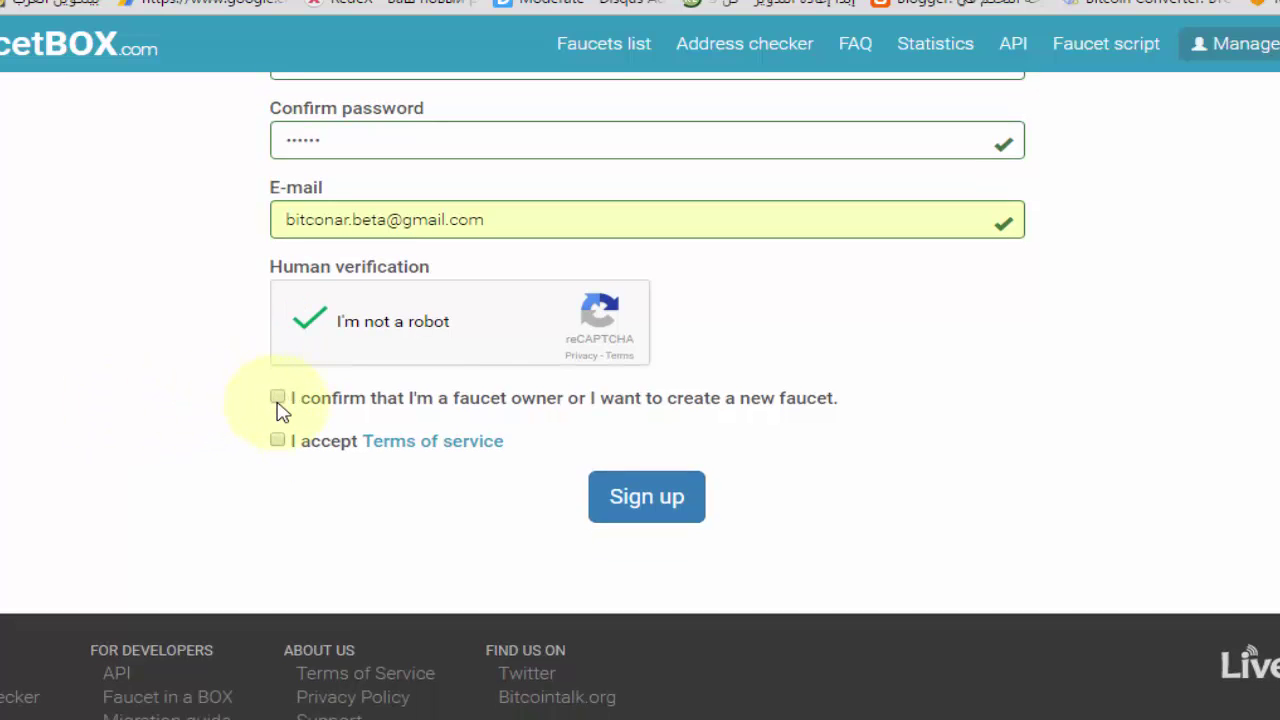
pyautogui.click(650, 493)
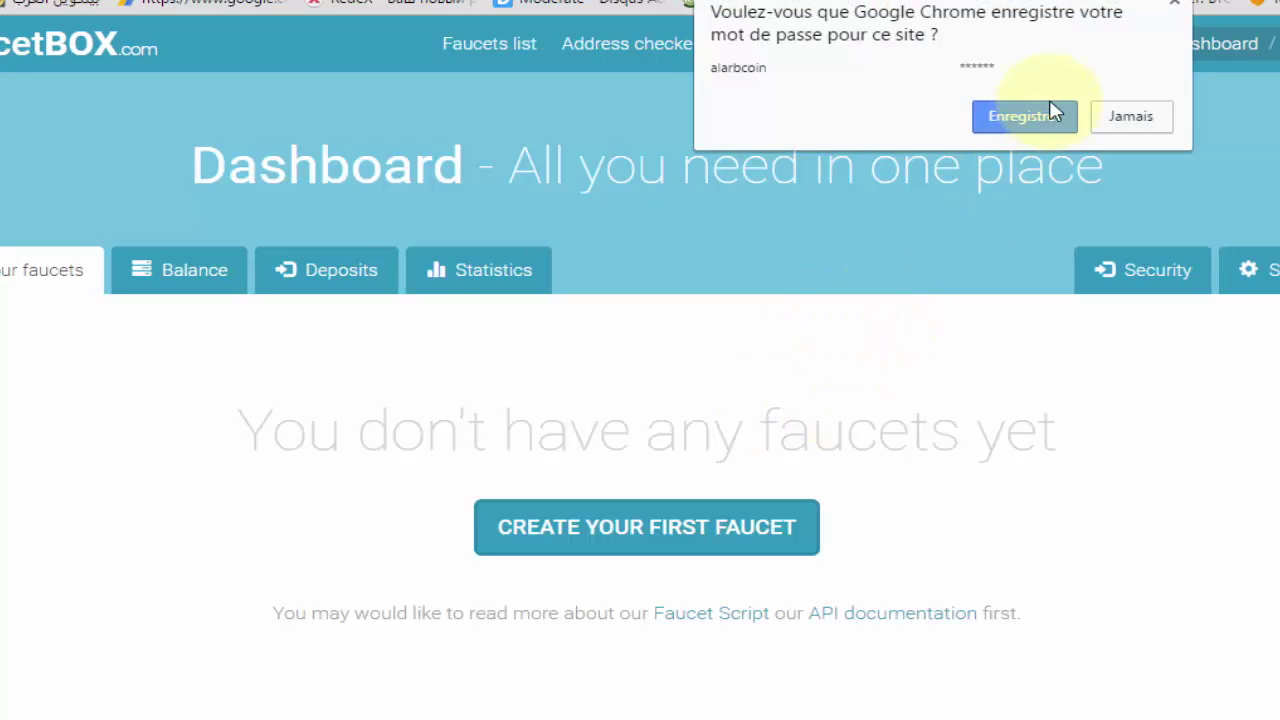
# Save the password in Chrome and create the first faucet using the autofilled name
pyautogui.click(1046, 126)
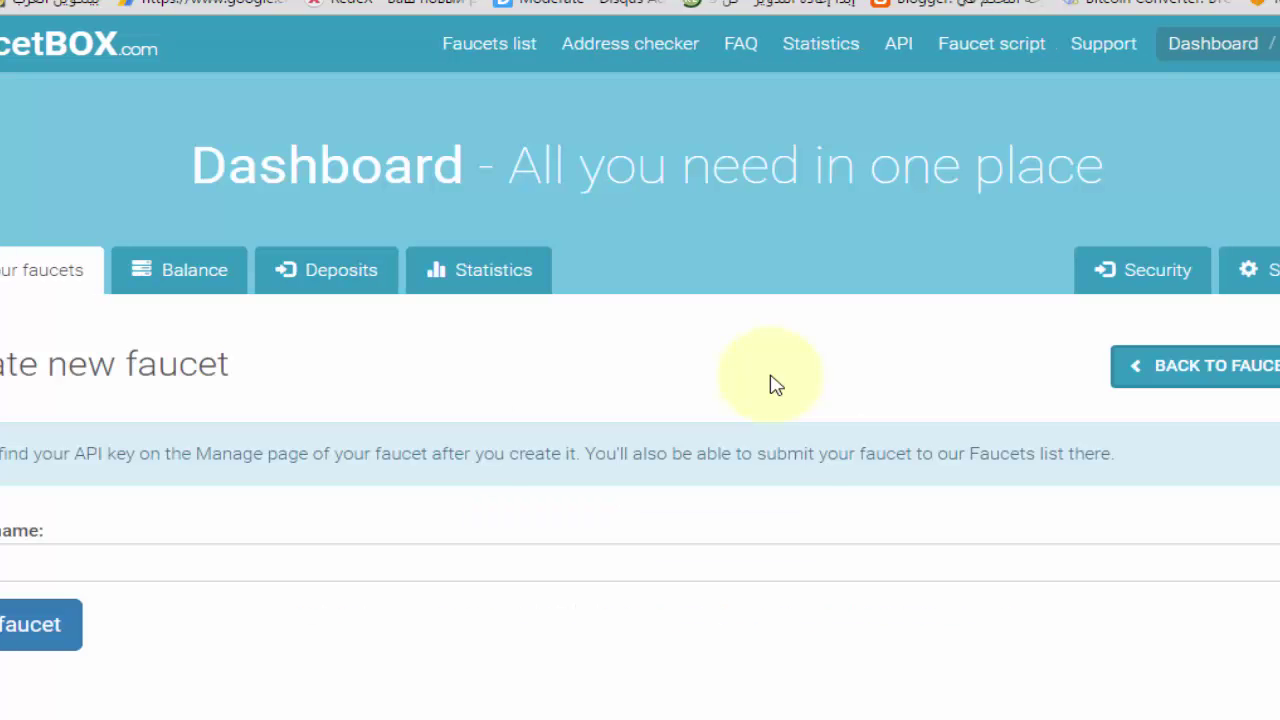
pyautogui.scroll(-1, 551, 425)
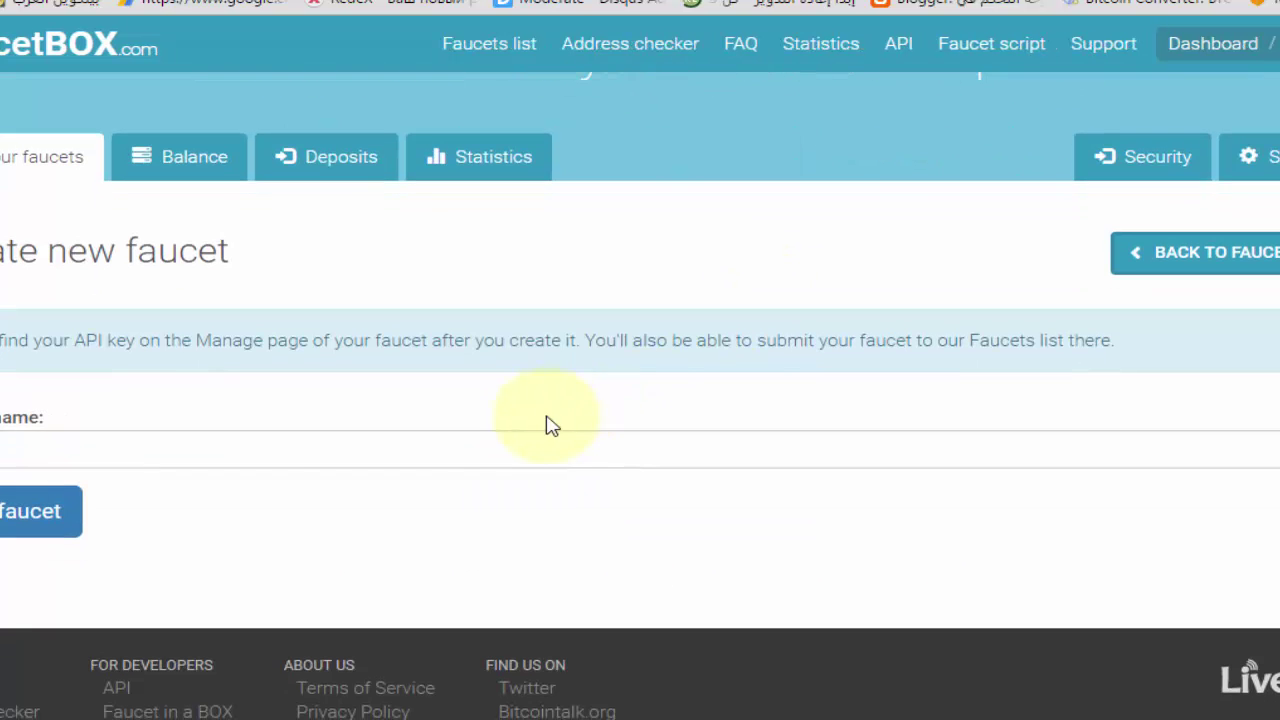
pyautogui.click(503, 465)
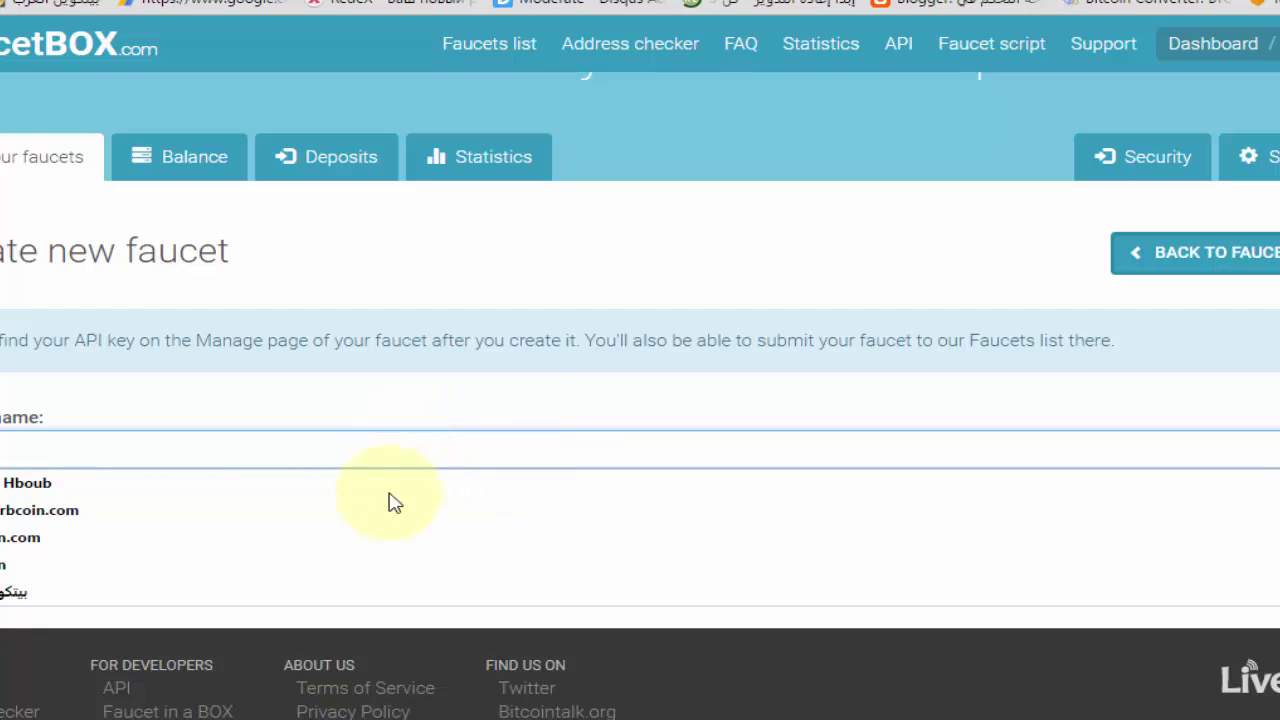
pyautogui.click(372, 563)
pyautogui.click(53, 524)
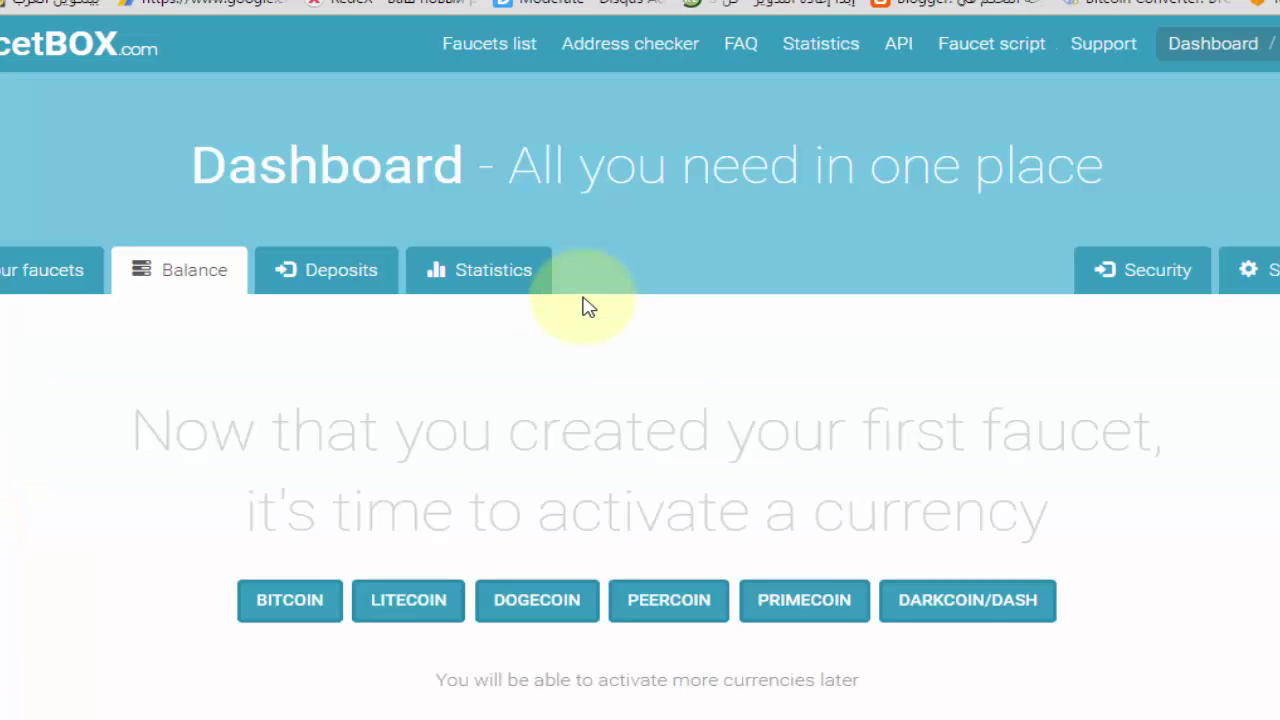
pyautogui.scroll(-1, 588, 307)
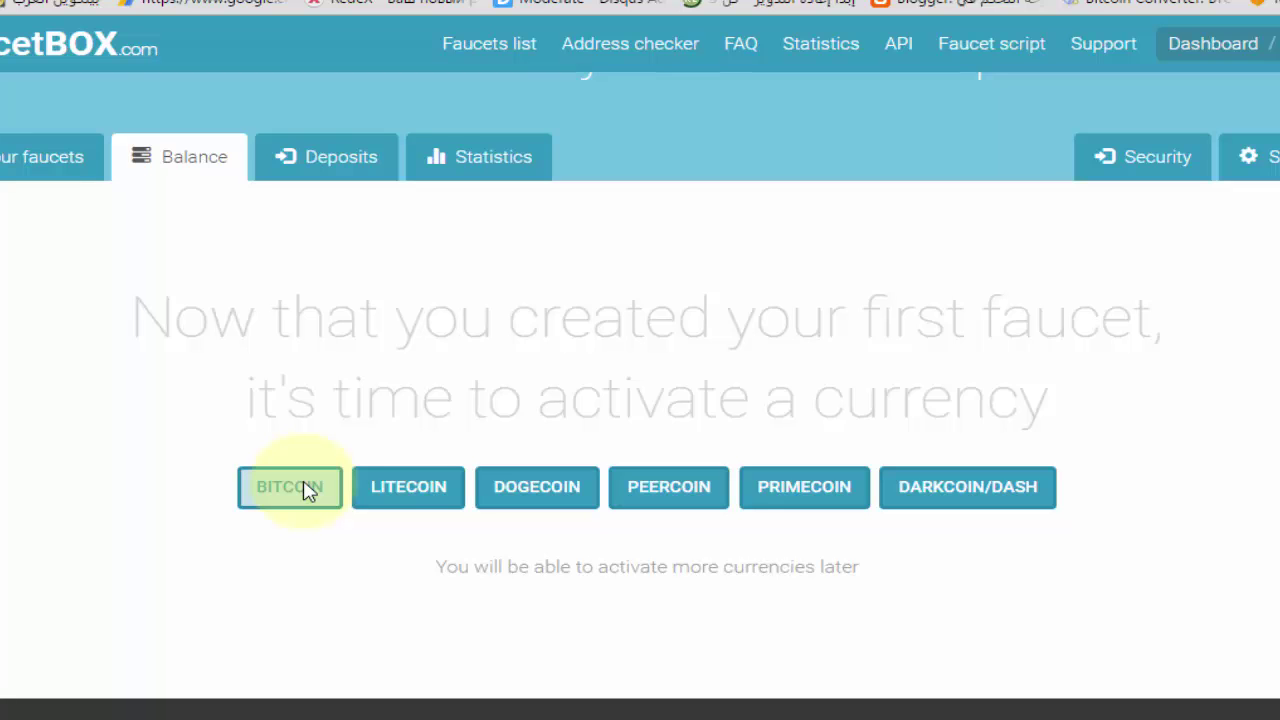
pyautogui.click(306, 488)
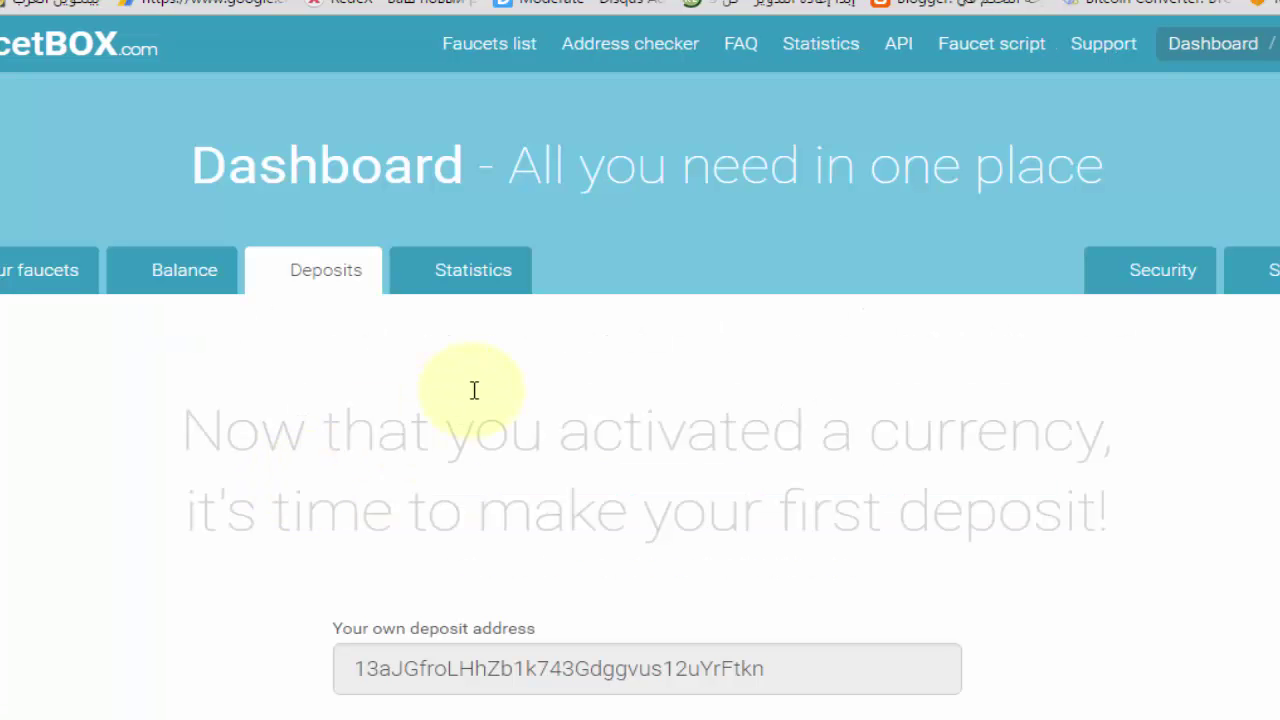
pyautogui.scroll(-3, 785, 622)
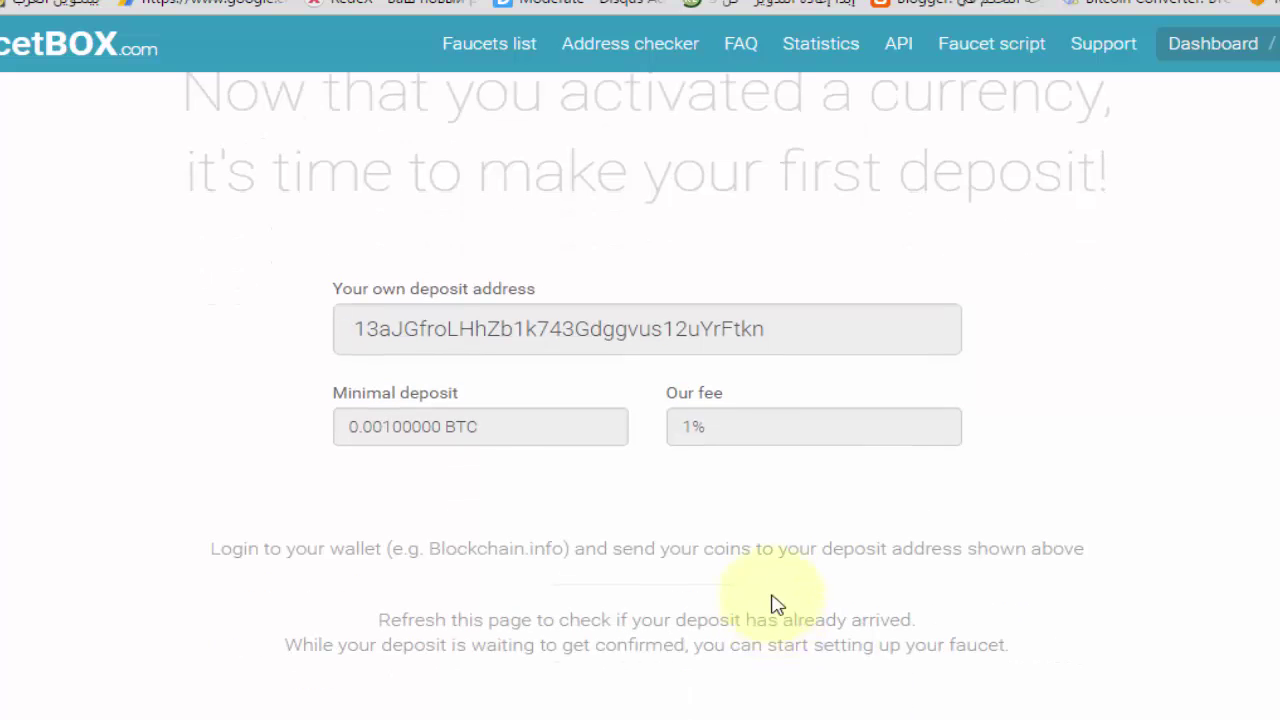
pyautogui.click(797, 334)
pyautogui.doubleClick(797, 334)
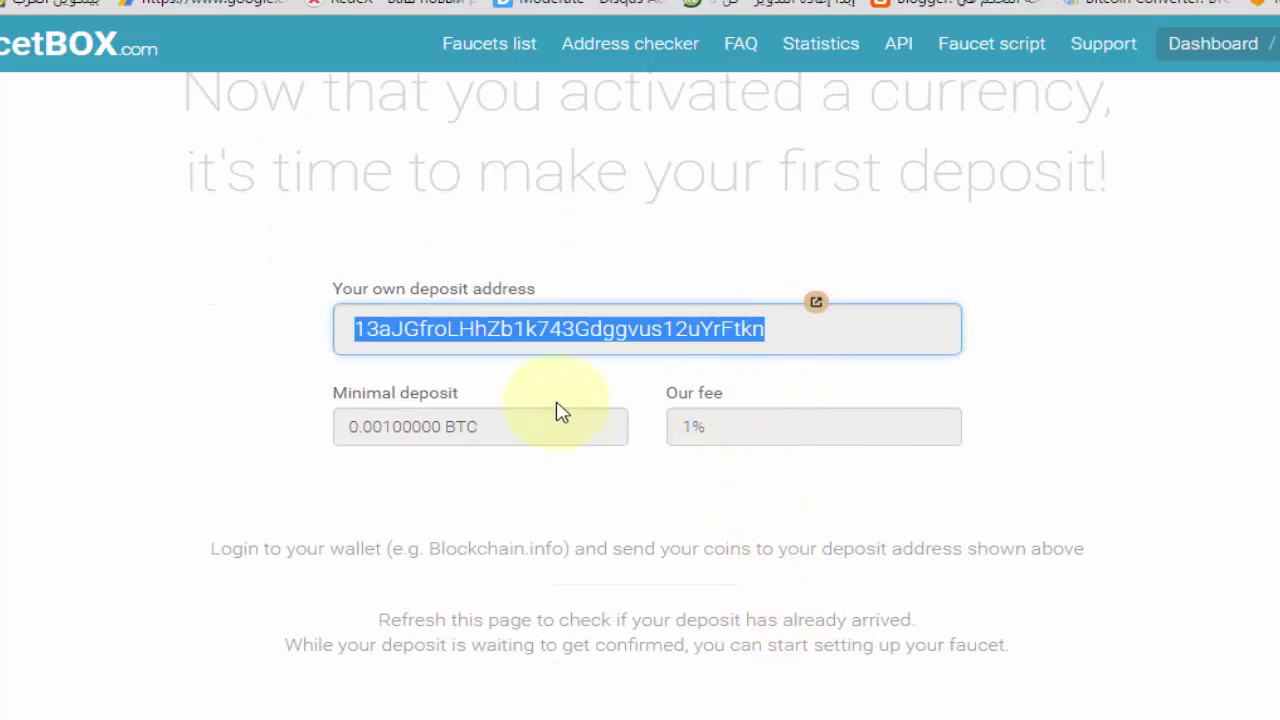
pyautogui.click(458, 432)
pyautogui.tripleClick(458, 432)
pyautogui.click(508, 440)
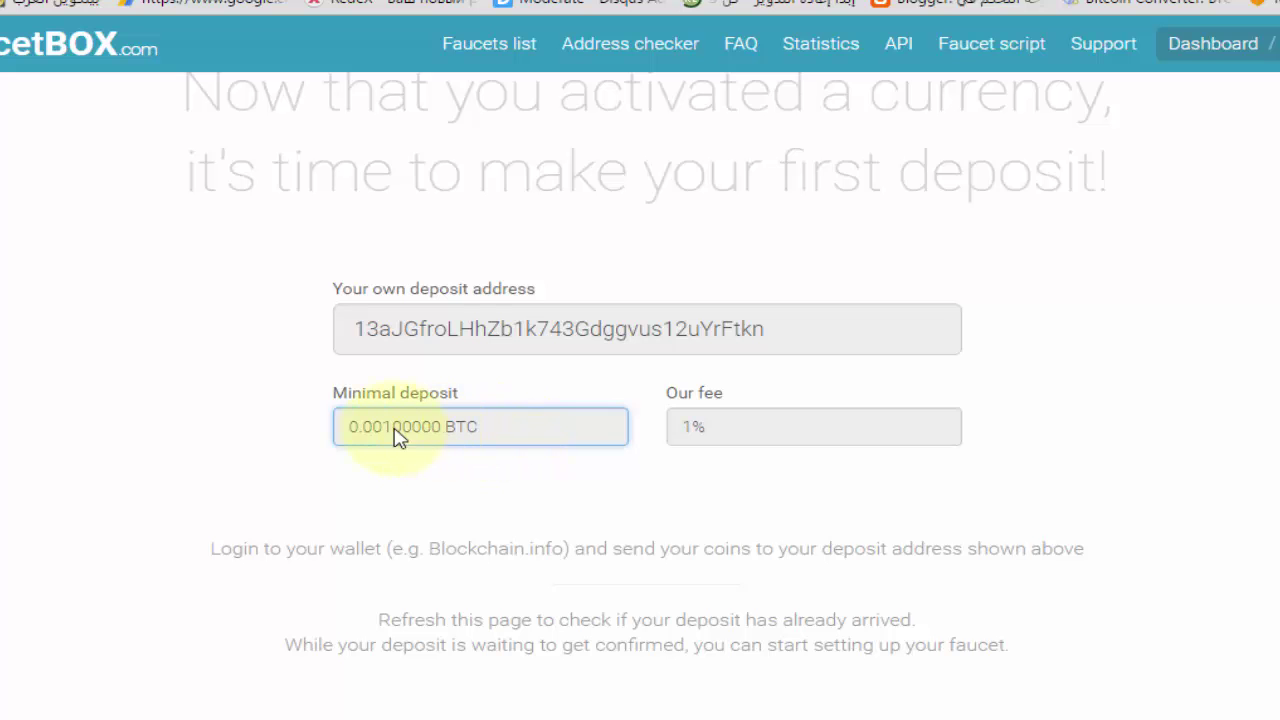
pyautogui.moveTo(356, 428); pyautogui.dragTo(493, 427)
pyautogui.click(700, 429)
pyautogui.scroll(-2, 700, 414)
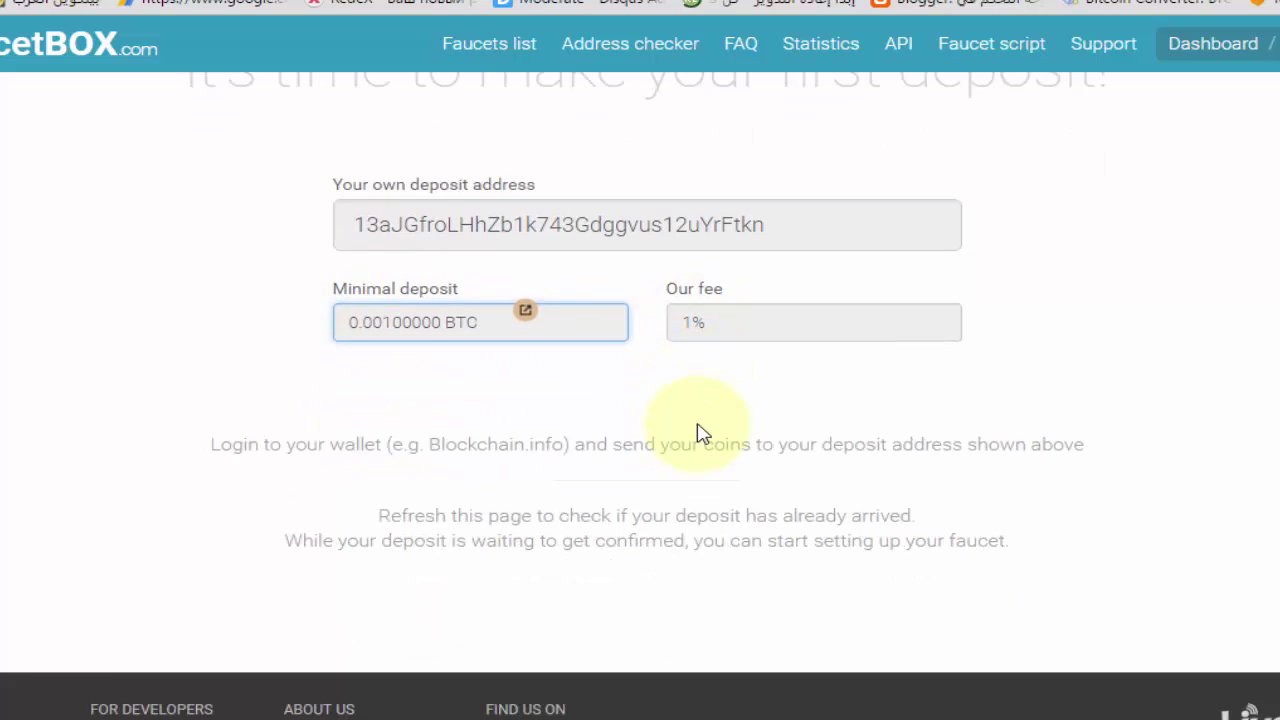
pyautogui.scroll(4, 686, 423)
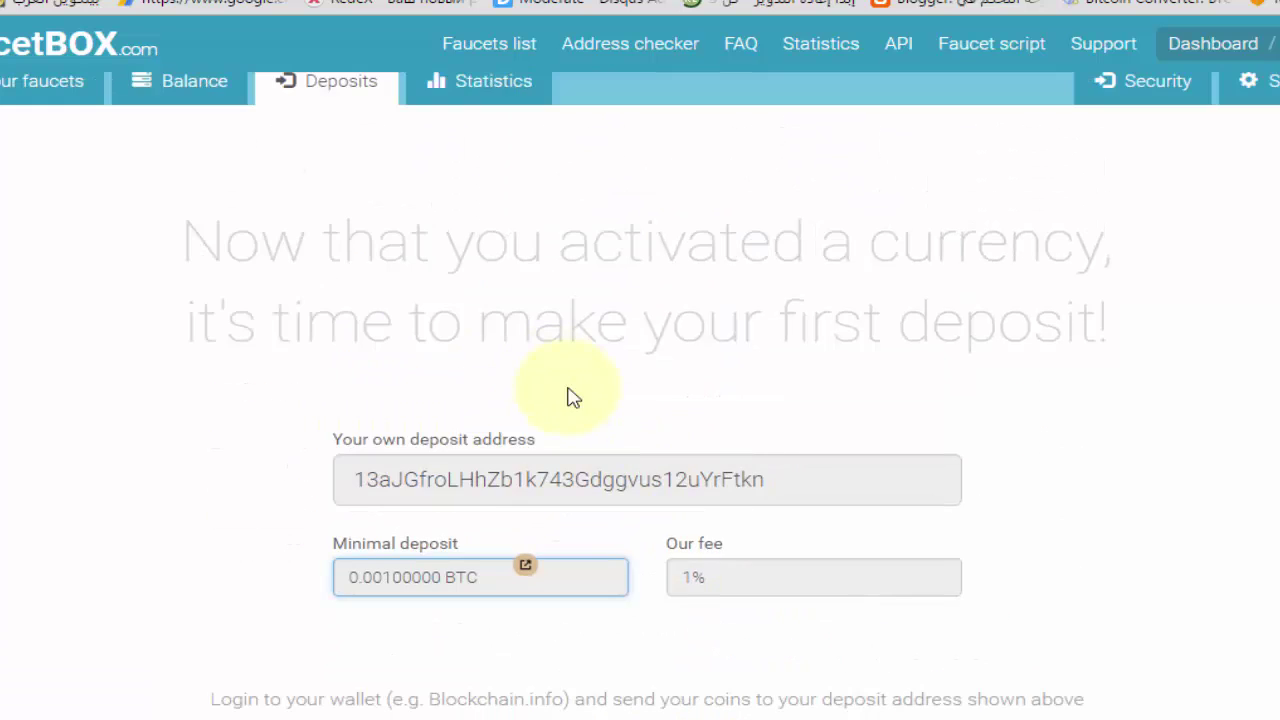
pyautogui.tripleClick(614, 494)
pyautogui.scroll(-2, 828, 453)
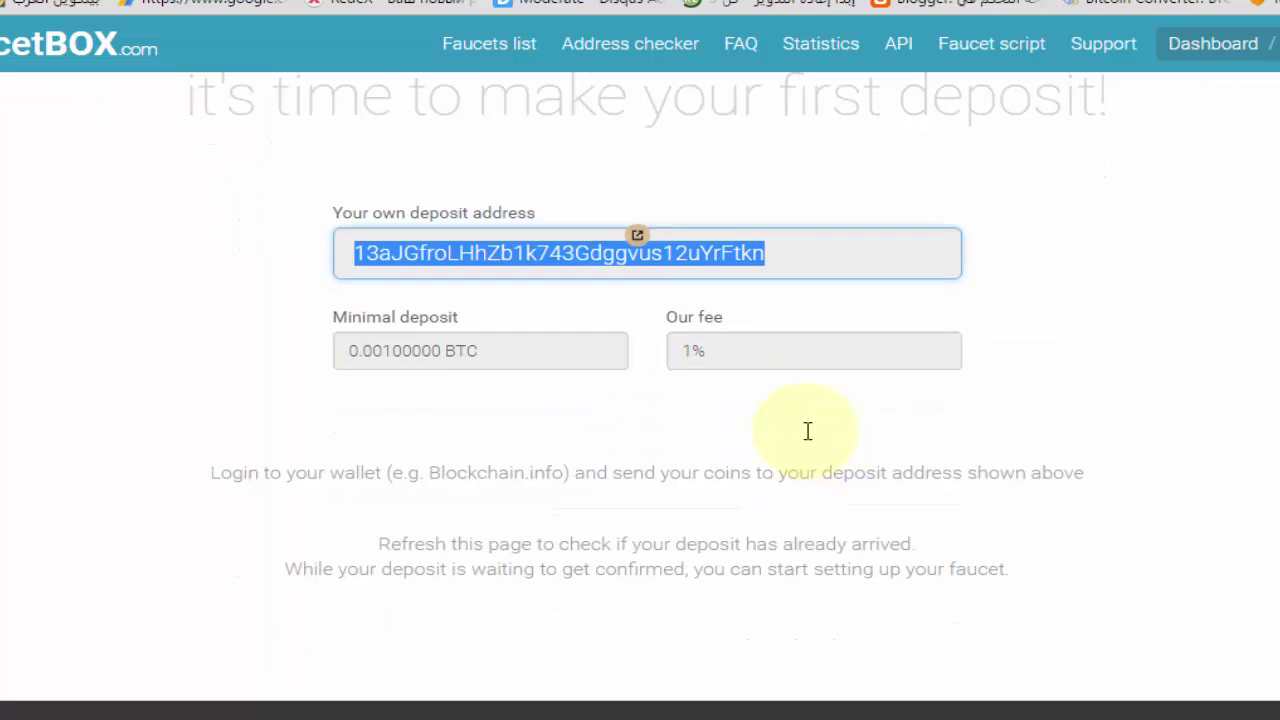
pyautogui.click(697, 251)
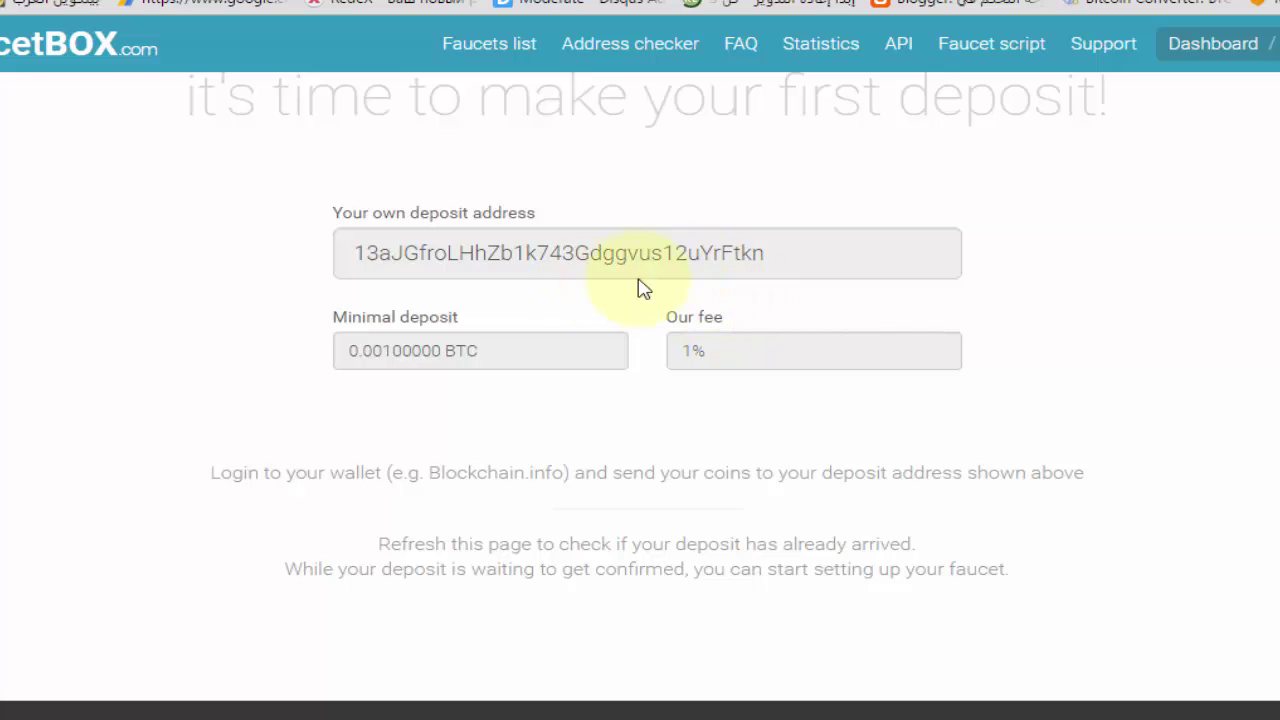
pyautogui.scroll(1, 502, 303)
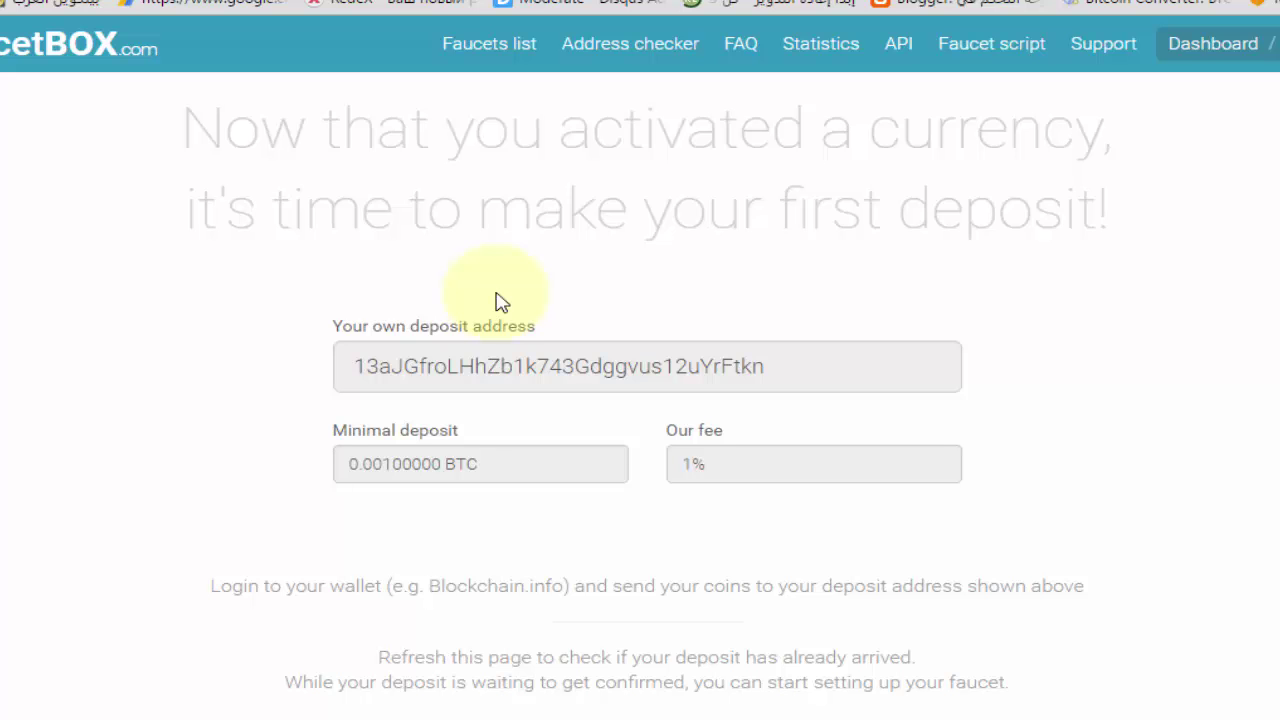
pyautogui.scroll(3, 500, 285)
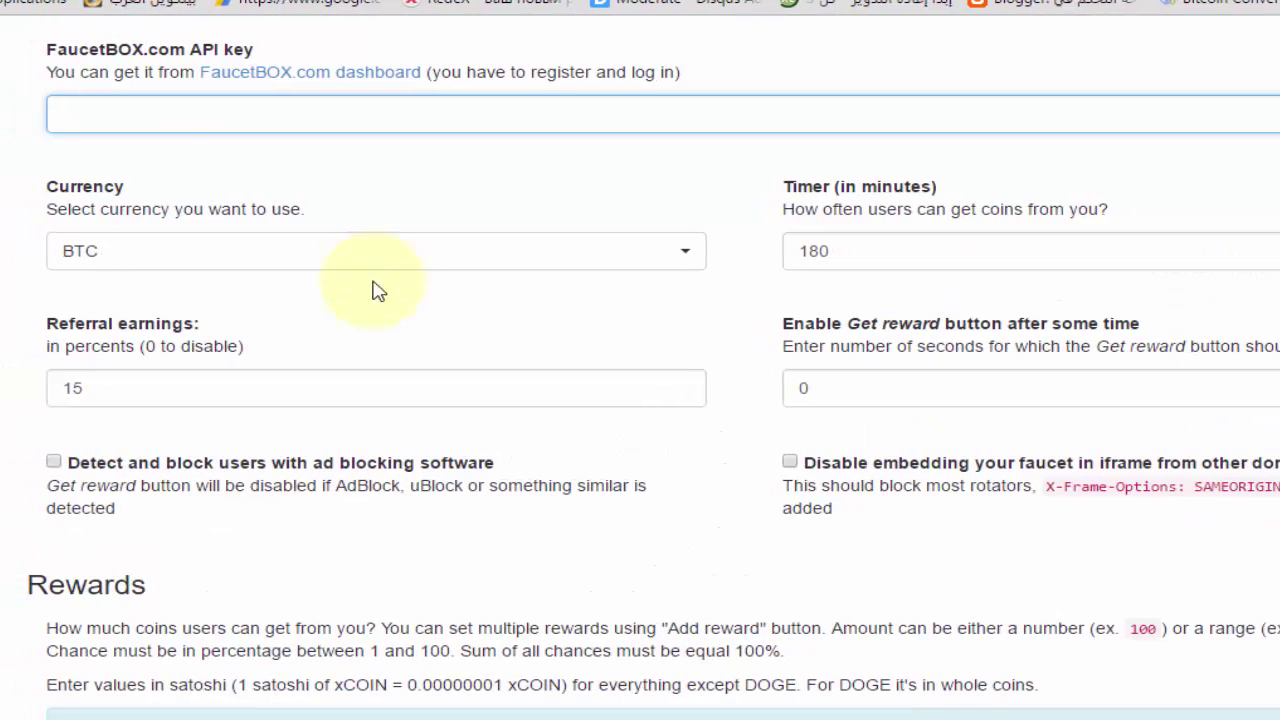
pyautogui.scroll(2, 223, 114)
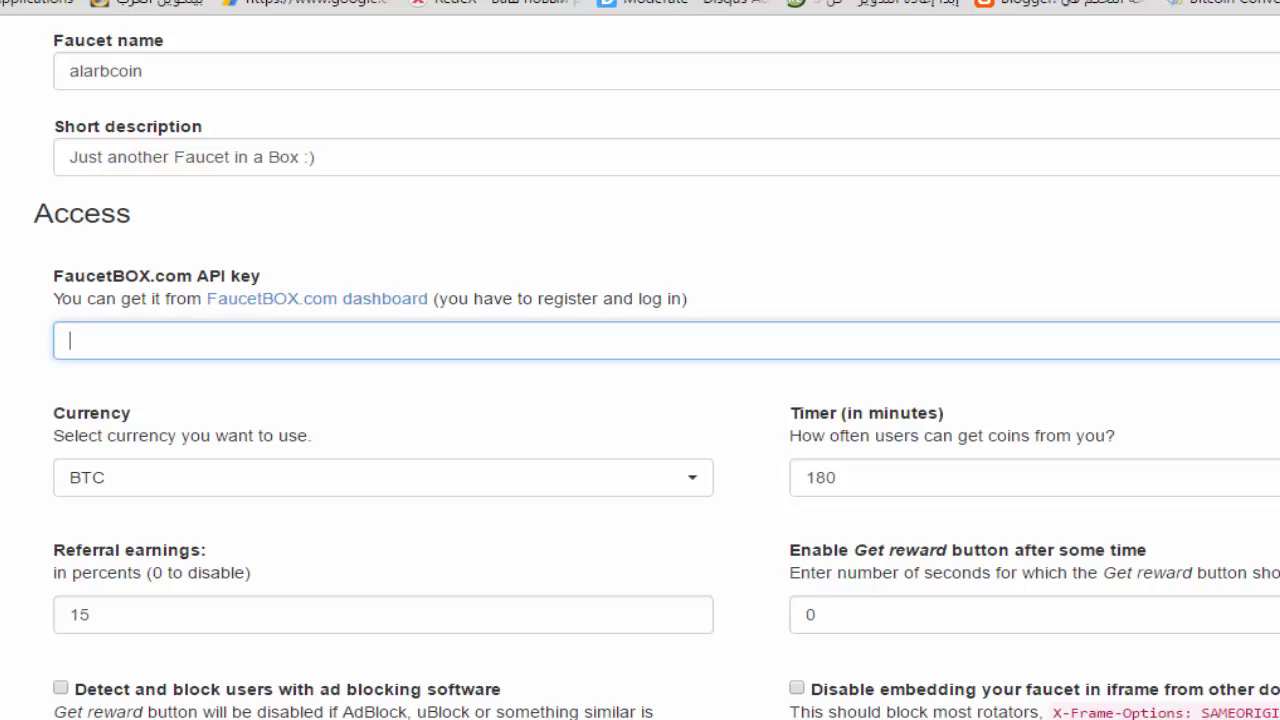
pyautogui.click(205, 480)
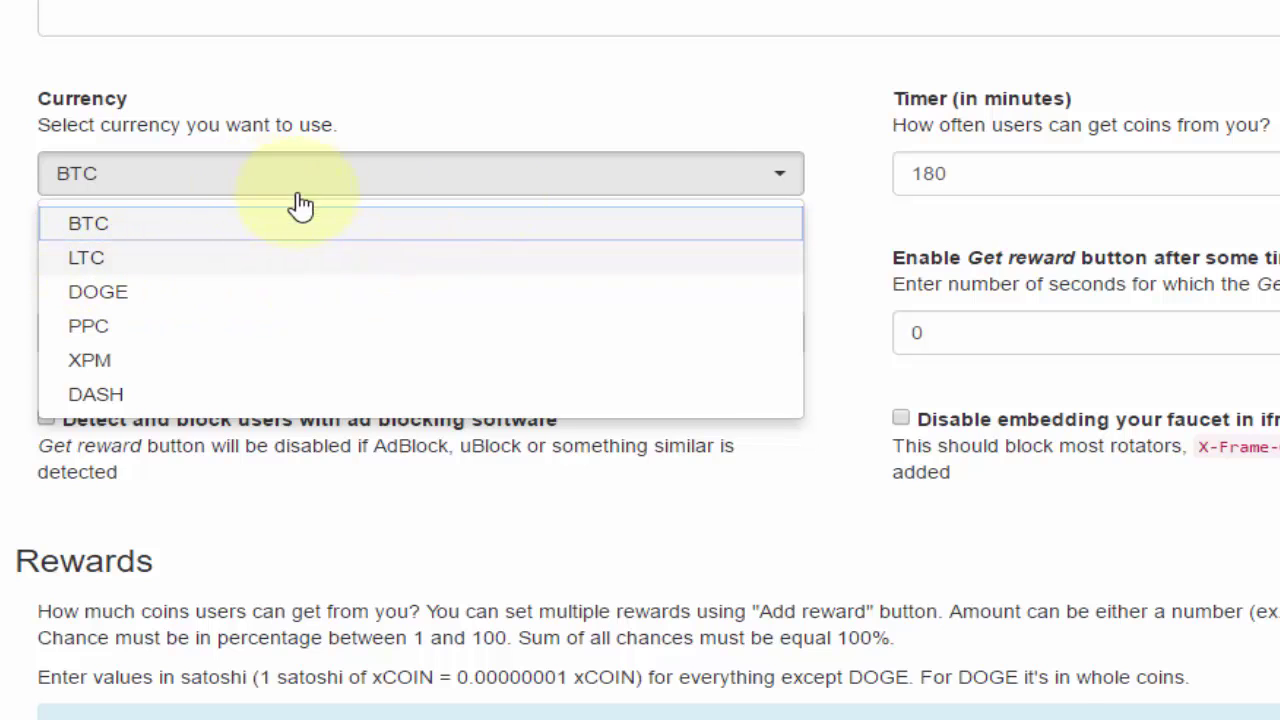
pyautogui.click(615, 118)
pyautogui.click(988, 176)
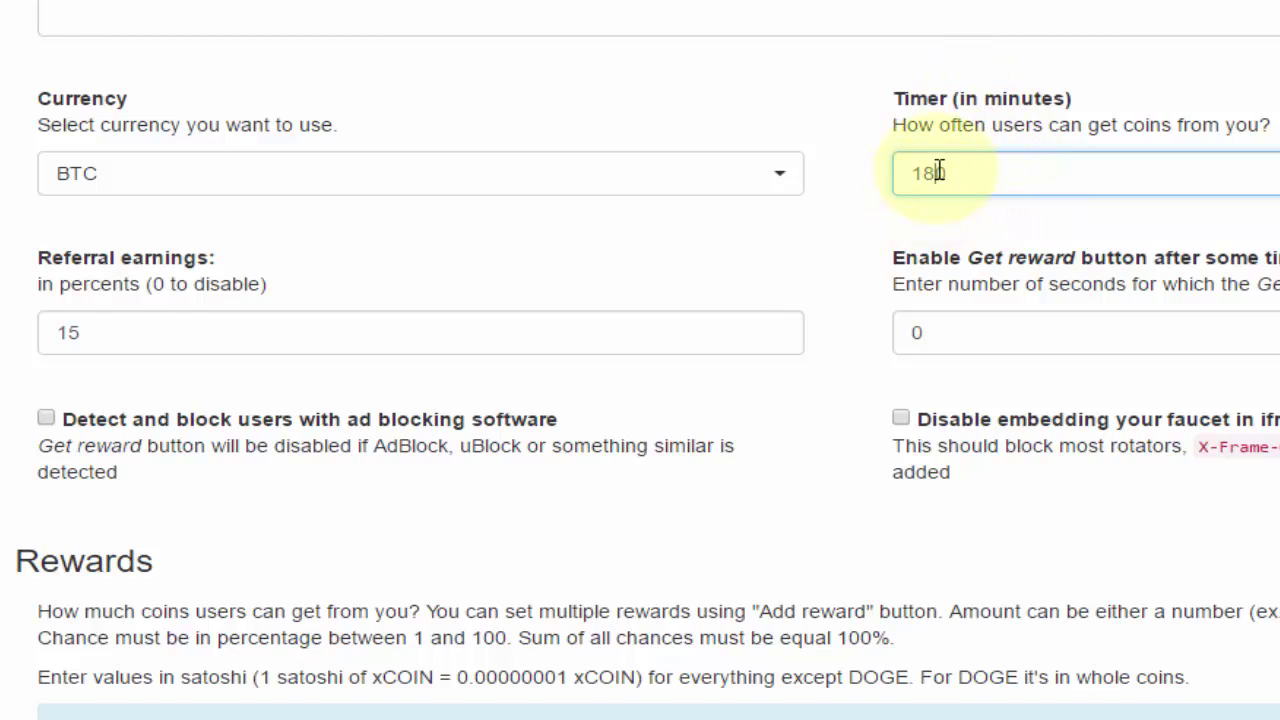
pyautogui.doubleClick(940, 170)
pyautogui.click(1006, 172)
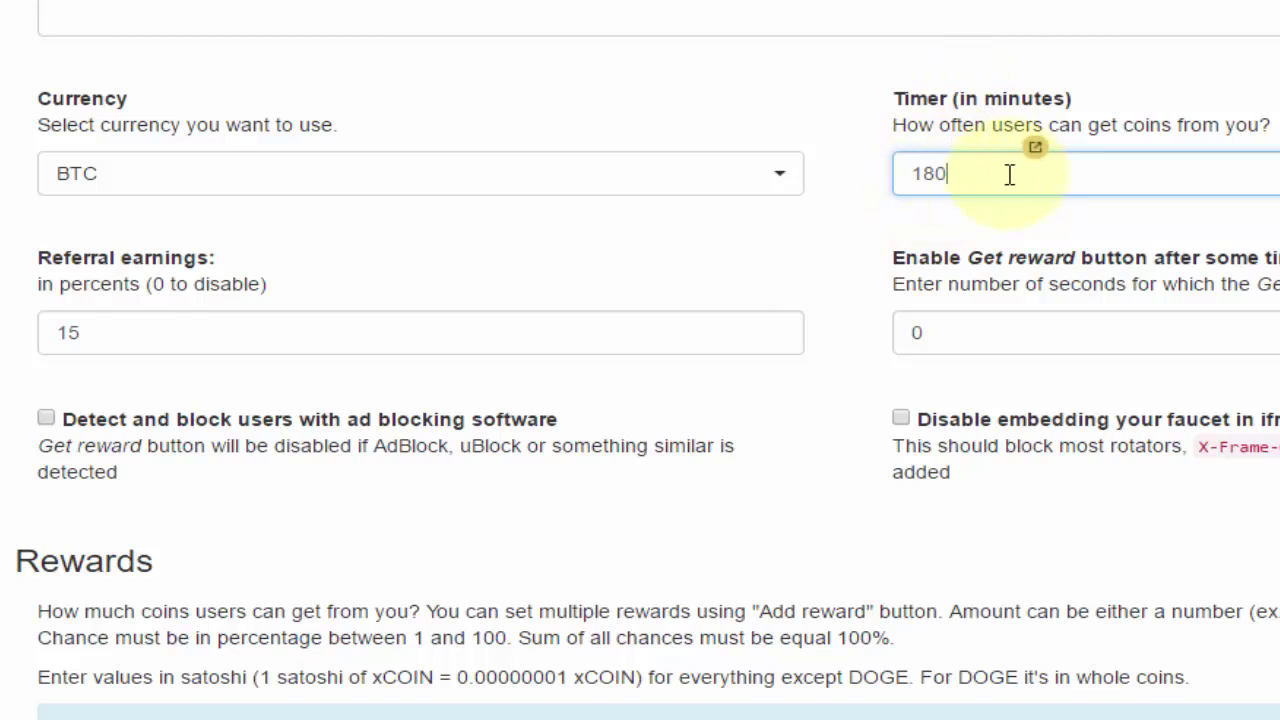
pyautogui.doubleClick(925, 172)
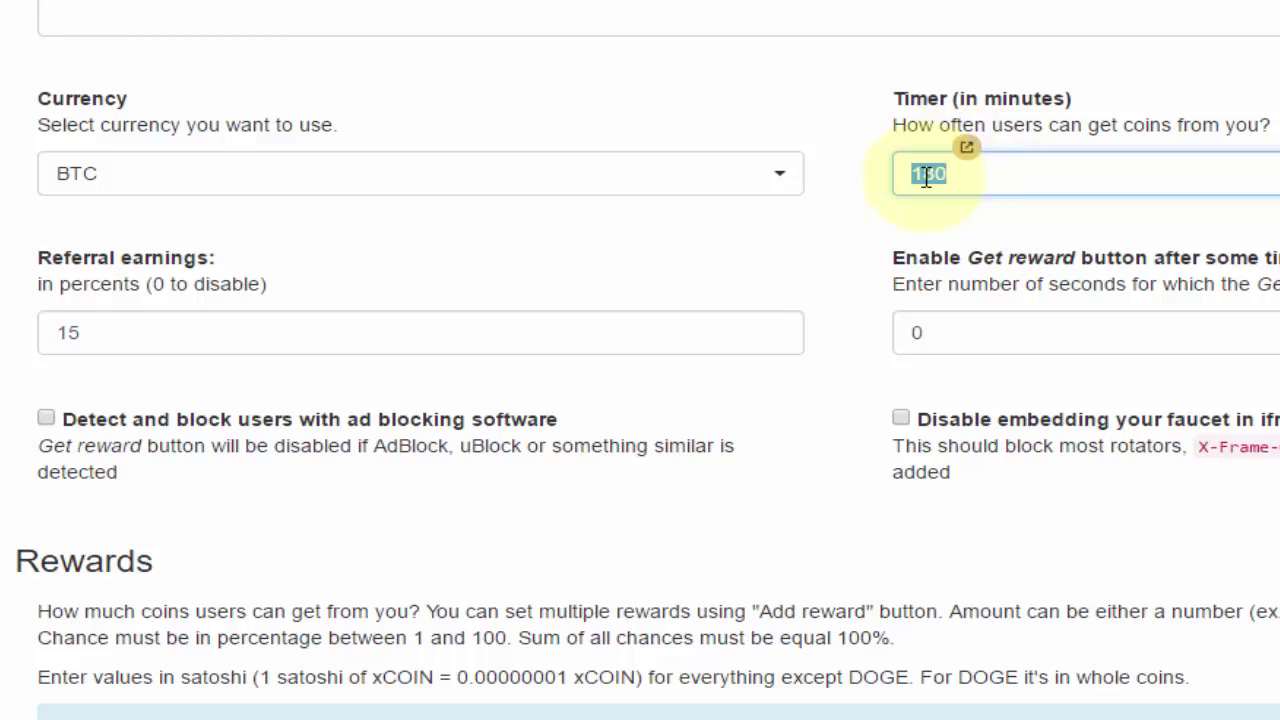
pyautogui.doubleClick(920, 172)
pyautogui.click(909, 176)
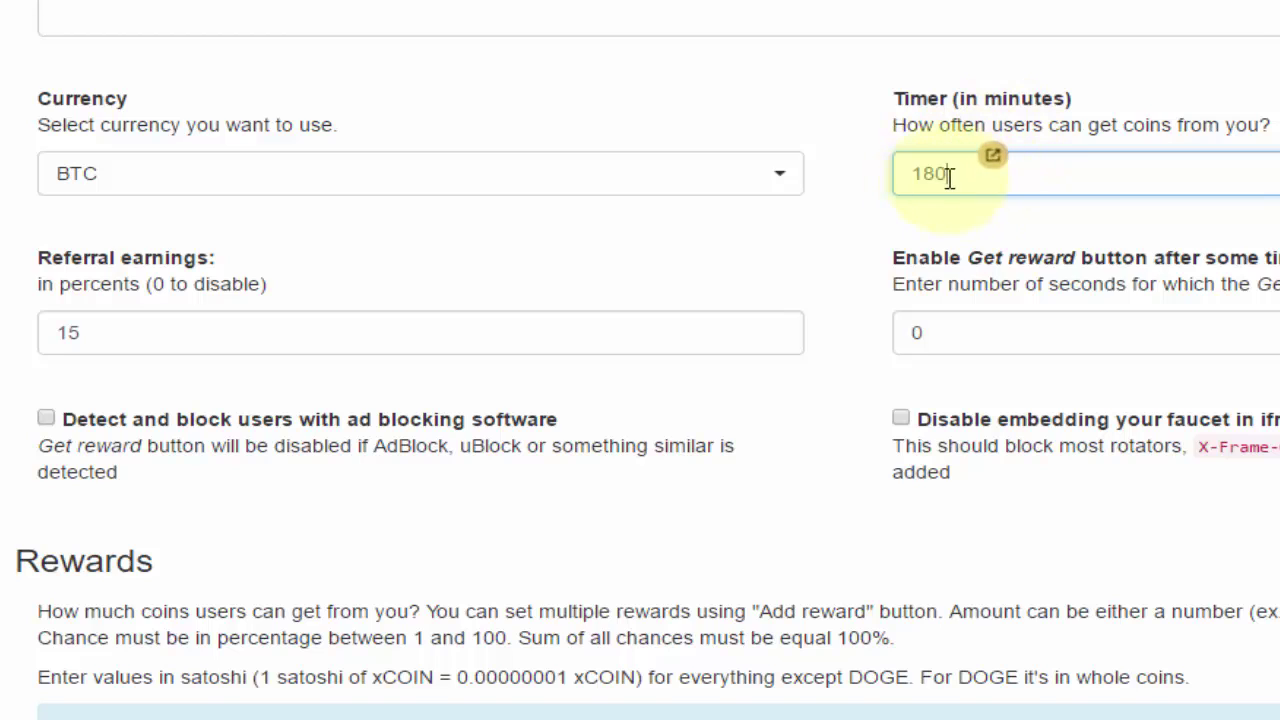
pyautogui.doubleClick(1000, 103)
pyautogui.tripleClick(1000, 104)
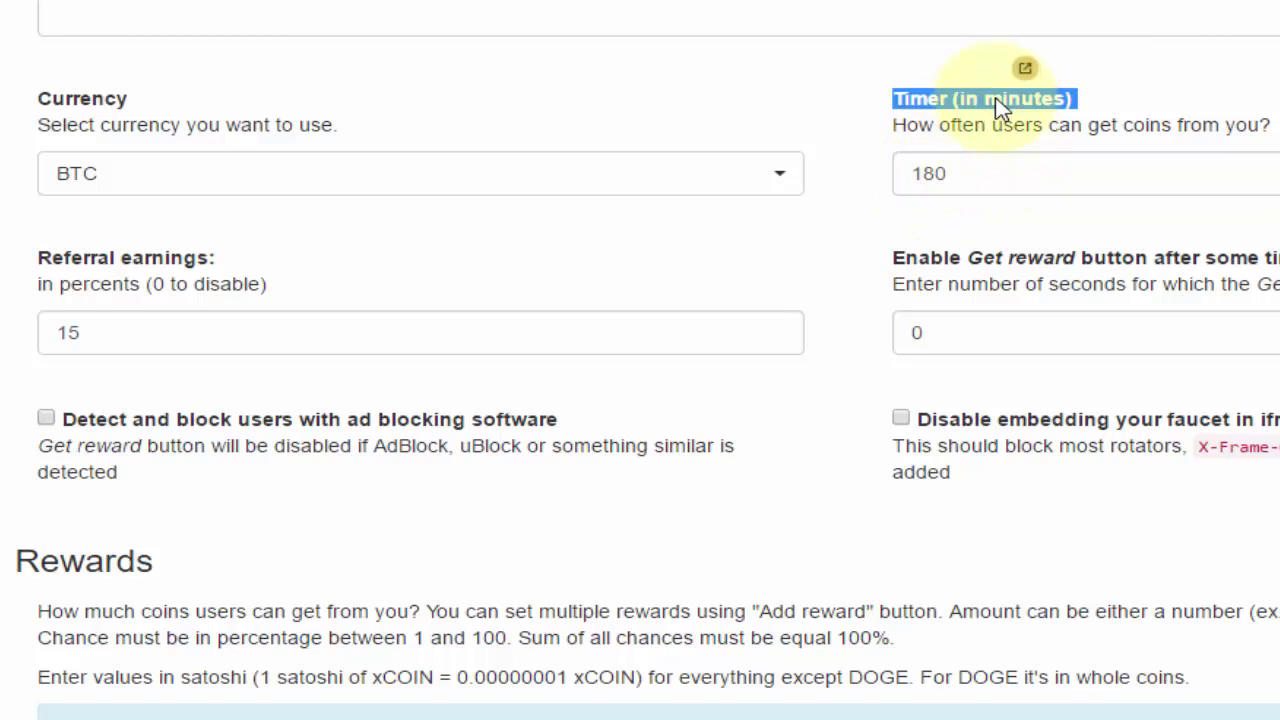
pyautogui.click(914, 160)
pyautogui.click(978, 185)
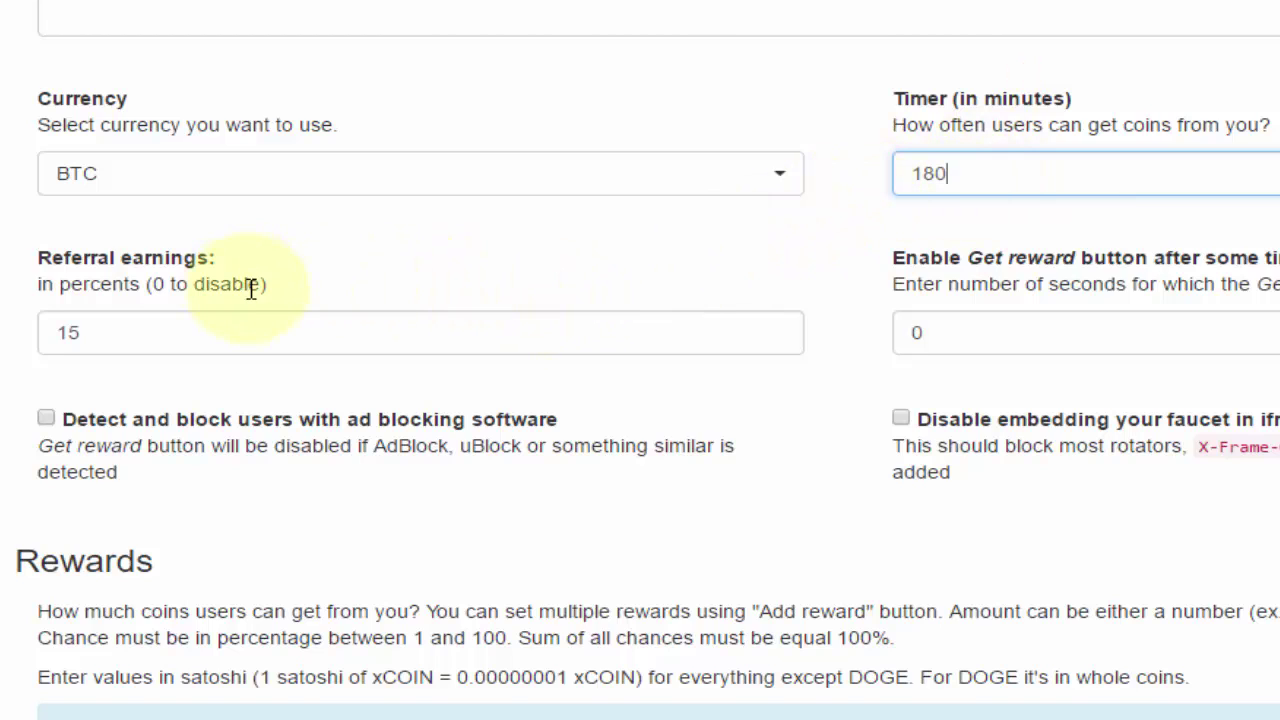
pyautogui.click(123, 347)
pyautogui.doubleClick(103, 334)
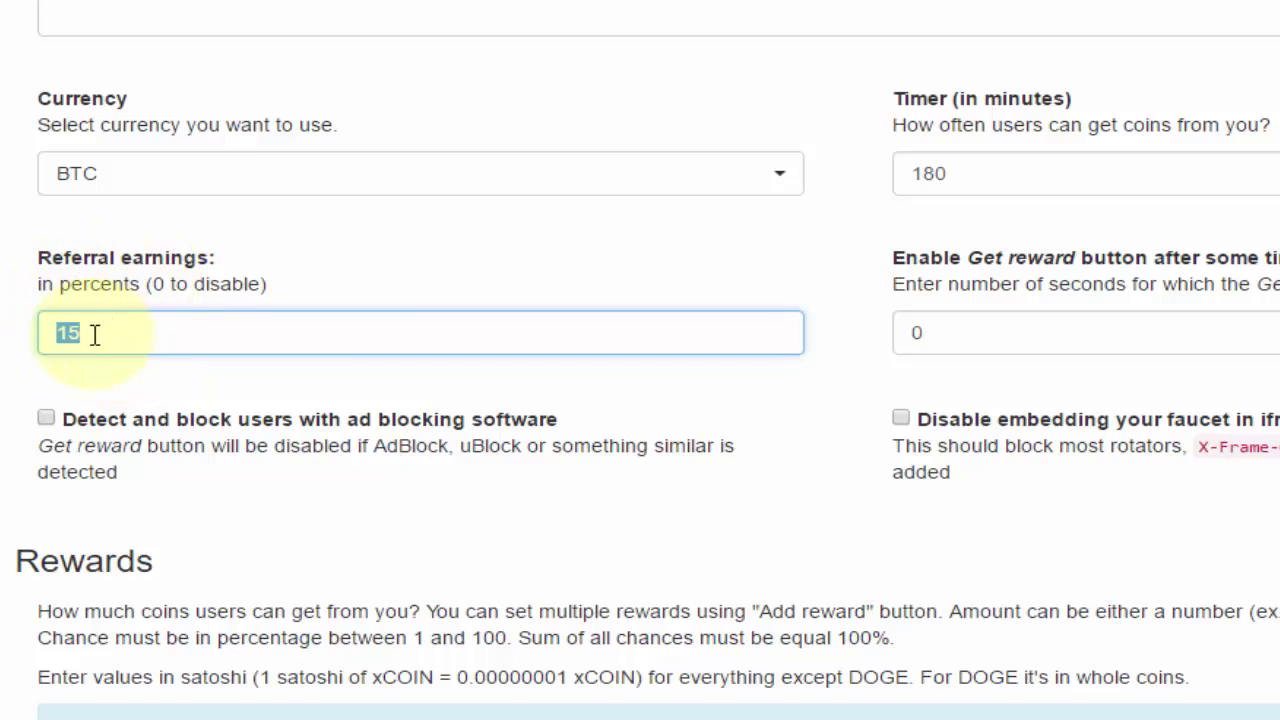
pyautogui.doubleClick(137, 284)
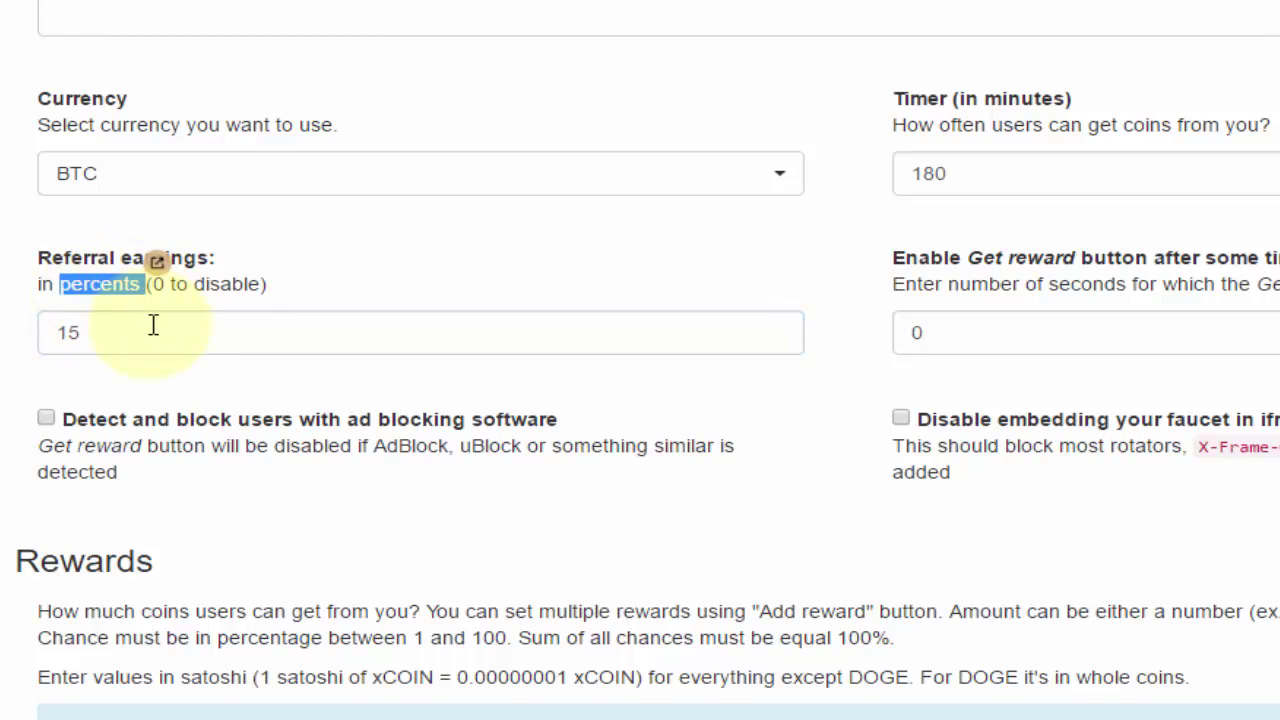
pyautogui.click(153, 325)
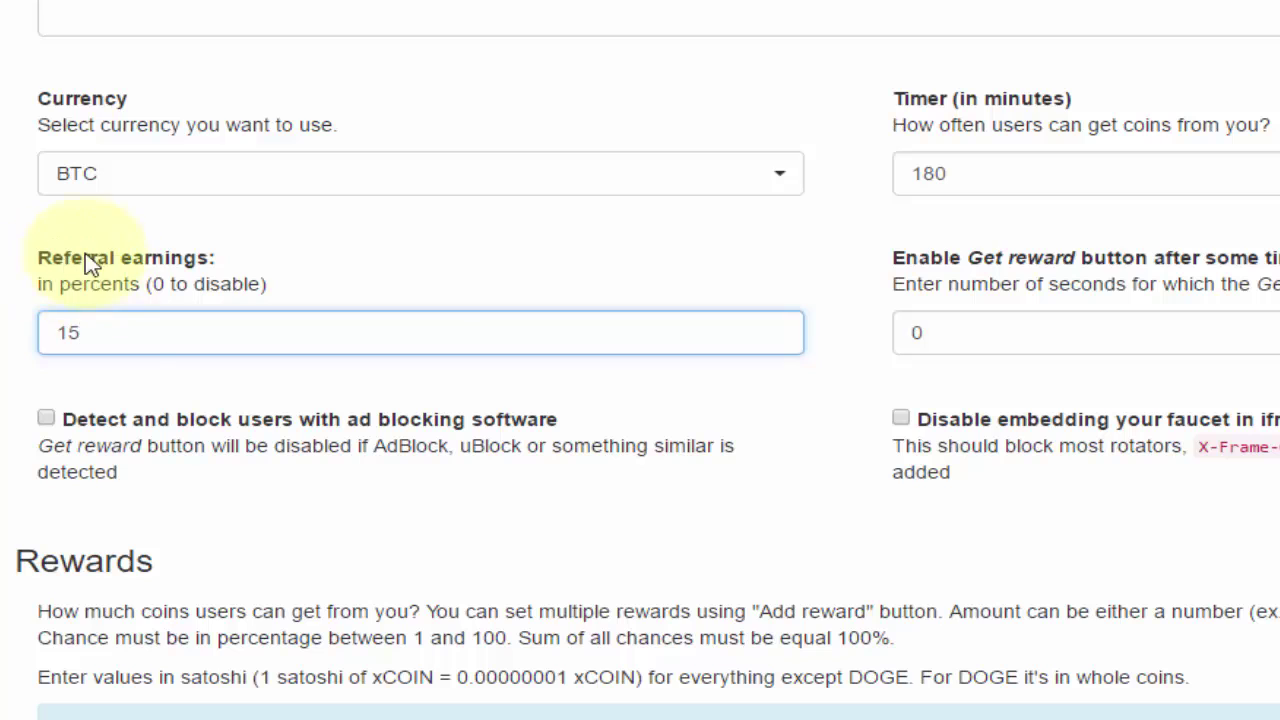
pyautogui.doubleClick(80, 337)
pyautogui.click(1020, 308)
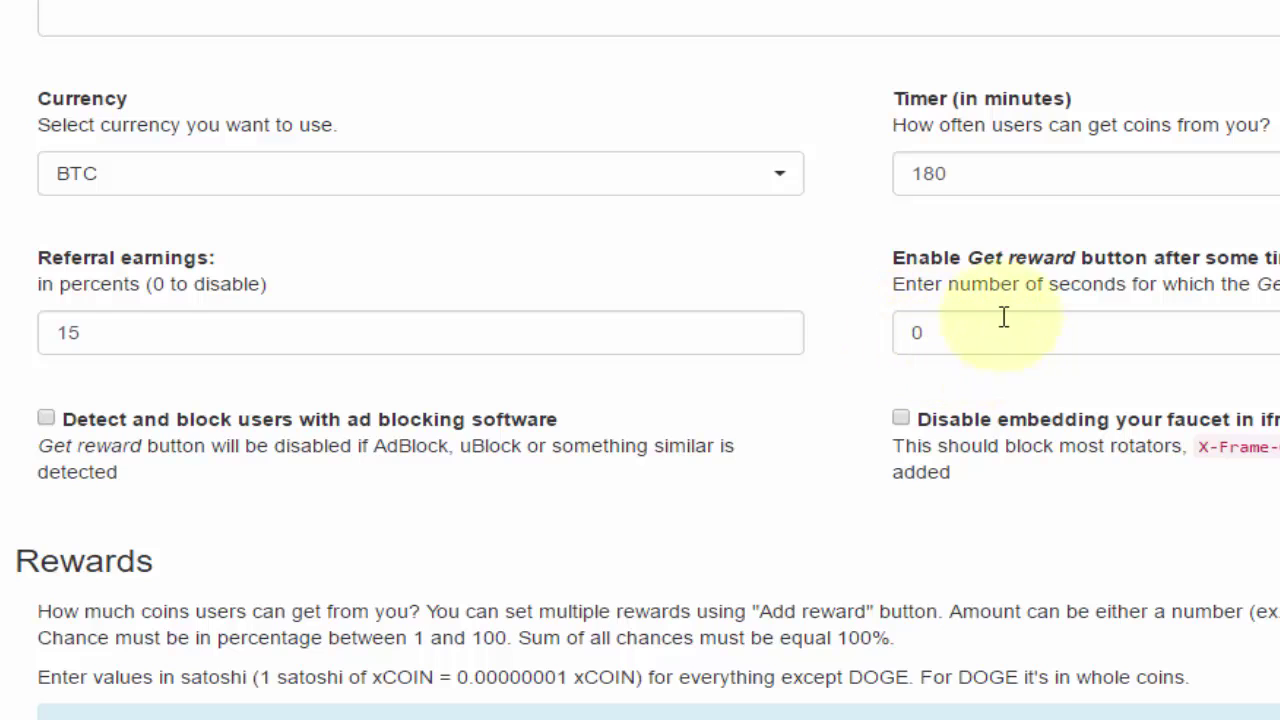
pyautogui.click(939, 333)
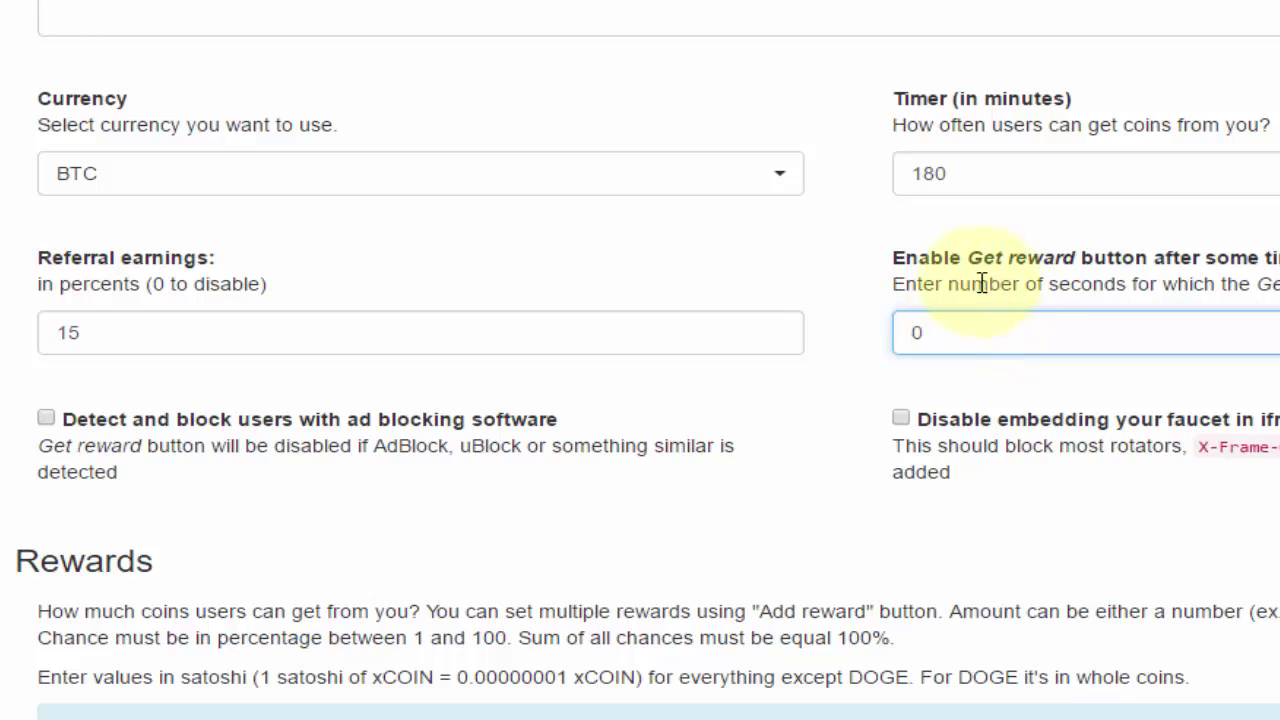
pyautogui.moveTo(917, 330); pyautogui.dragTo(998, 330)
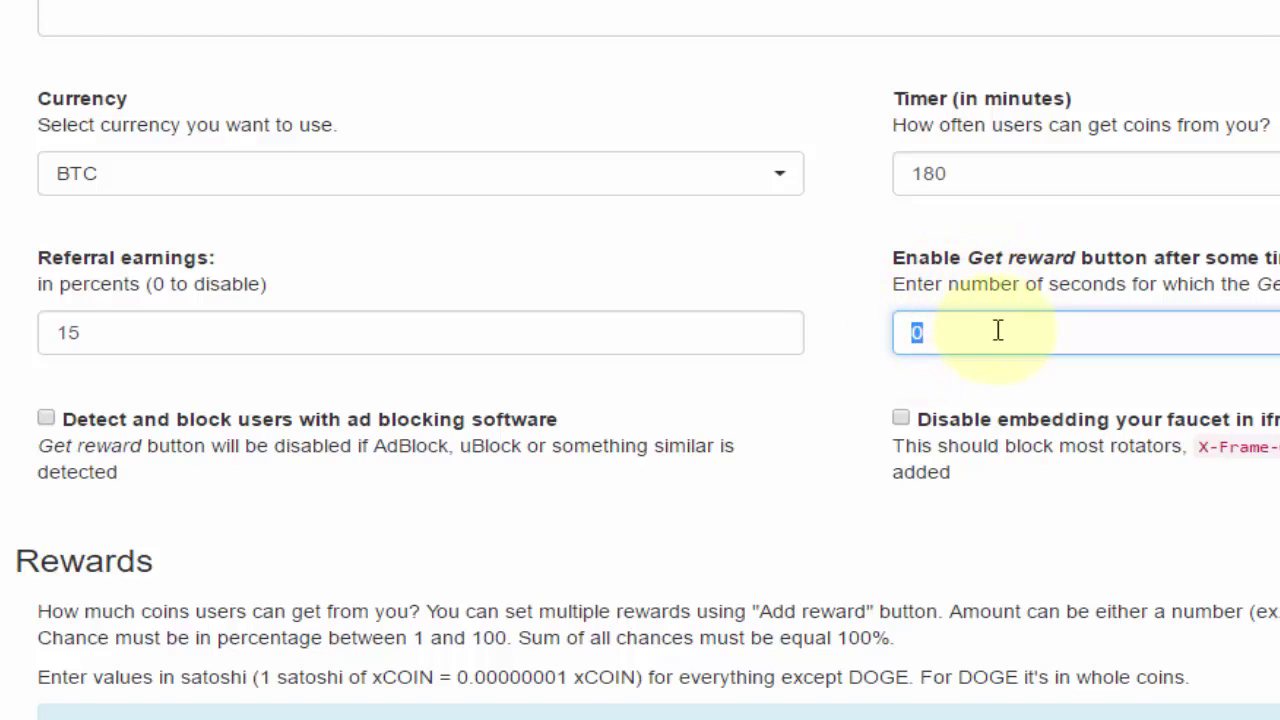
pyautogui.click(1000, 318)
pyautogui.moveTo(998, 328); pyautogui.dragTo(889, 337)
pyautogui.doubleClick(1038, 336)
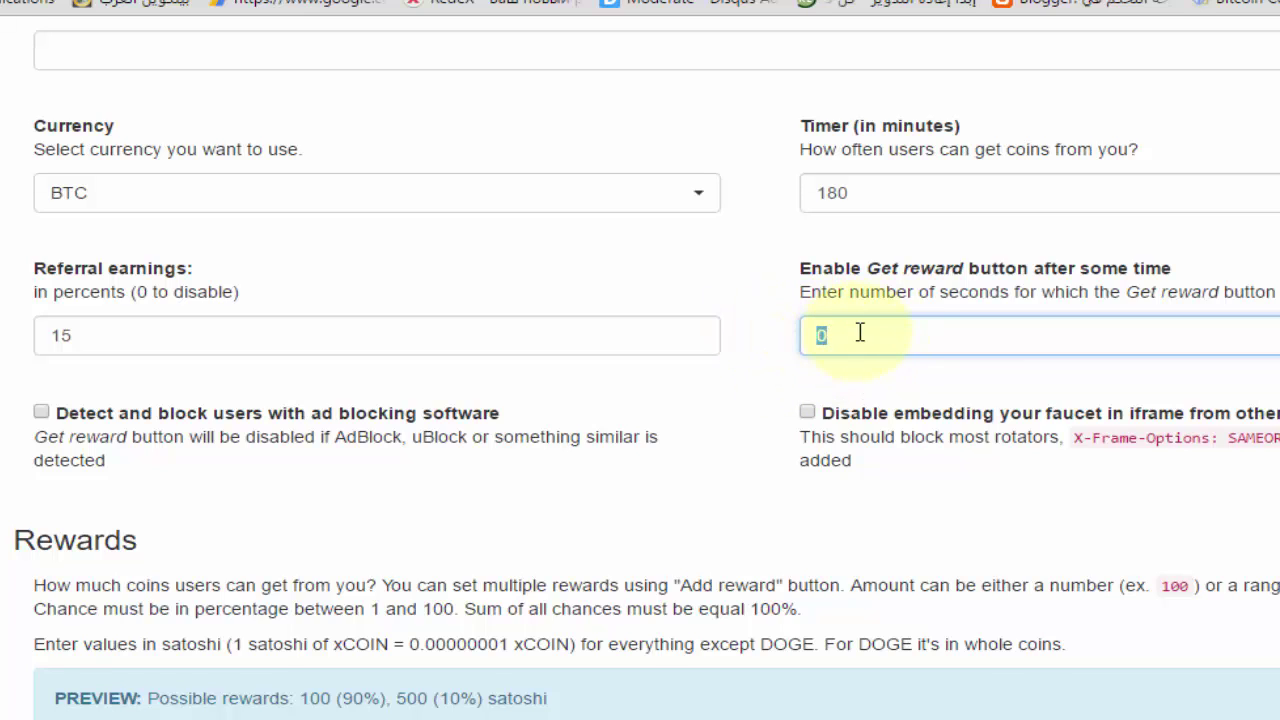
pyautogui.click(843, 335)
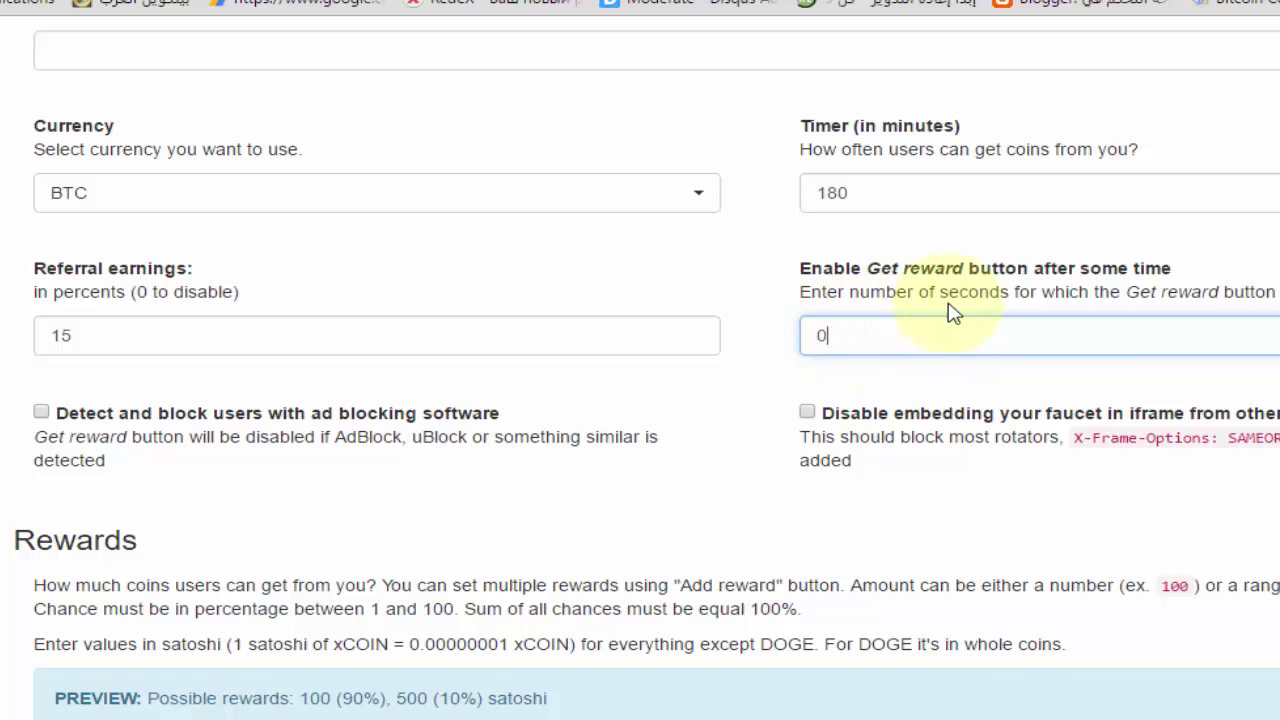
pyautogui.doubleClick(969, 292)
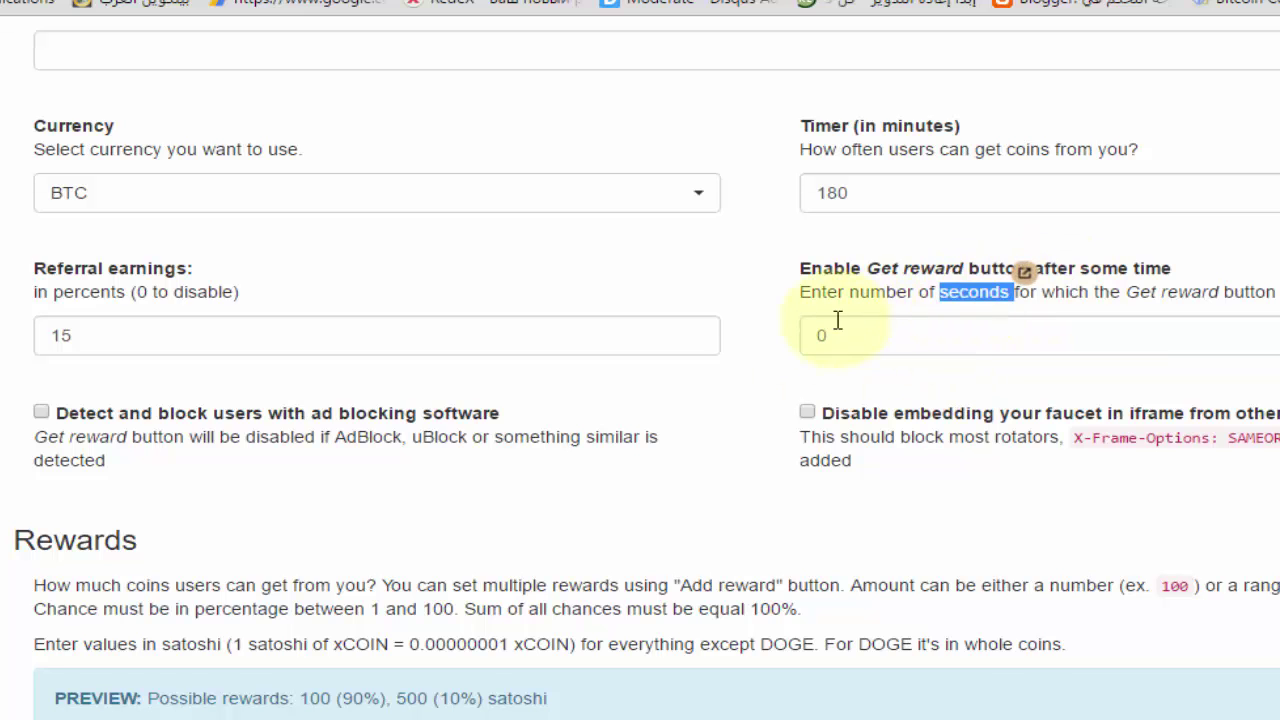
pyautogui.click(740, 310)
pyautogui.scroll(-3, 520, 292)
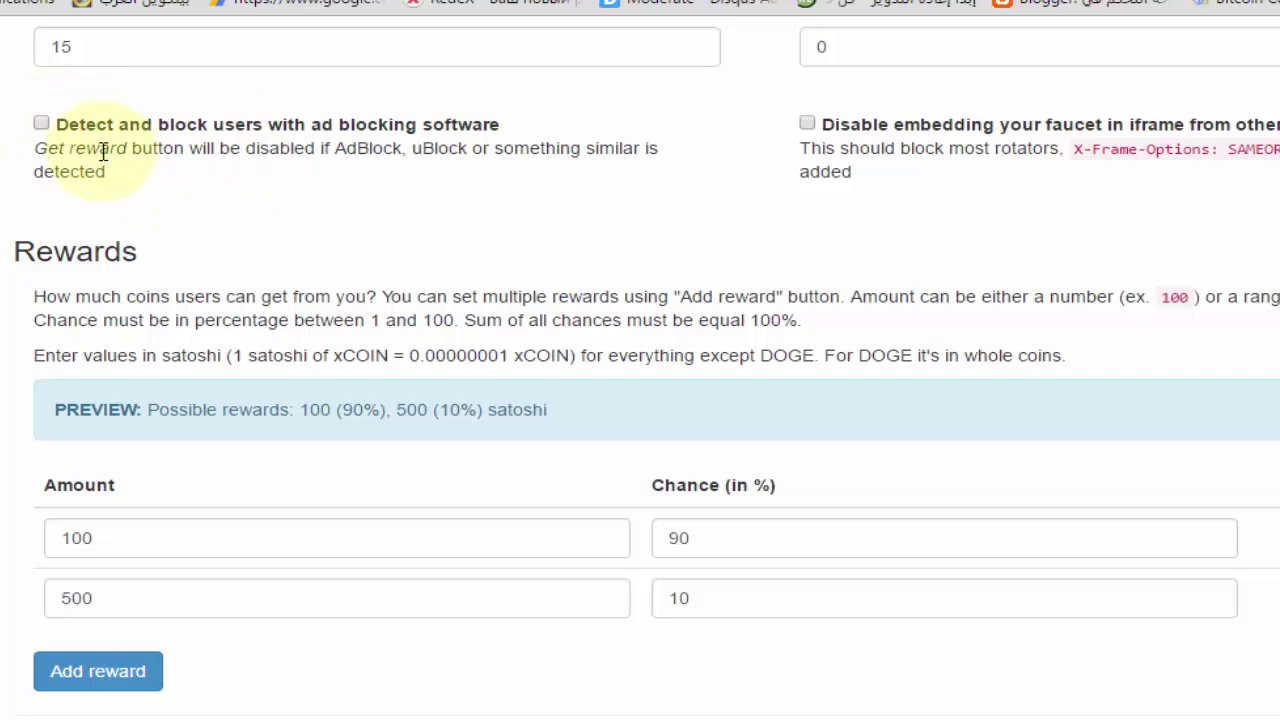
pyautogui.doubleClick(362, 150)
pyautogui.tripleClick(362, 150)
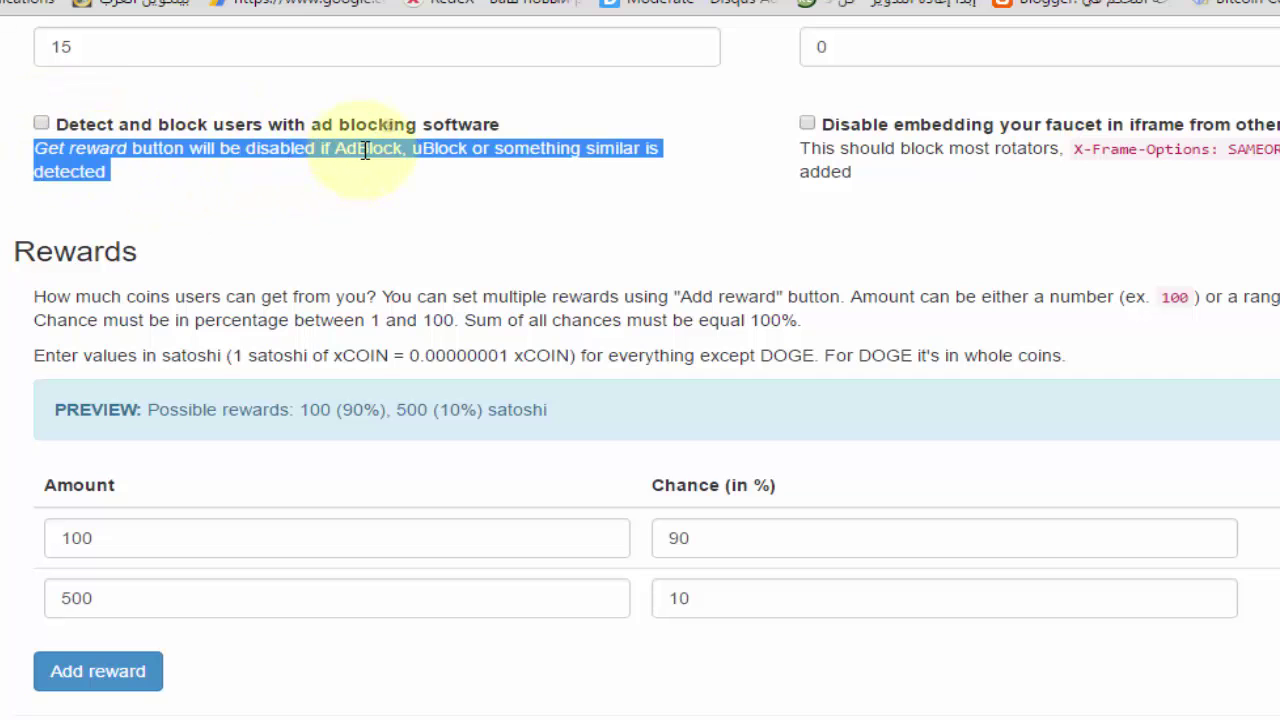
pyautogui.doubleClick(371, 148)
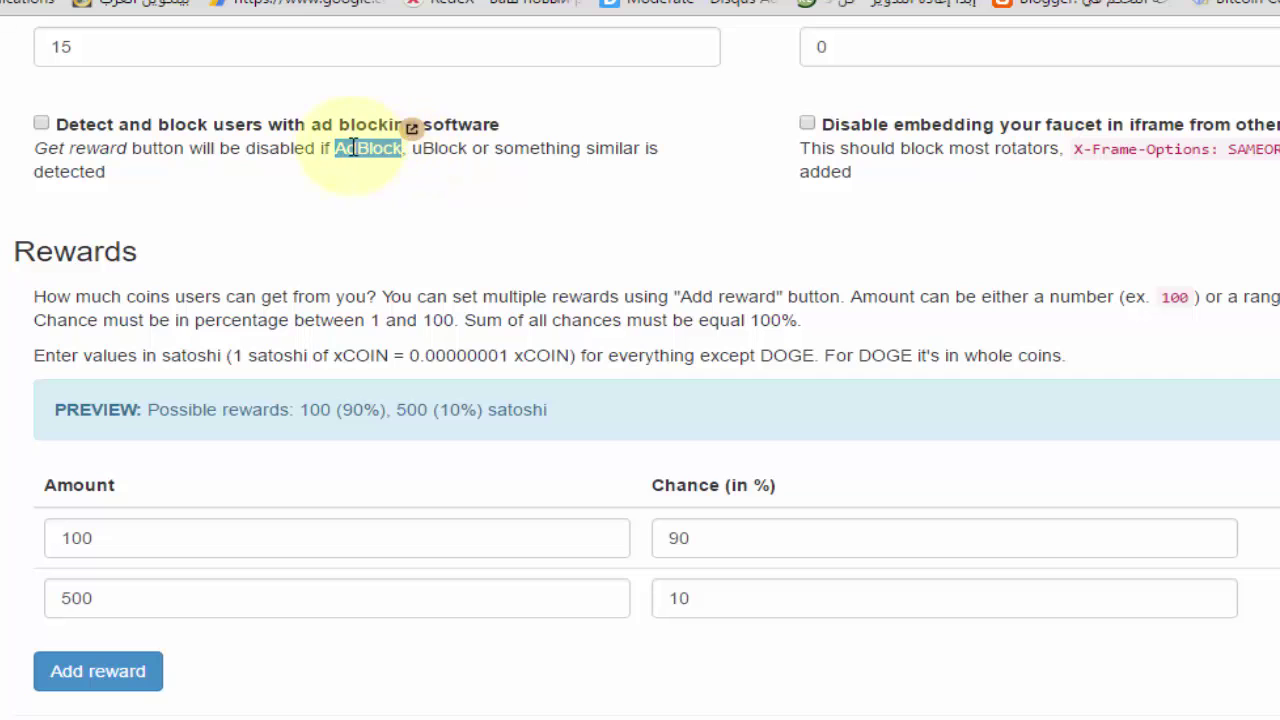
pyautogui.click(357, 151)
pyautogui.doubleClick(345, 150)
pyautogui.tripleClick(193, 186)
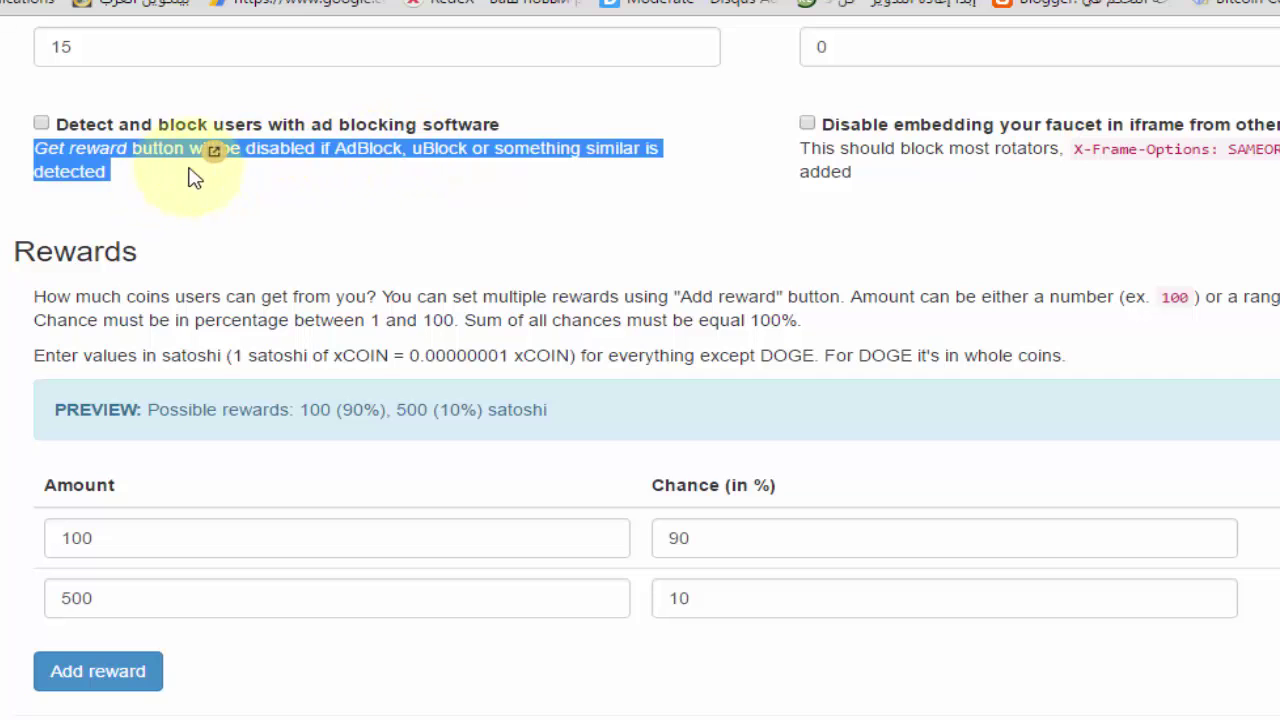
pyautogui.click(393, 153)
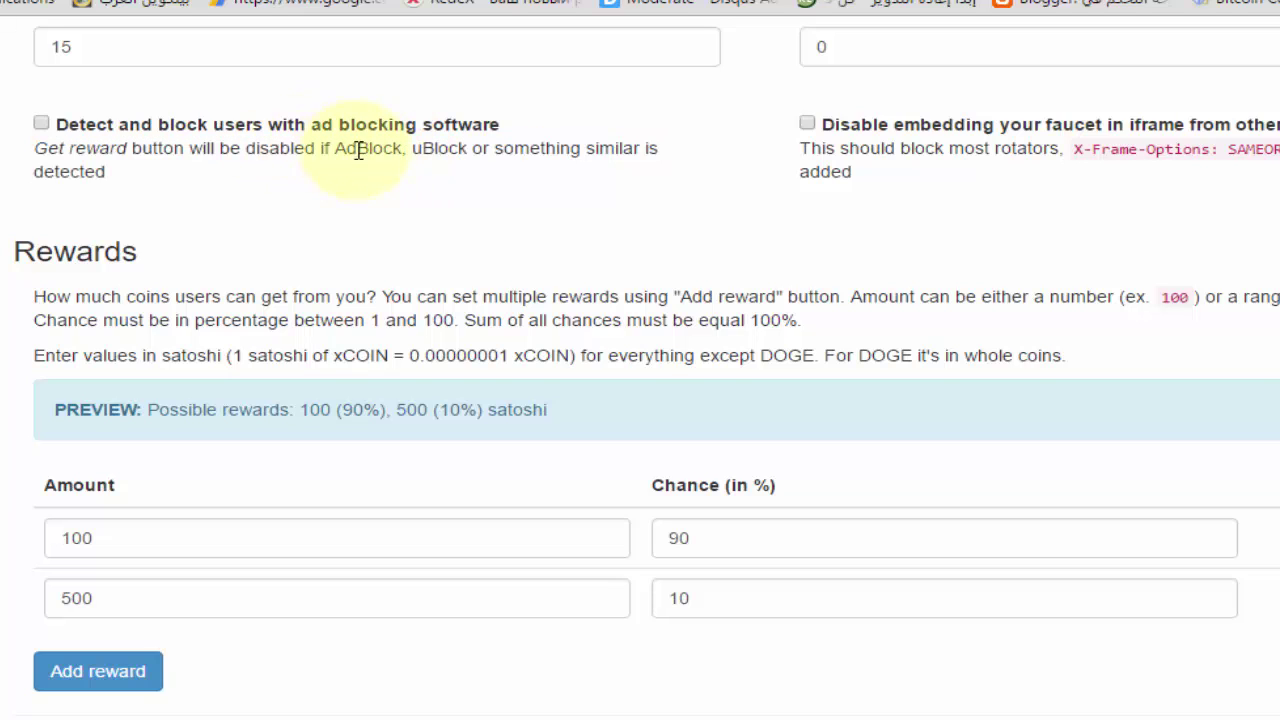
pyautogui.tripleClick(358, 150)
pyautogui.doubleClick(358, 150)
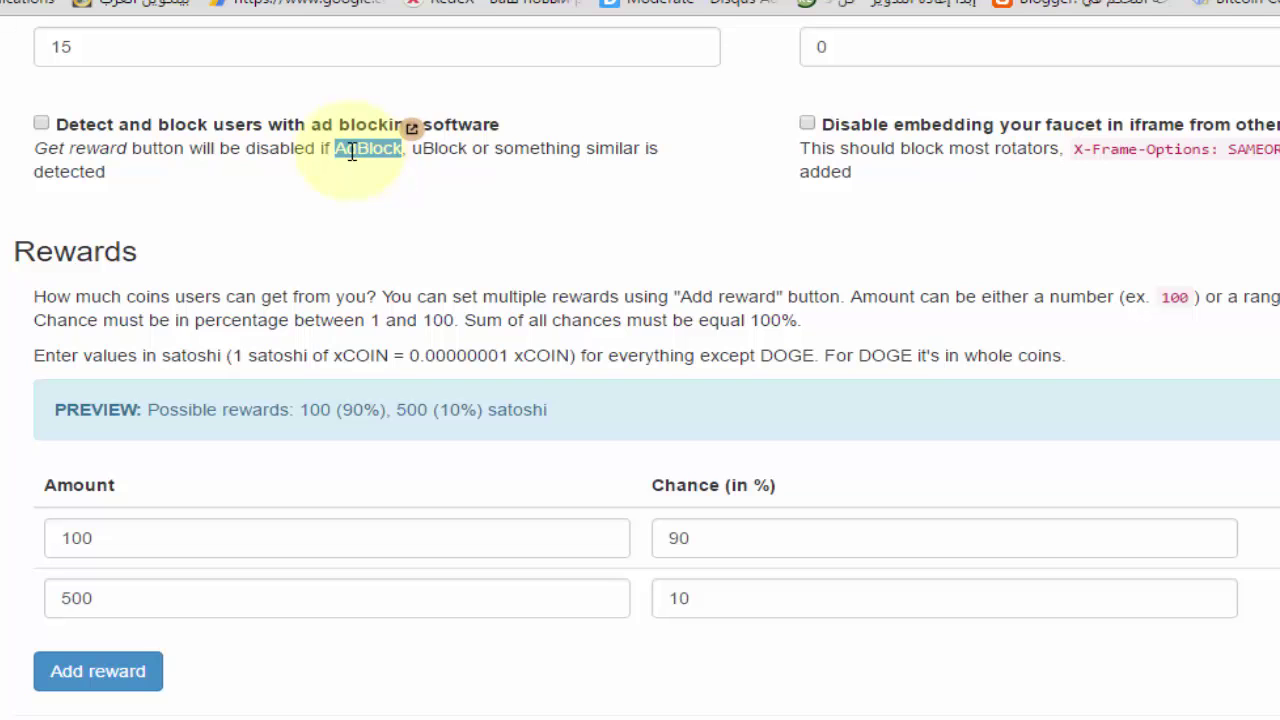
pyautogui.click(370, 150)
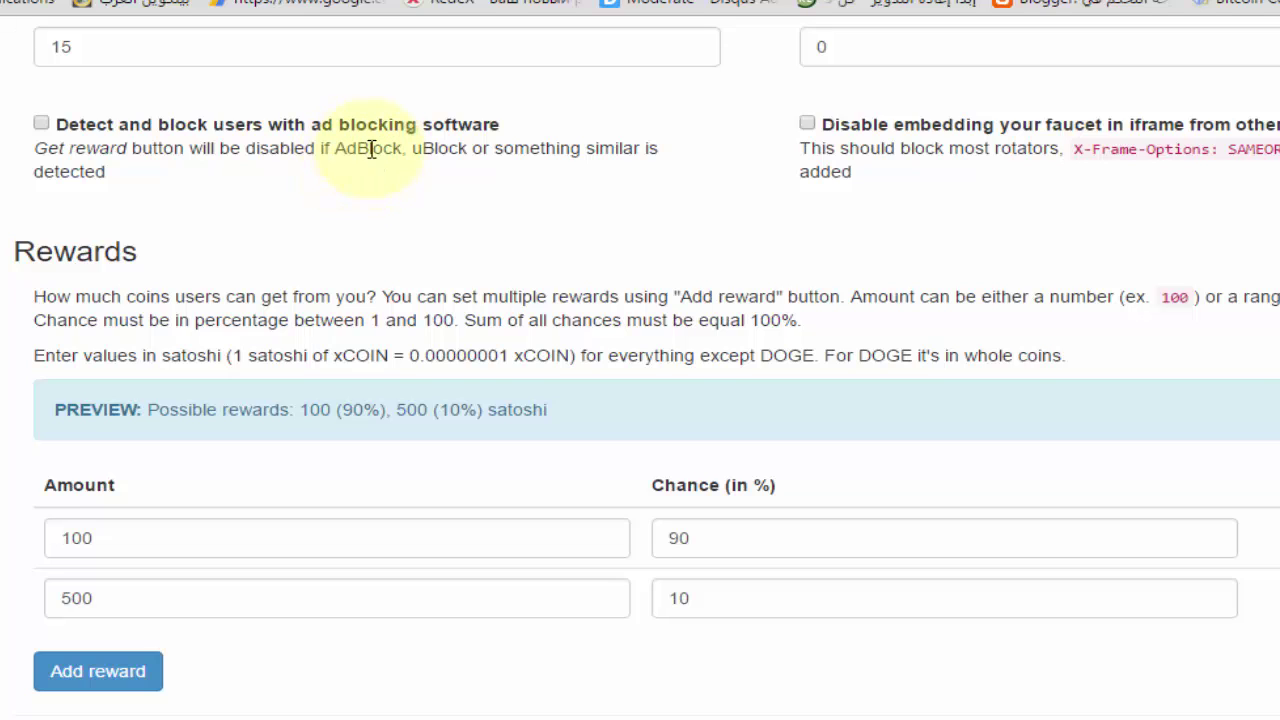
pyautogui.tripleClick(370, 150)
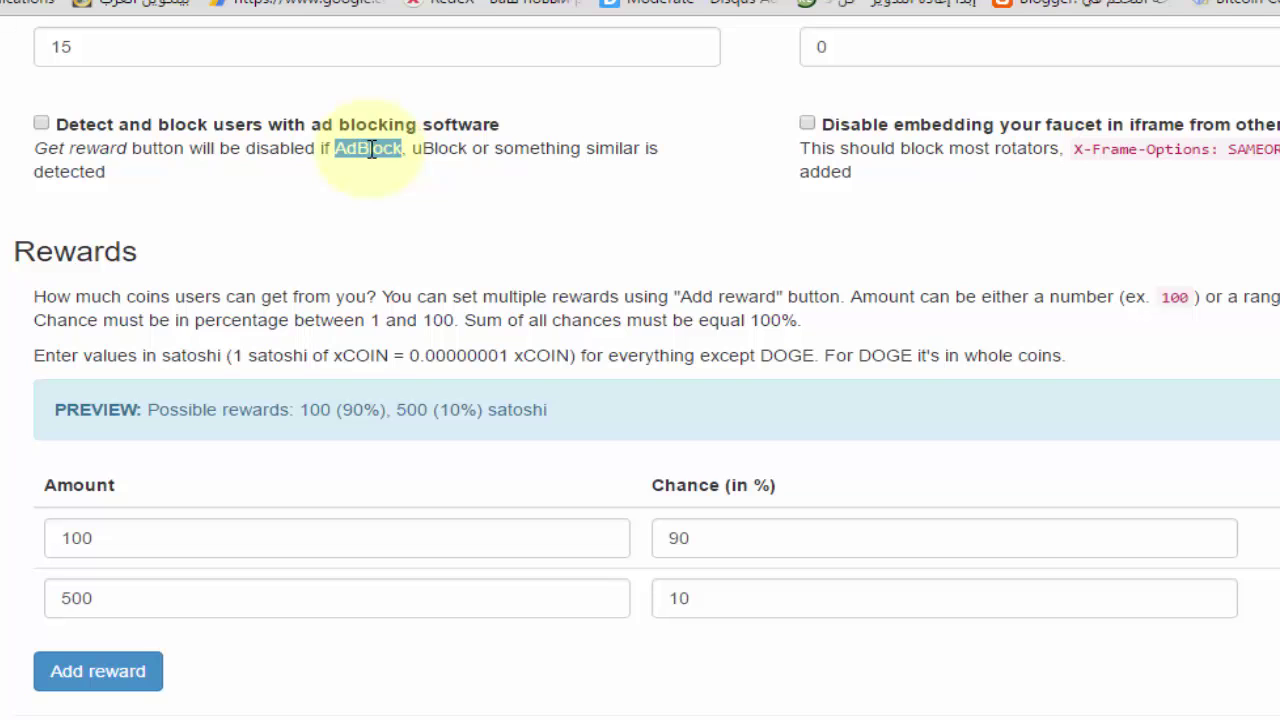
pyautogui.doubleClick(370, 150)
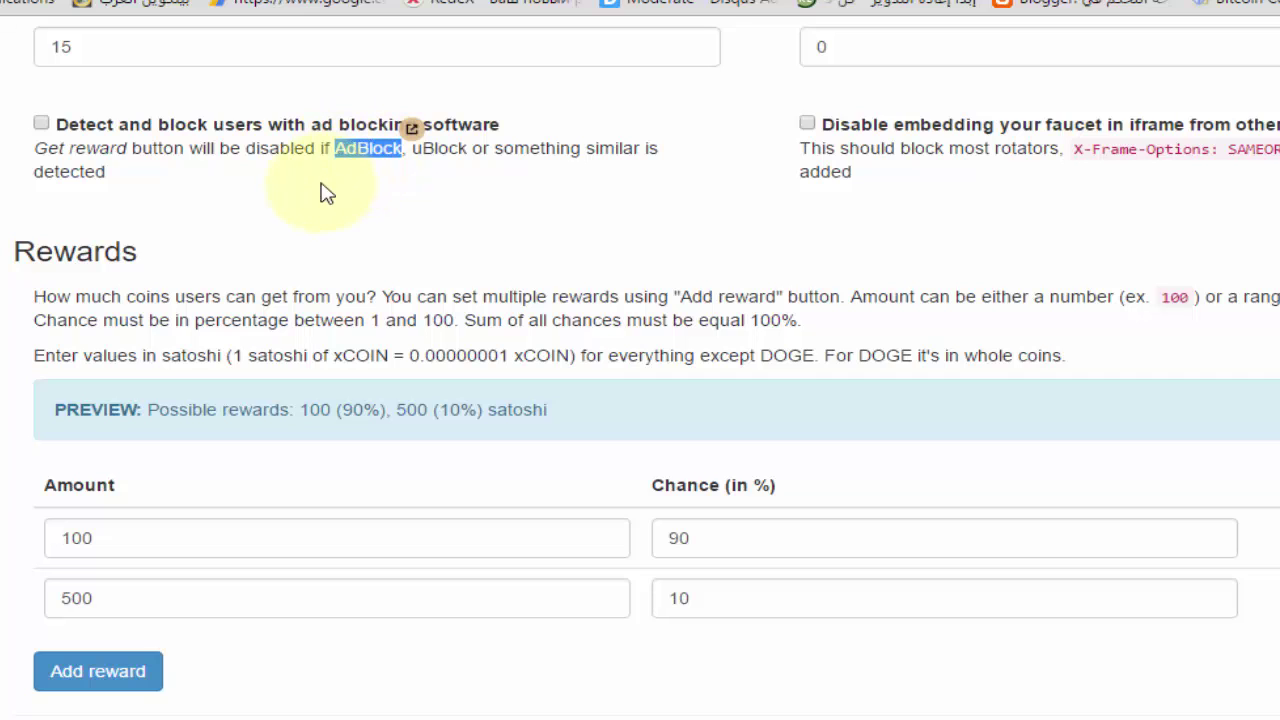
pyautogui.tripleClick(125, 151)
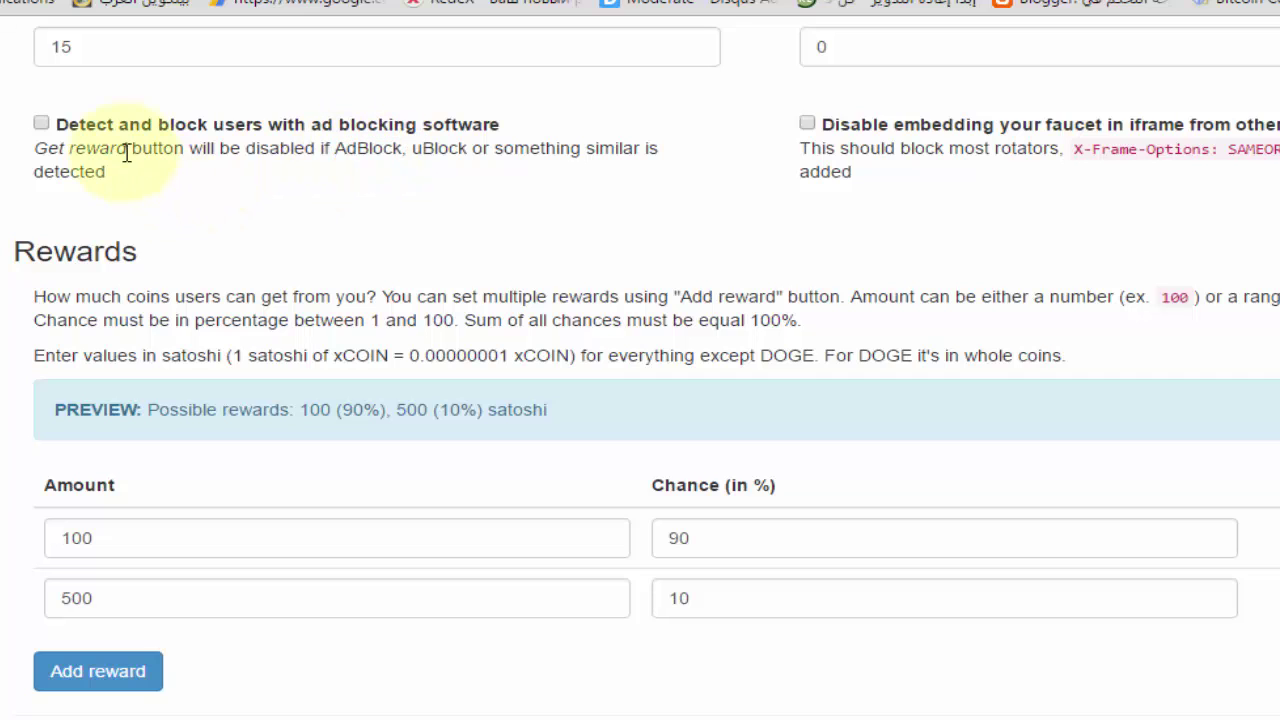
pyautogui.click(50, 128)
pyautogui.moveTo(38, 116); pyautogui.dragTo(258, 167)
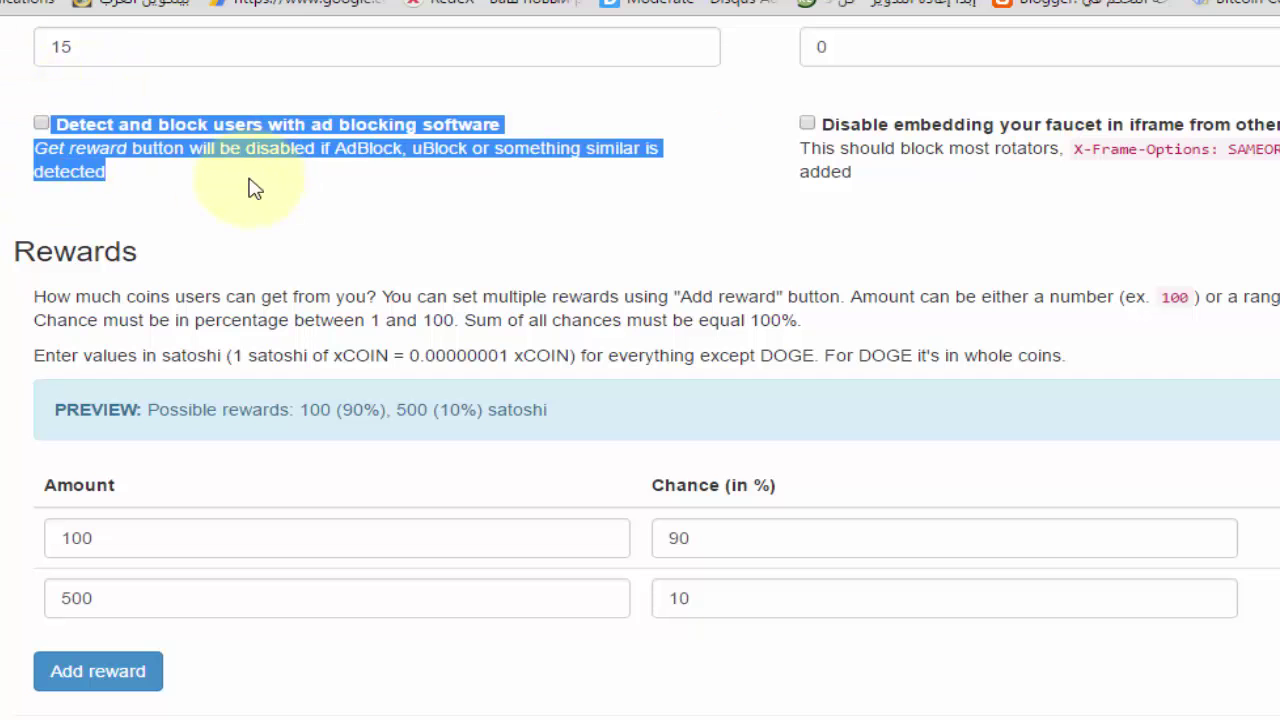
pyautogui.click(125, 176)
pyautogui.moveTo(32, 160); pyautogui.dragTo(36, 122)
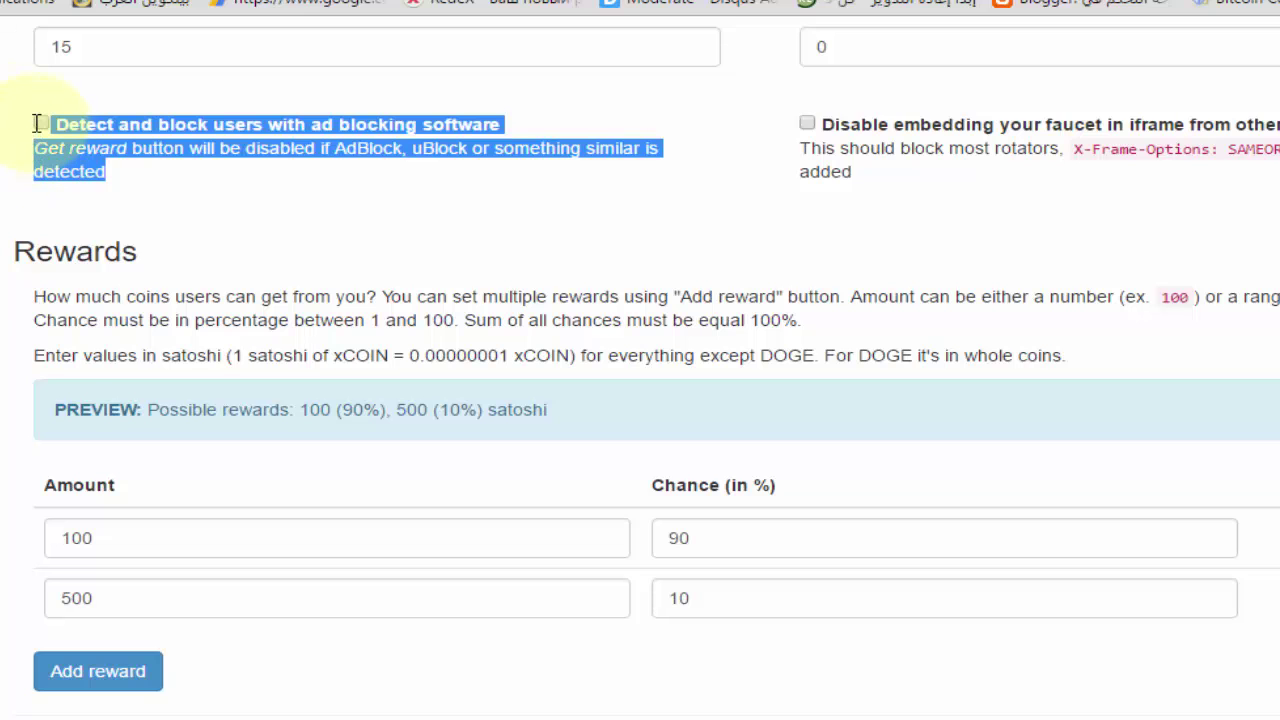
pyautogui.click(165, 185)
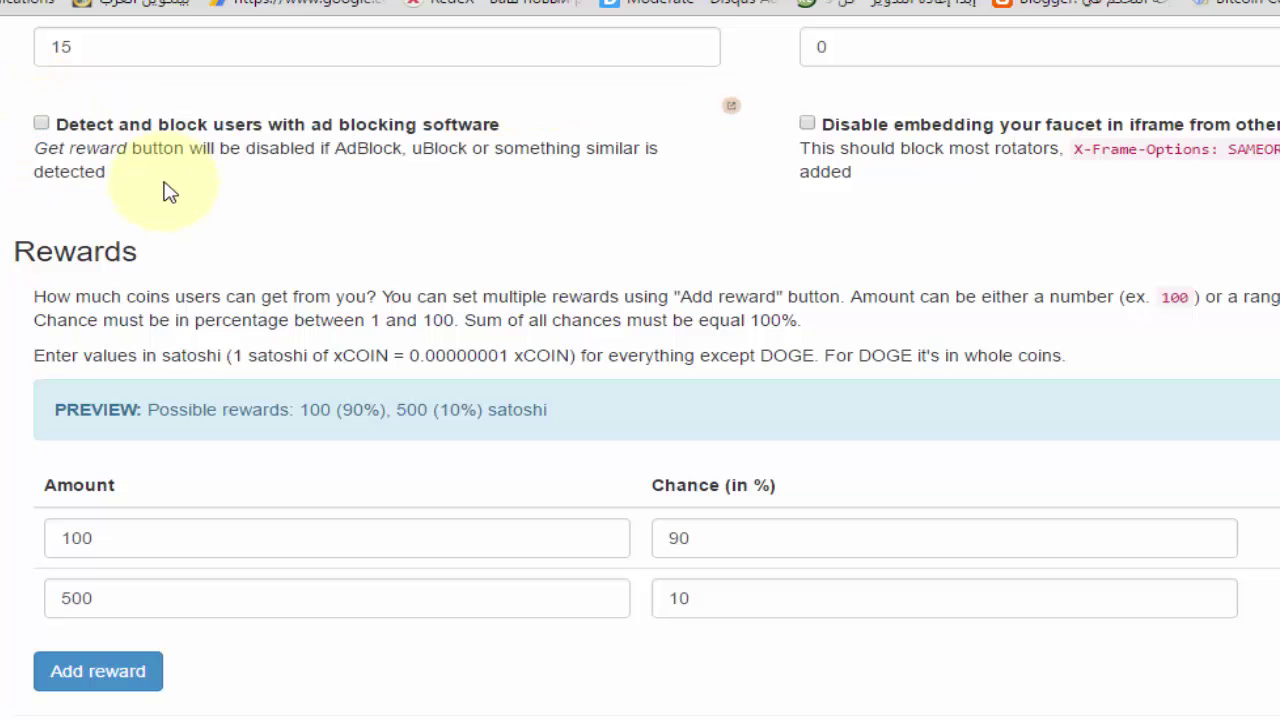
pyautogui.moveTo(136, 178)
pyautogui.mouseDown()
pyautogui.moveTo(76, 172)
pyautogui.moveTo(39, 134)
pyautogui.moveTo(150, 189)
pyautogui.mouseUp()
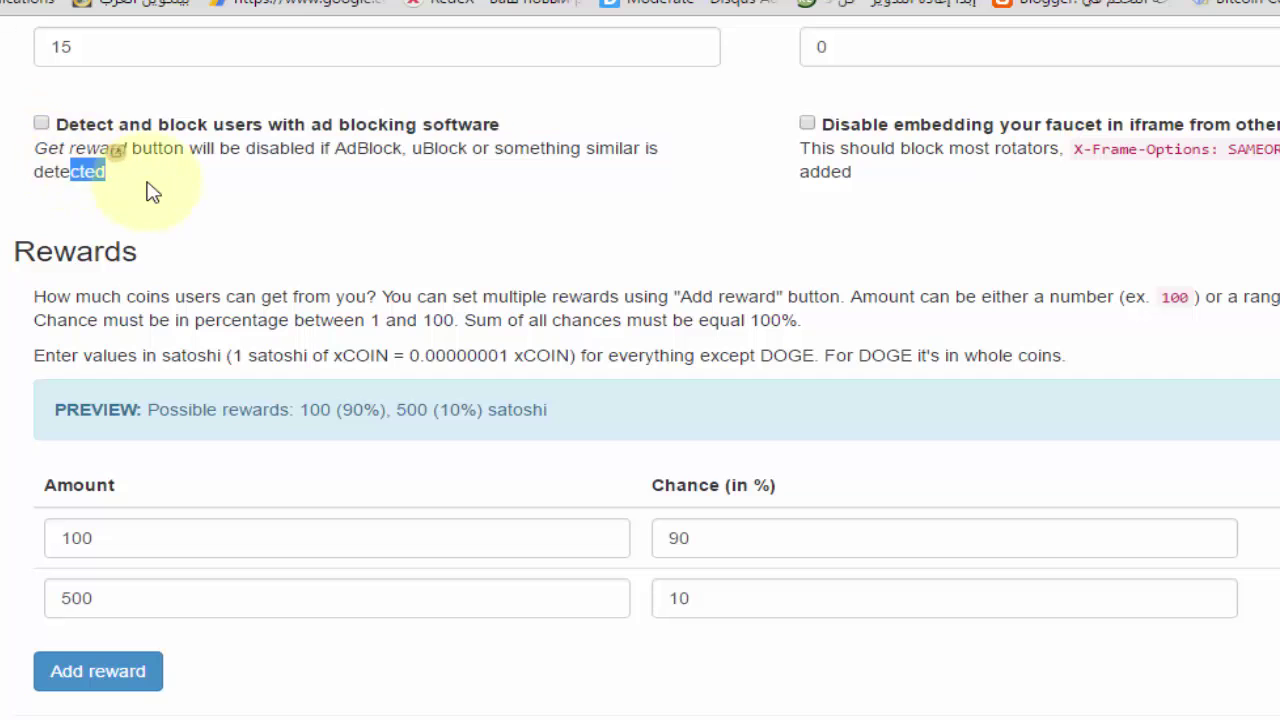
pyautogui.click(150, 188)
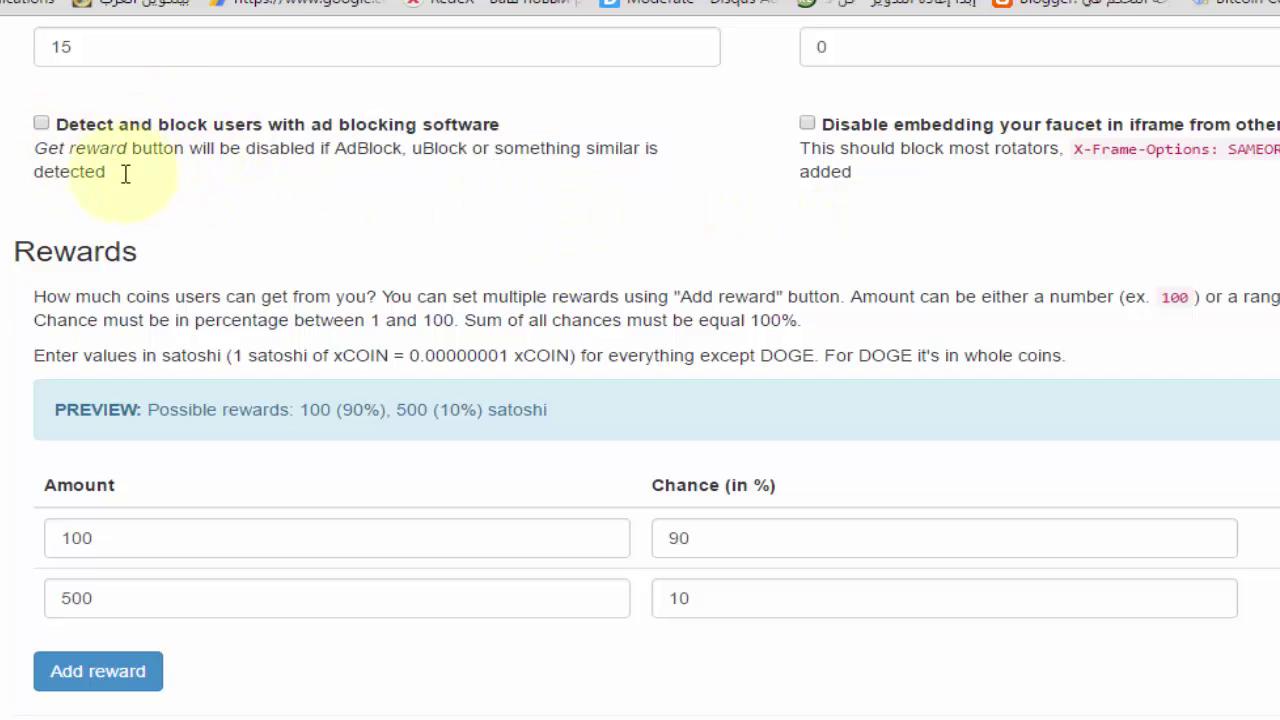
pyautogui.moveTo(125, 174); pyautogui.dragTo(45, 124)
pyautogui.click(792, 228)
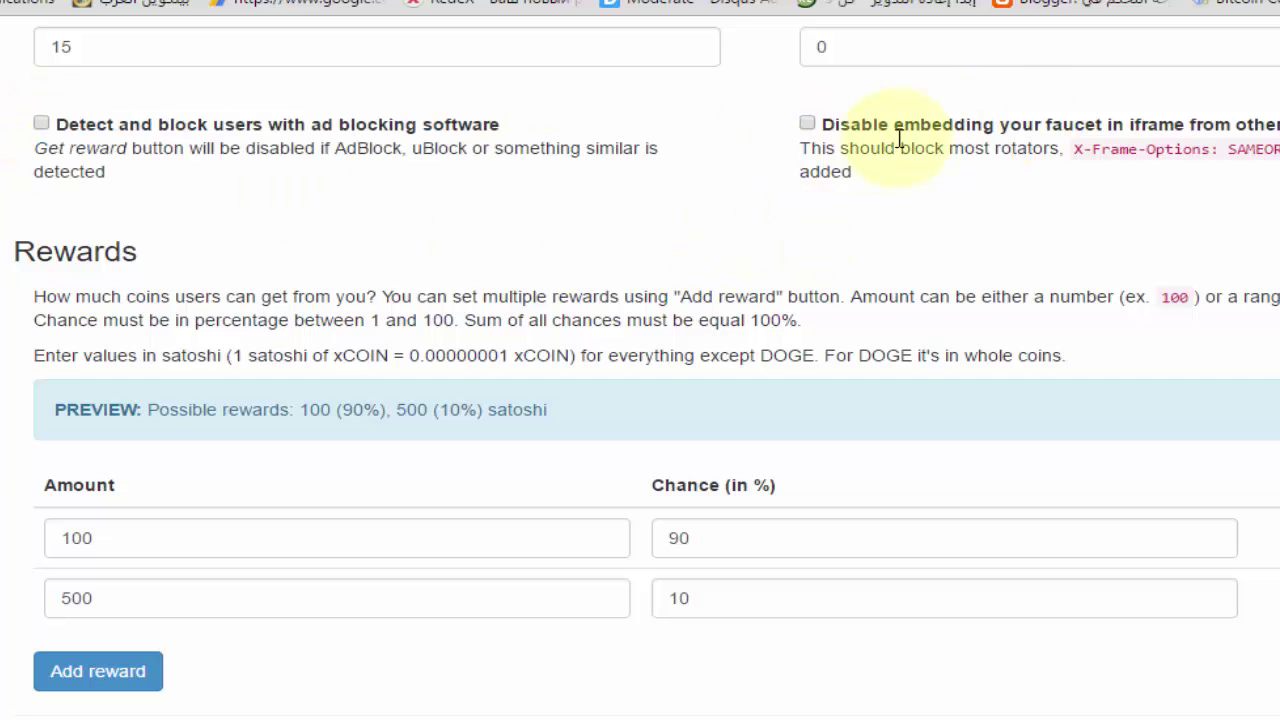
pyautogui.tripleClick(110, 318)
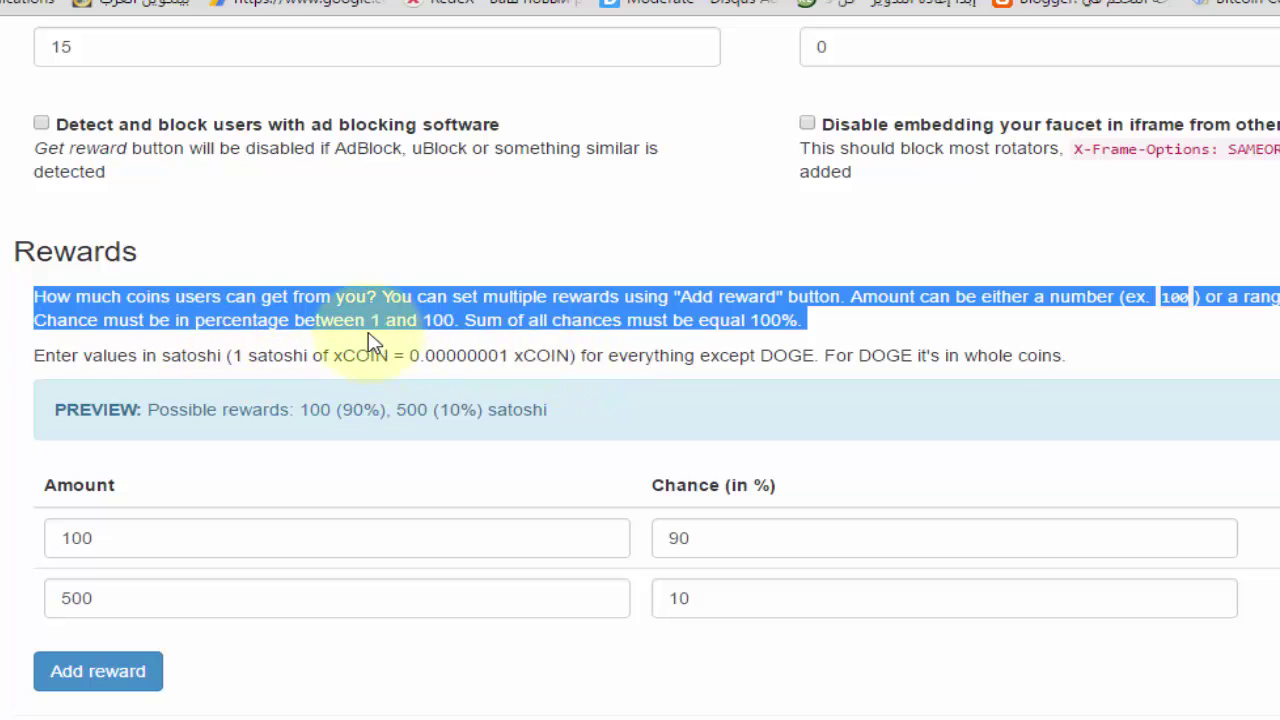
pyautogui.click(610, 338)
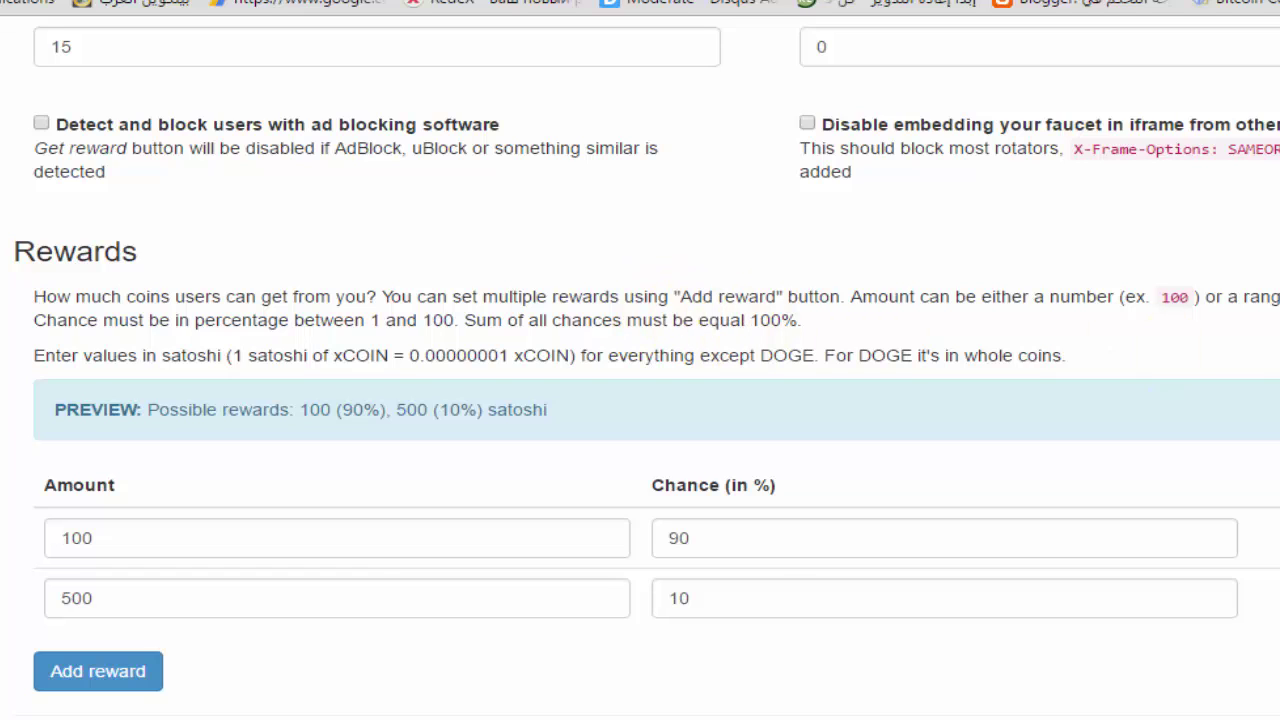
pyautogui.doubleClick(232, 590)
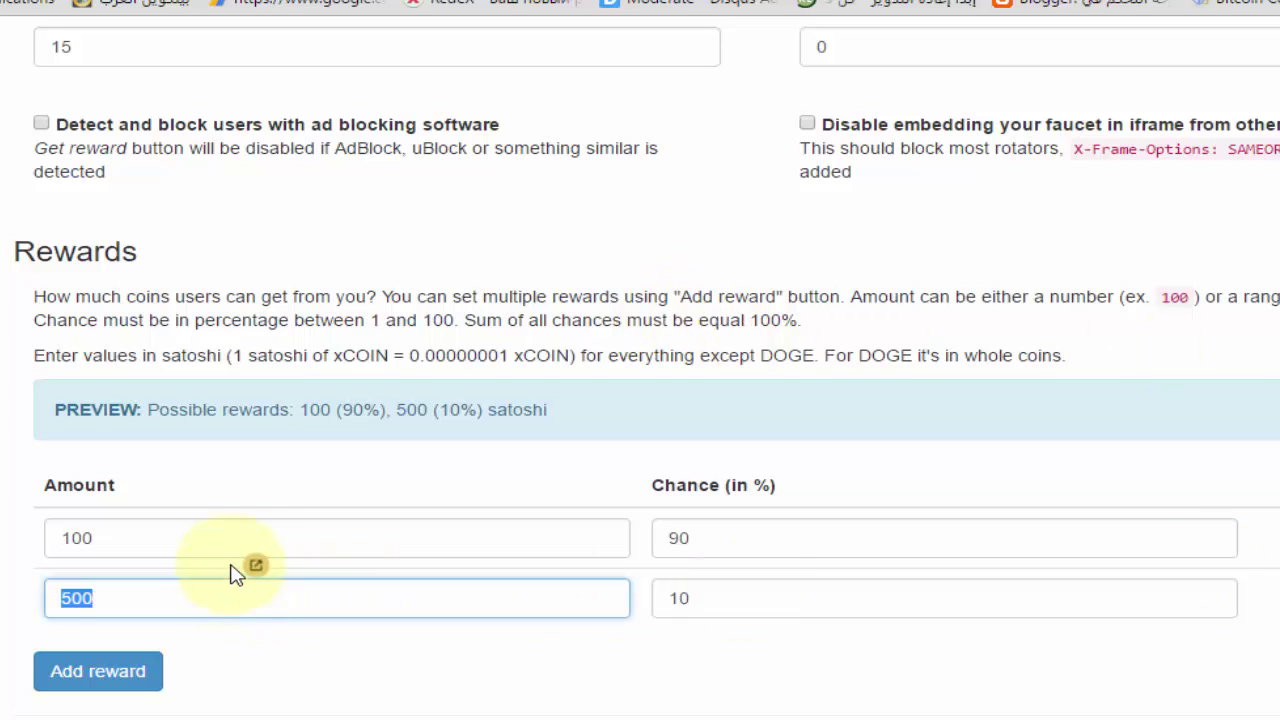
pyautogui.click(288, 538)
pyautogui.doubleClick(735, 542)
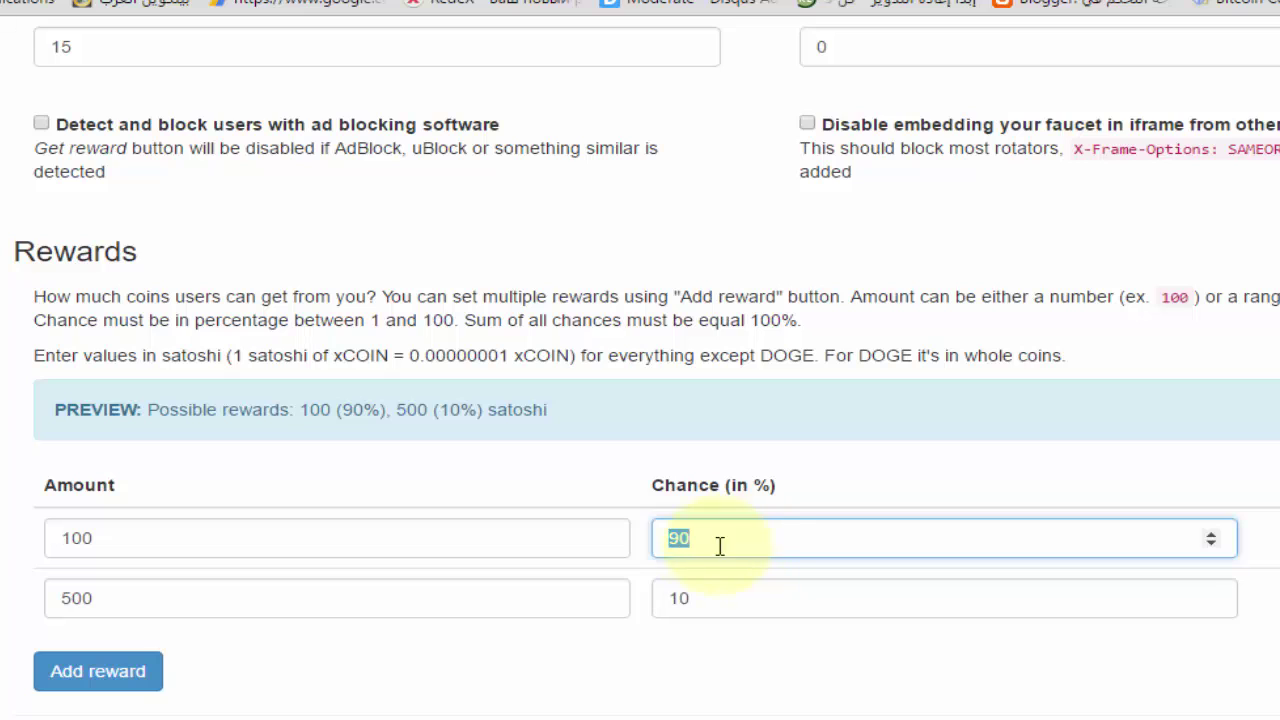
pyautogui.click(309, 553)
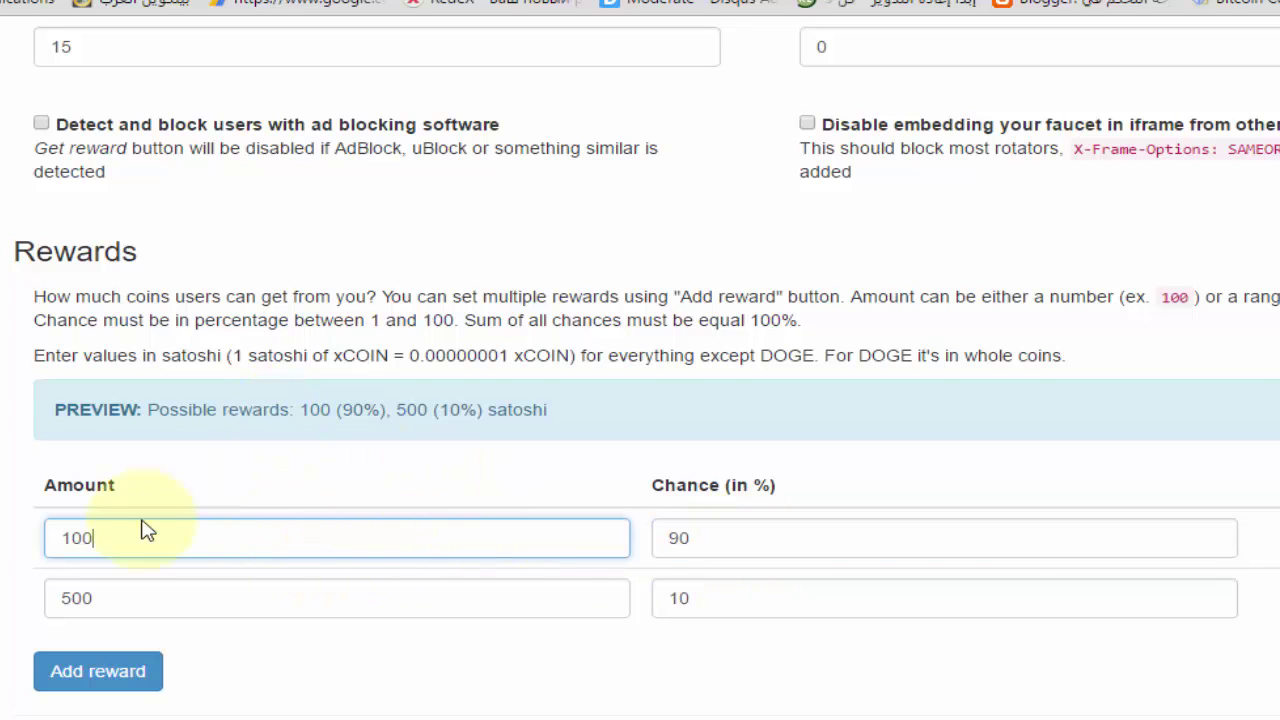
pyautogui.doubleClick(79, 538)
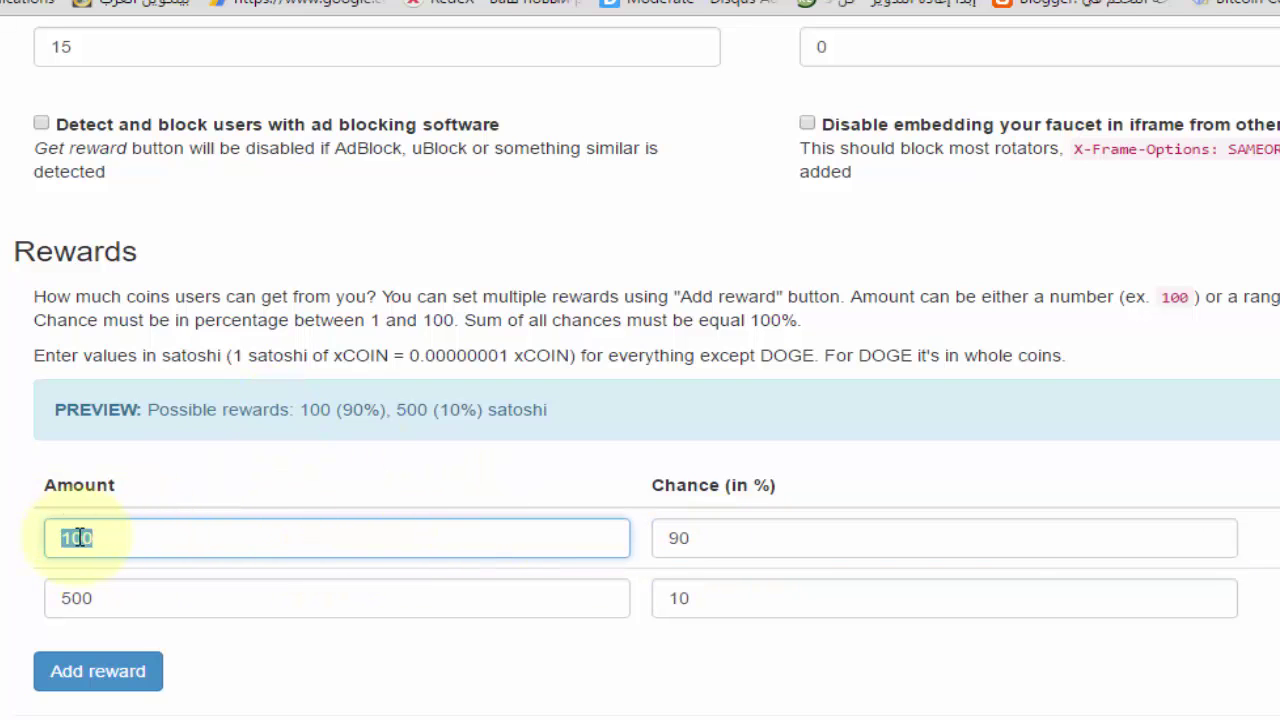
pyautogui.click(175, 527)
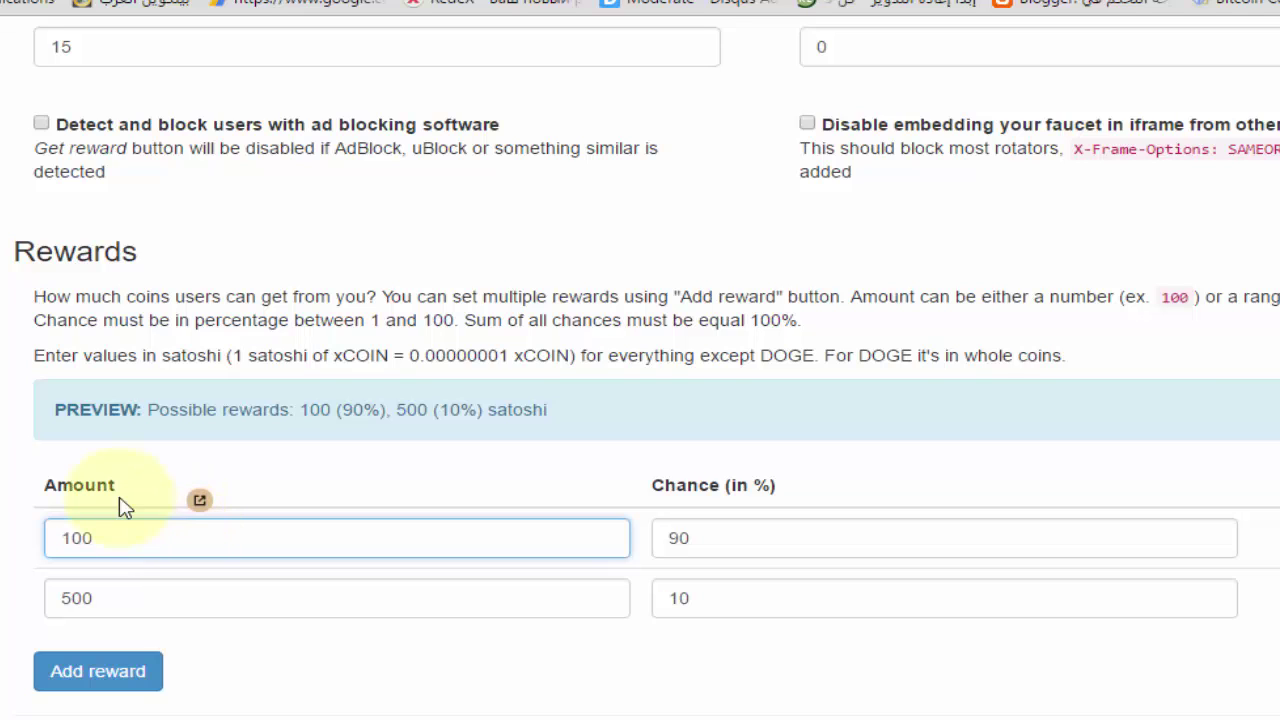
pyautogui.doubleClick(79, 540)
pyautogui.click(686, 540)
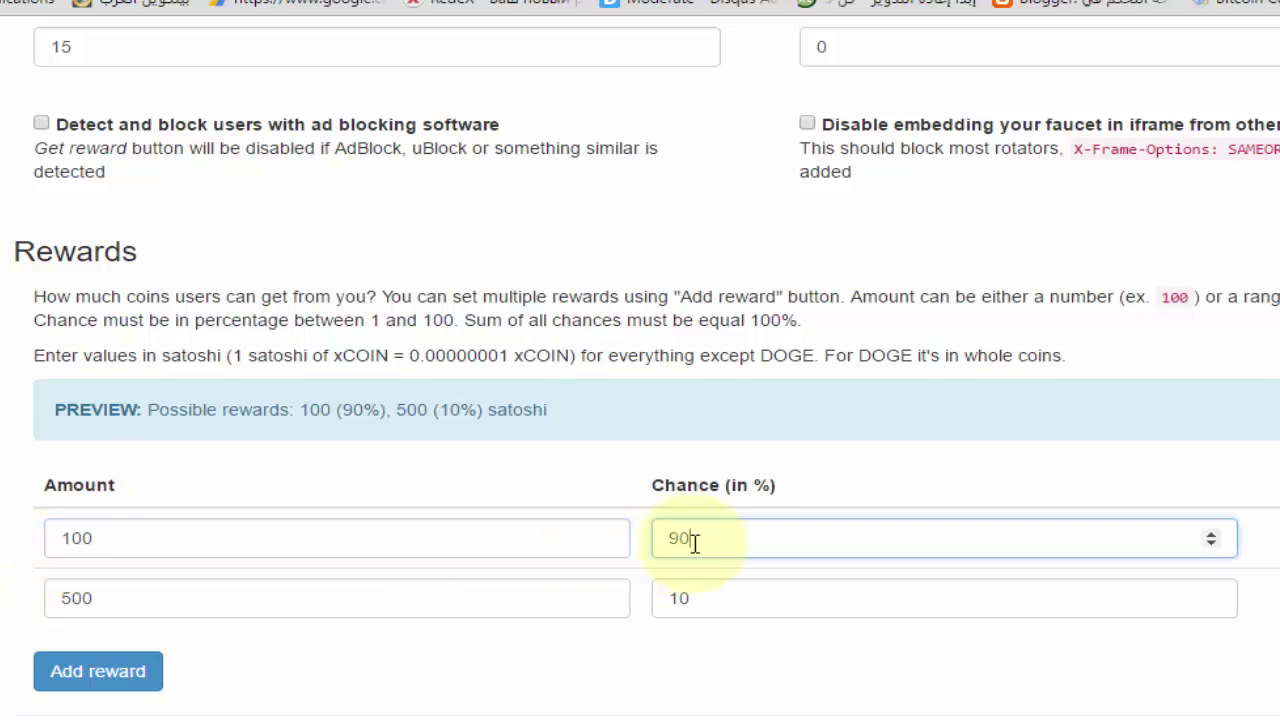
pyautogui.doubleClick(692, 538)
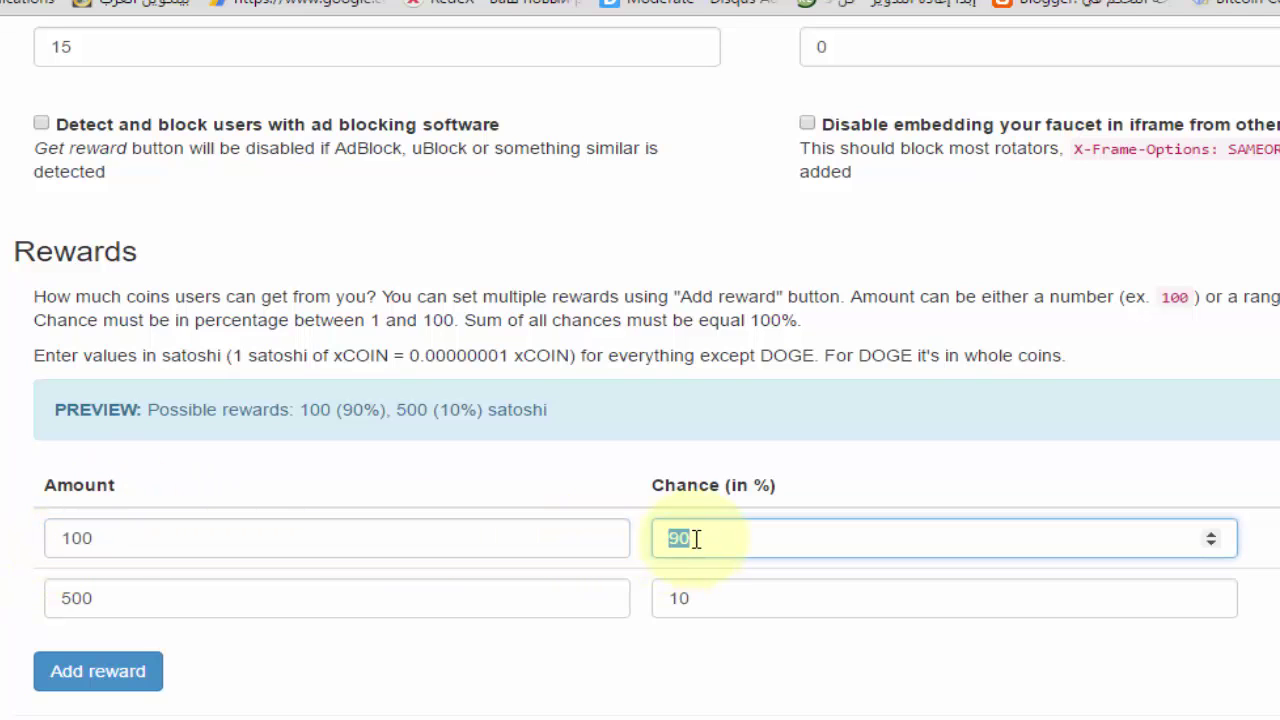
pyautogui.doubleClick(194, 600)
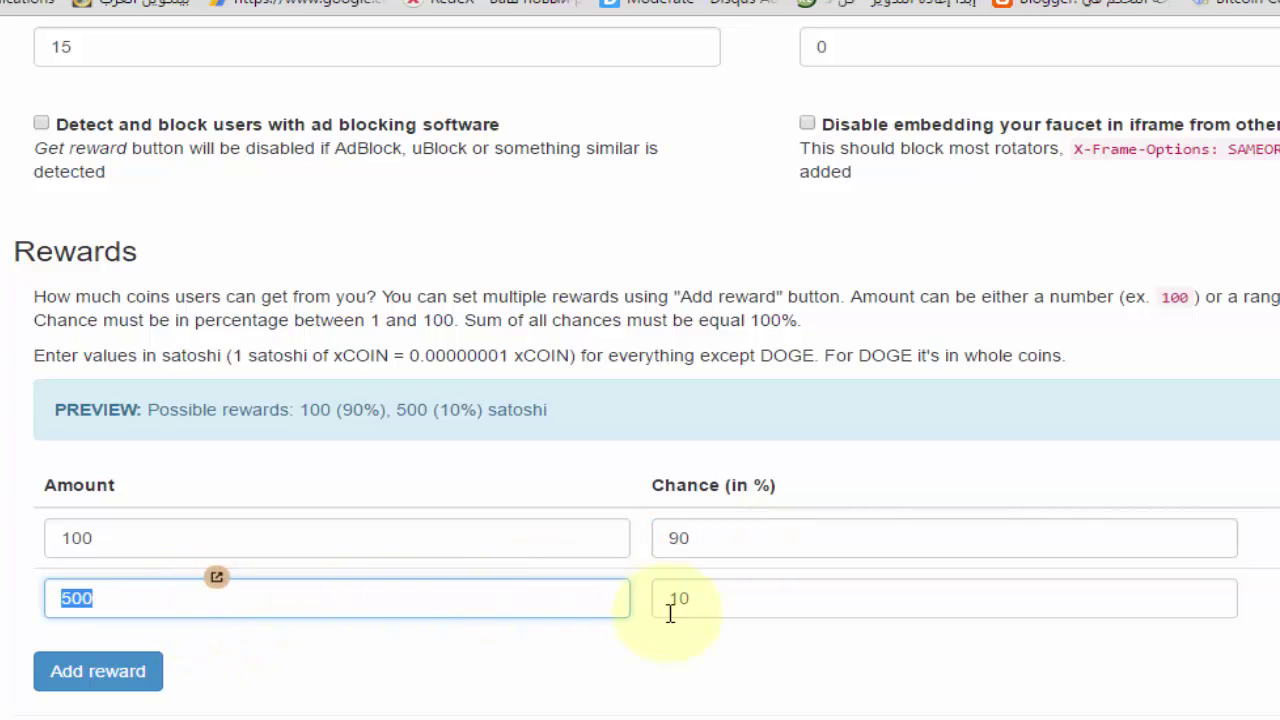
pyautogui.doubleClick(709, 606)
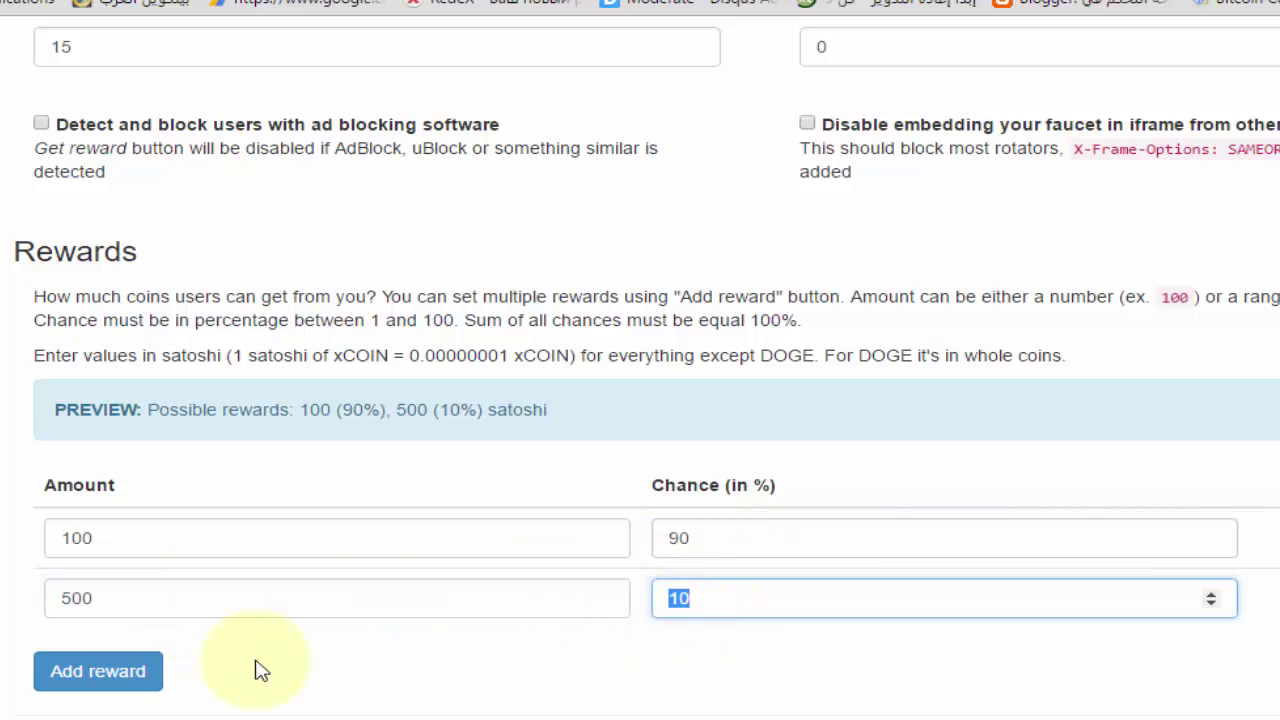
# Add a third reward row with an amount of 200
pyautogui.click(115, 684)
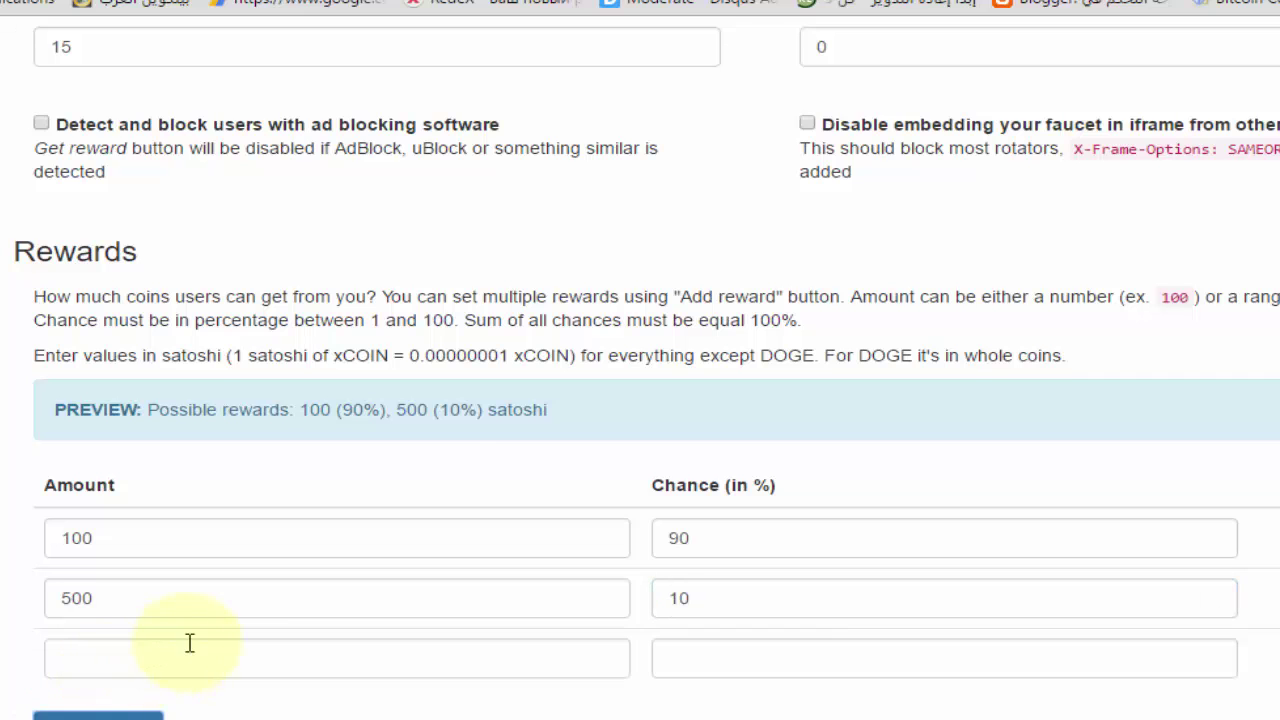
pyautogui.scroll(-1, 263, 611)
pyautogui.click(247, 611)
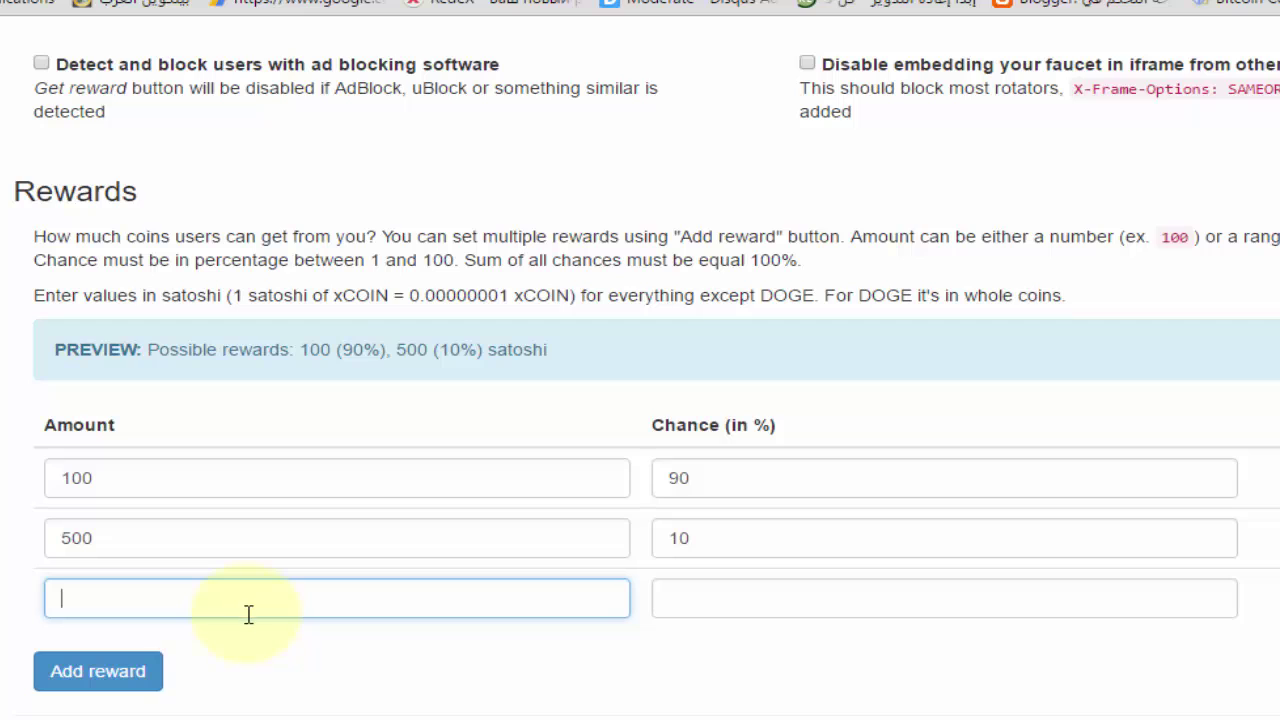
pyautogui.write('200')
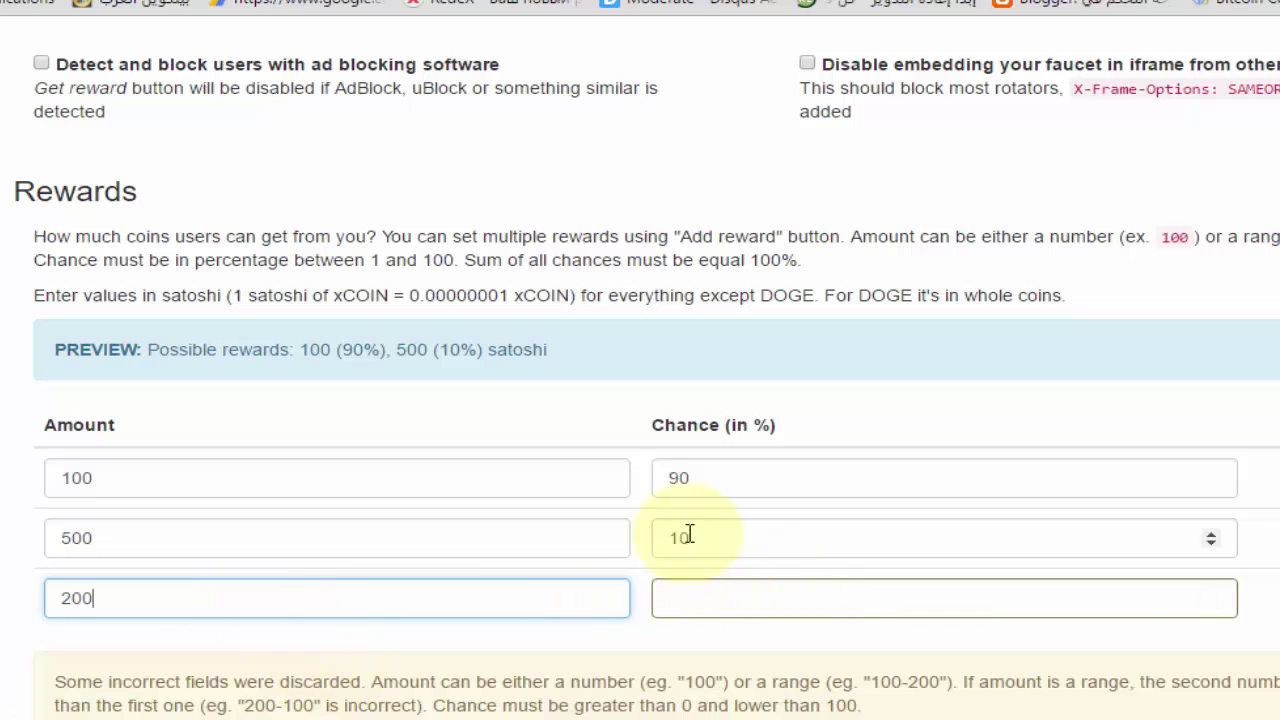
# Set the three reward chances to 80, 5 and 15 percent as a first pass
pyautogui.moveTo(688, 477); pyautogui.dragTo(642, 490)
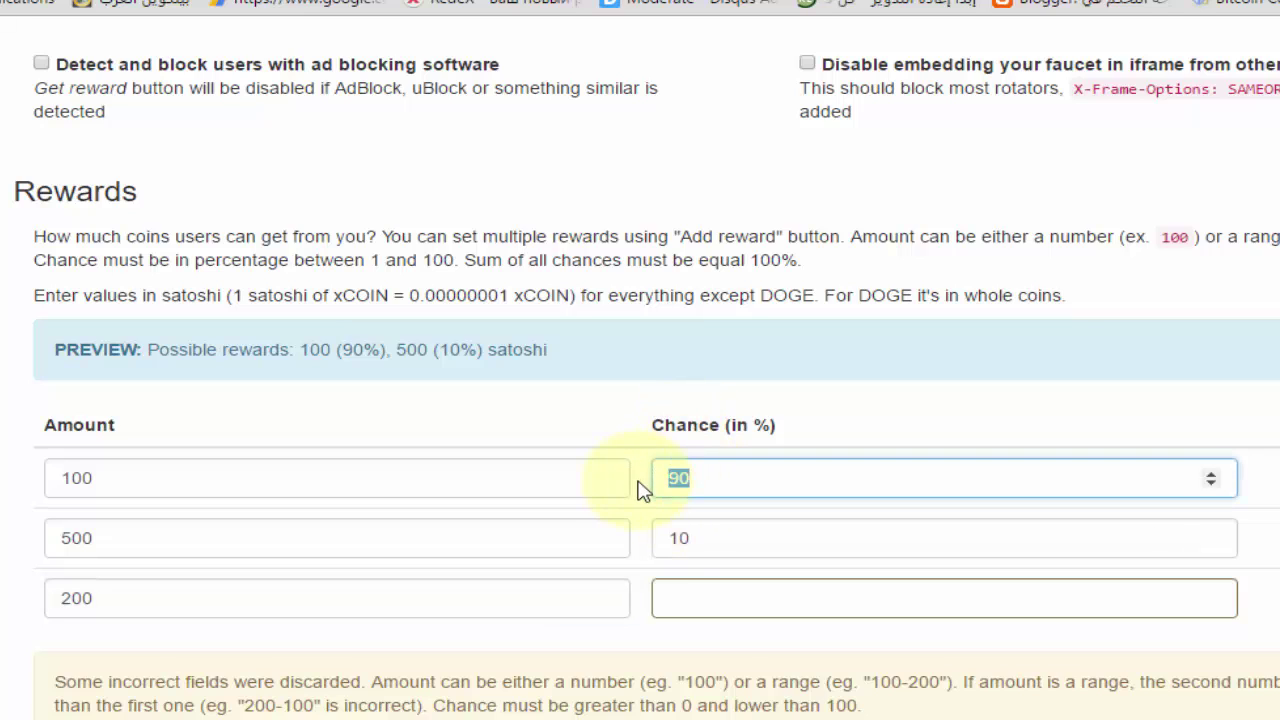
pyautogui.write('80')
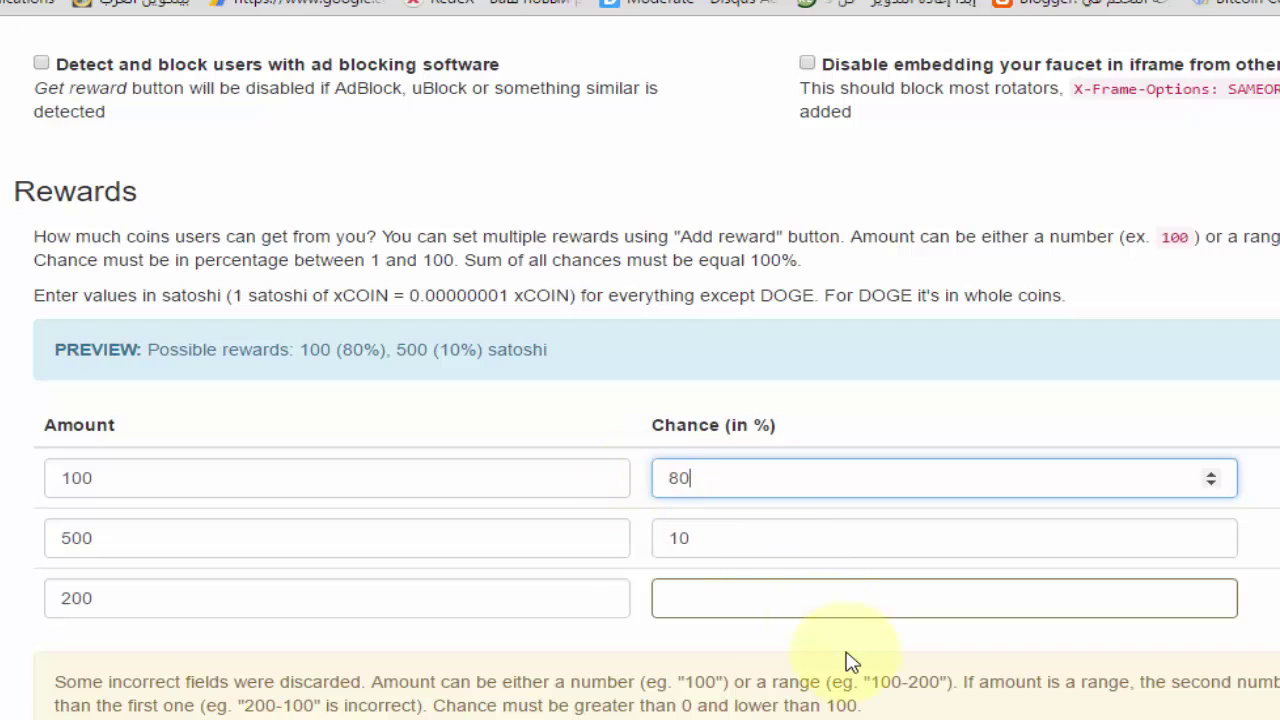
pyautogui.doubleClick(758, 549)
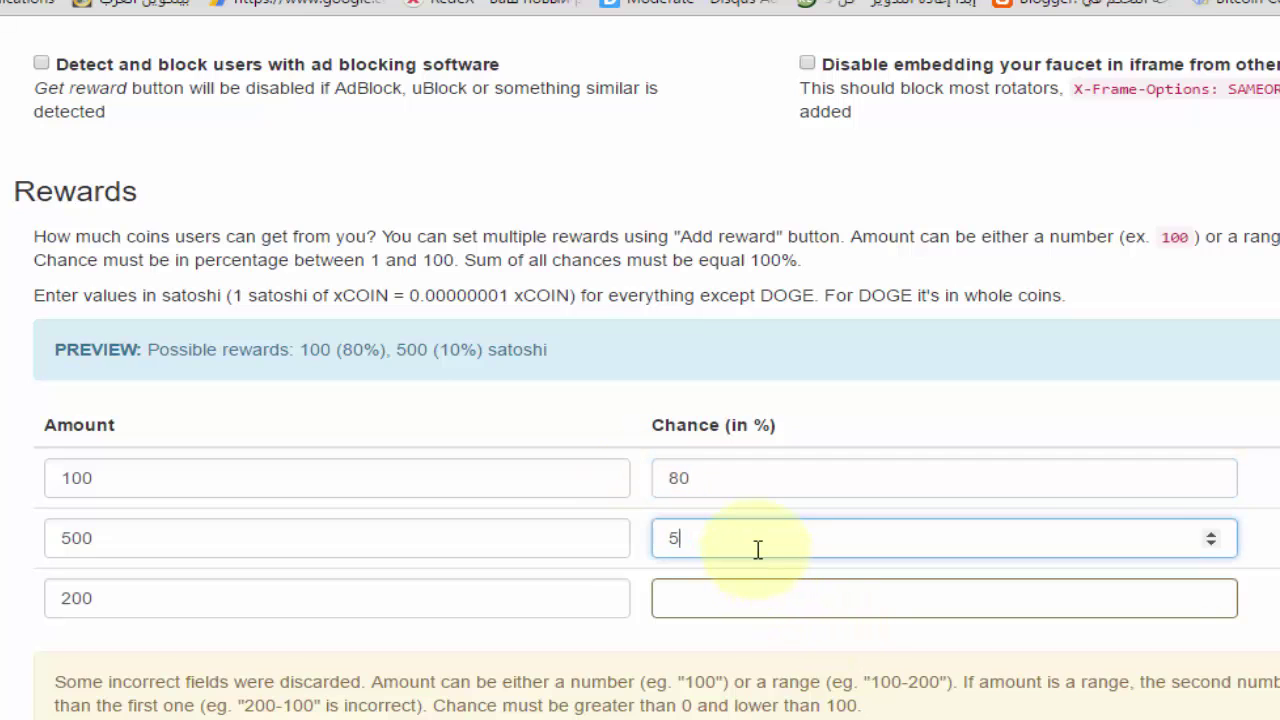
pyautogui.write('5')
pyautogui.click(762, 590)
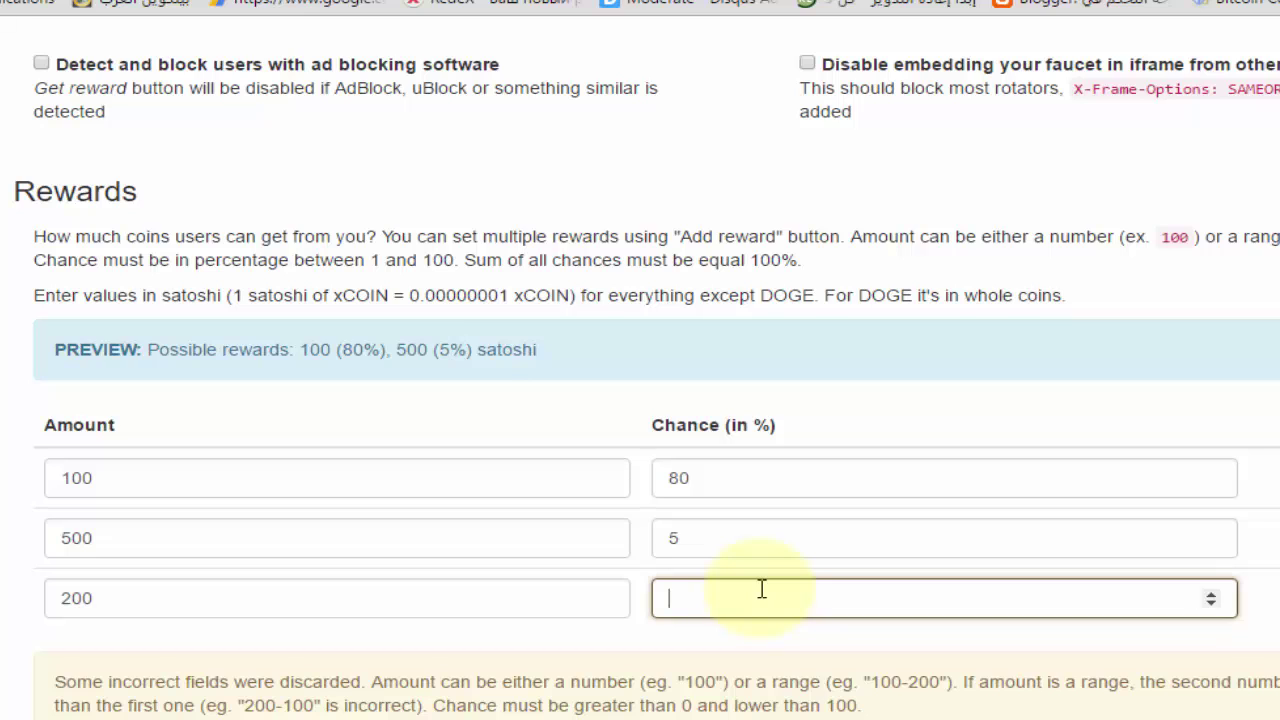
pyautogui.write('15')
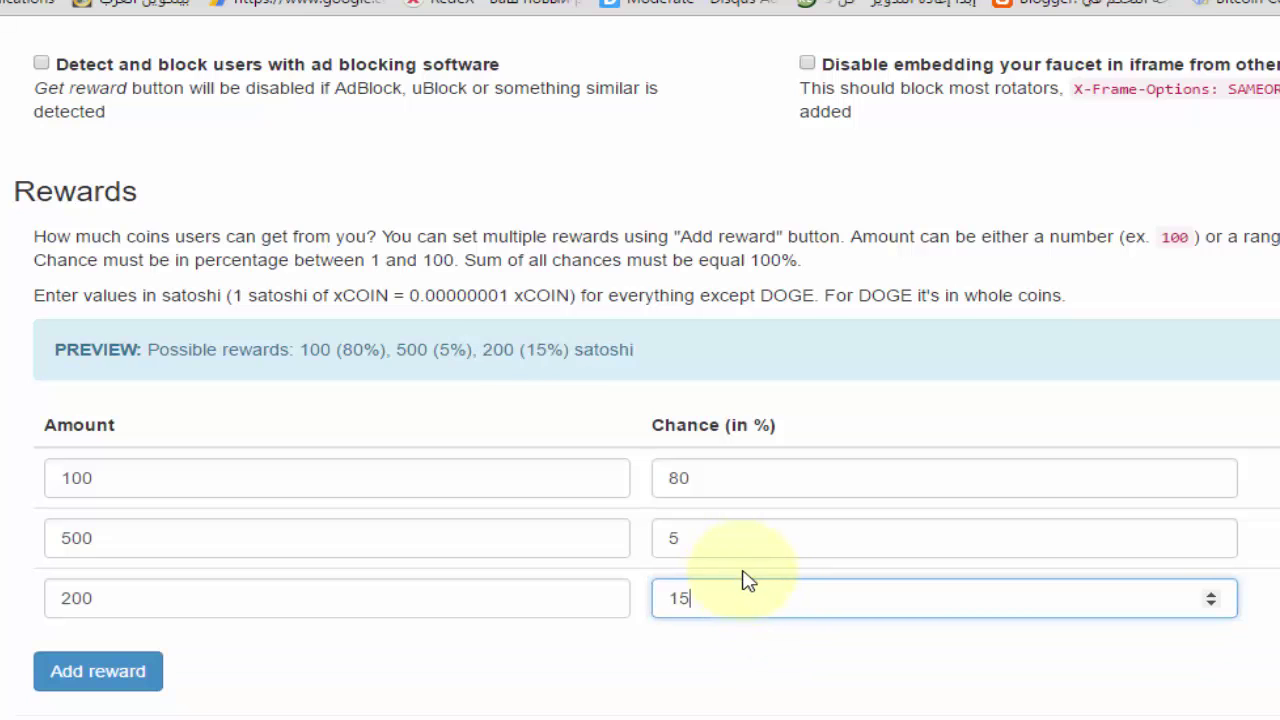
pyautogui.click(706, 543)
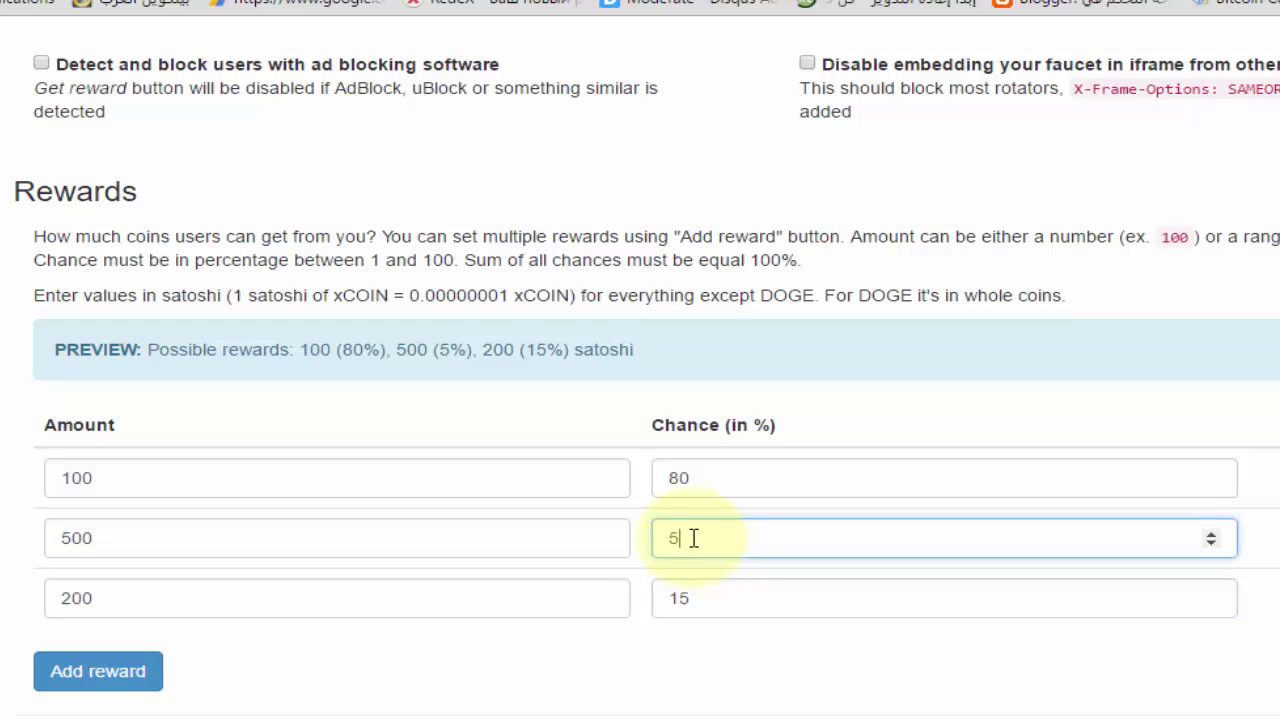
# Change the first reward's chance from 80 to 90 percent
pyautogui.doubleClick(95, 538)
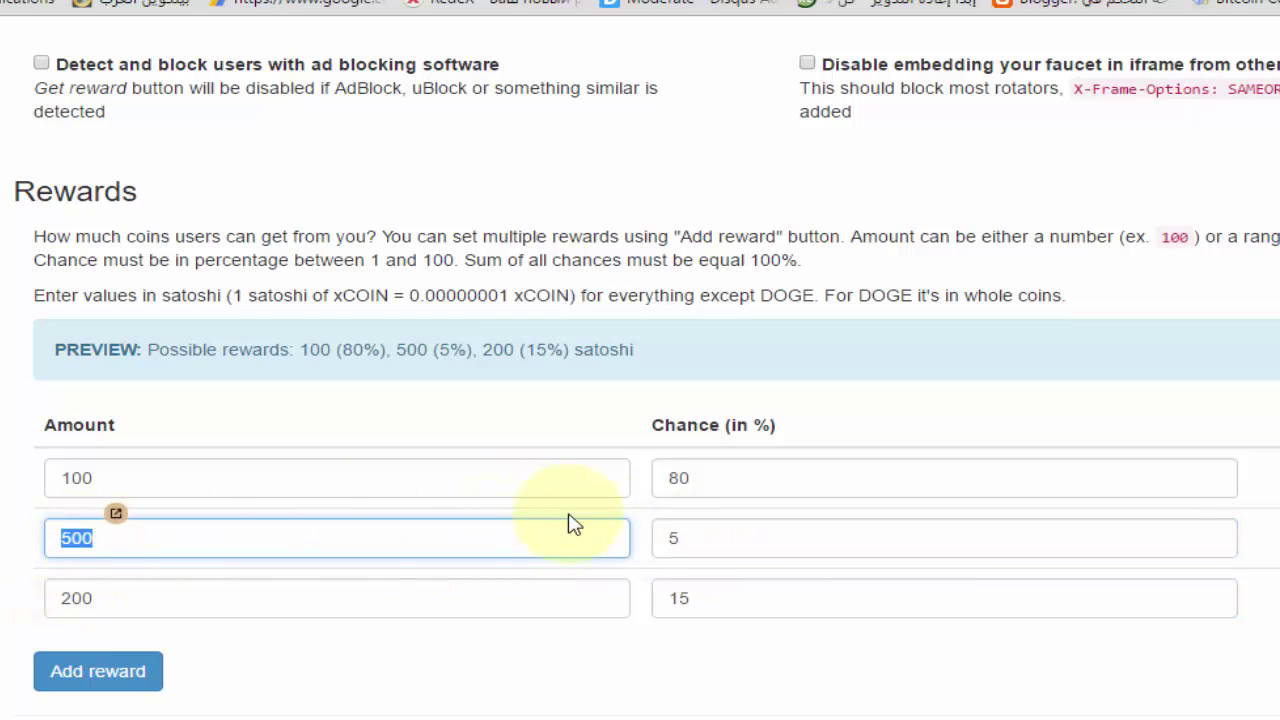
pyautogui.doubleClick(700, 597)
pyautogui.doubleClick(697, 477)
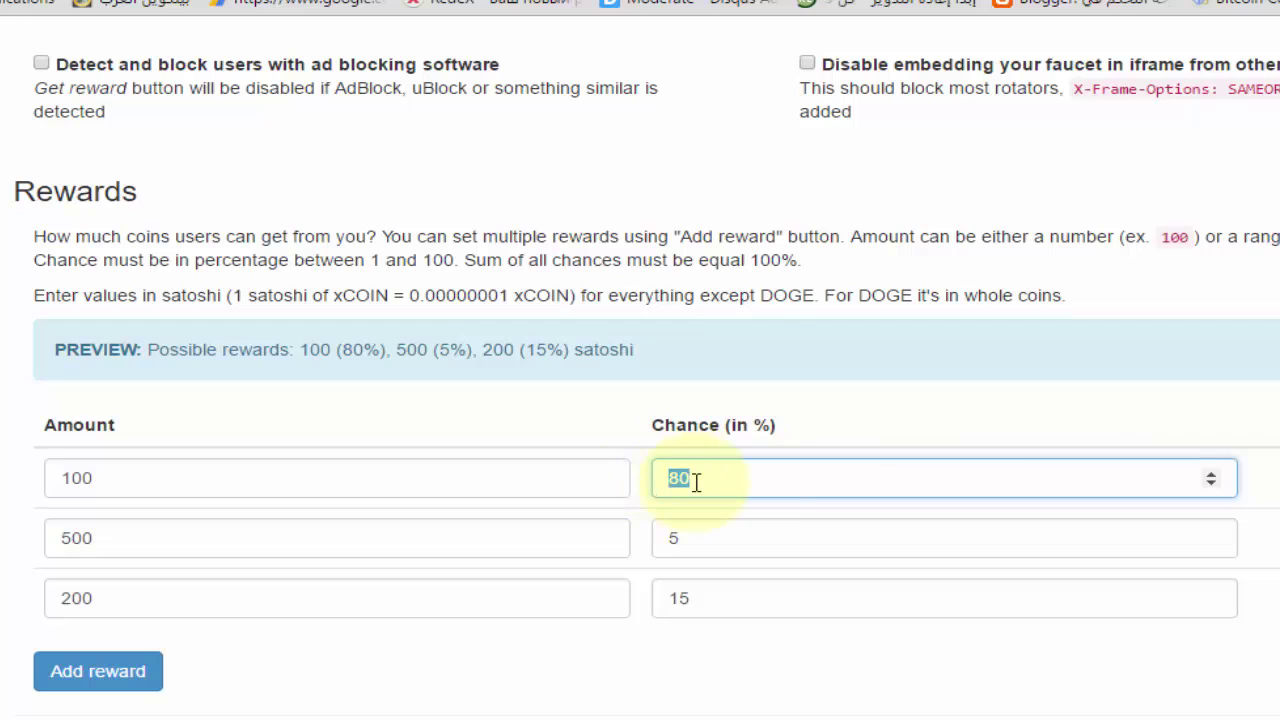
pyautogui.moveTo(766, 477); pyautogui.dragTo(624, 479)
pyautogui.click(688, 486)
pyautogui.doubleClick(682, 484)
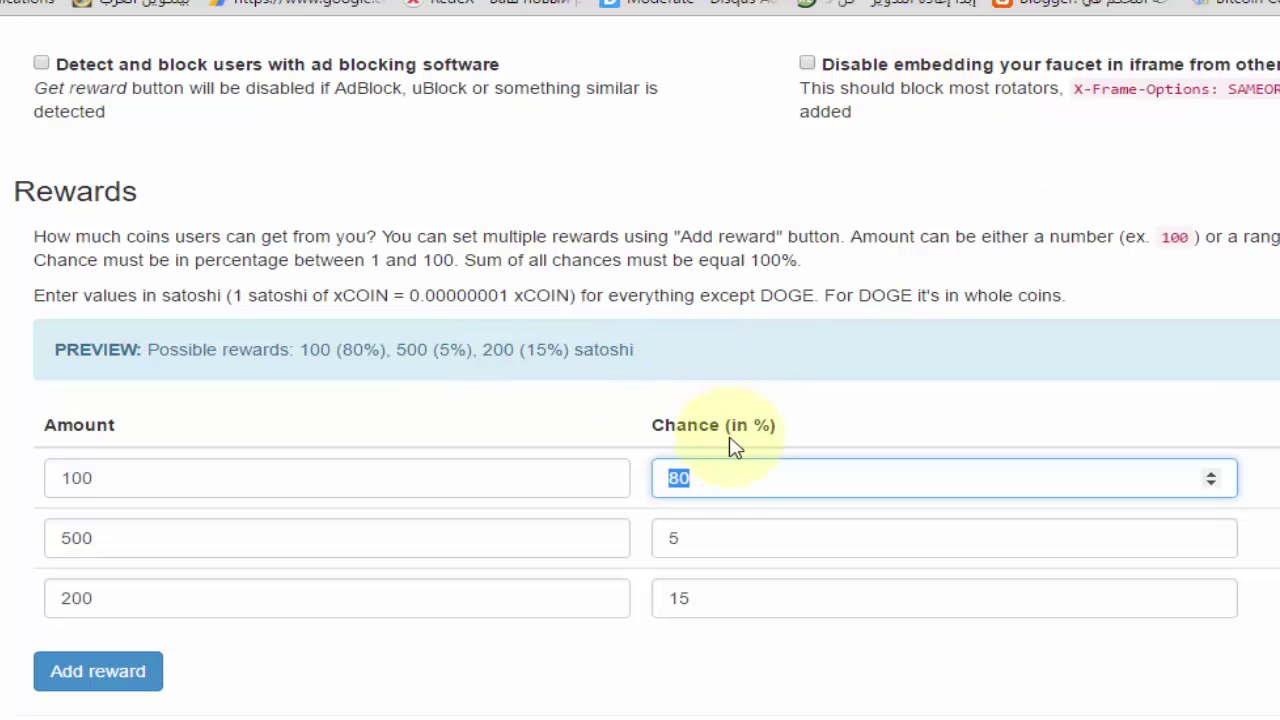
pyautogui.click(717, 479)
pyautogui.doubleClick(716, 479)
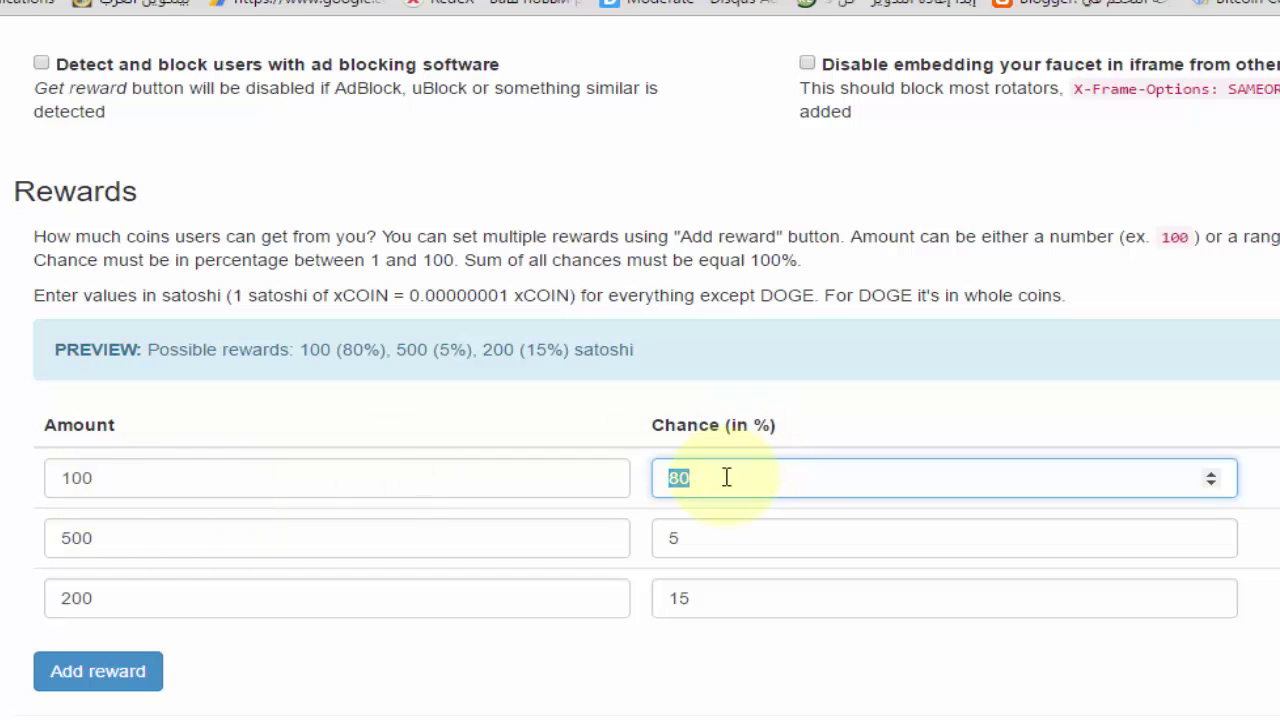
pyautogui.write('90')
# Set the second chance to 1% and the third to 5%, restoring the 5001 amount to 500
pyautogui.click(726, 548)
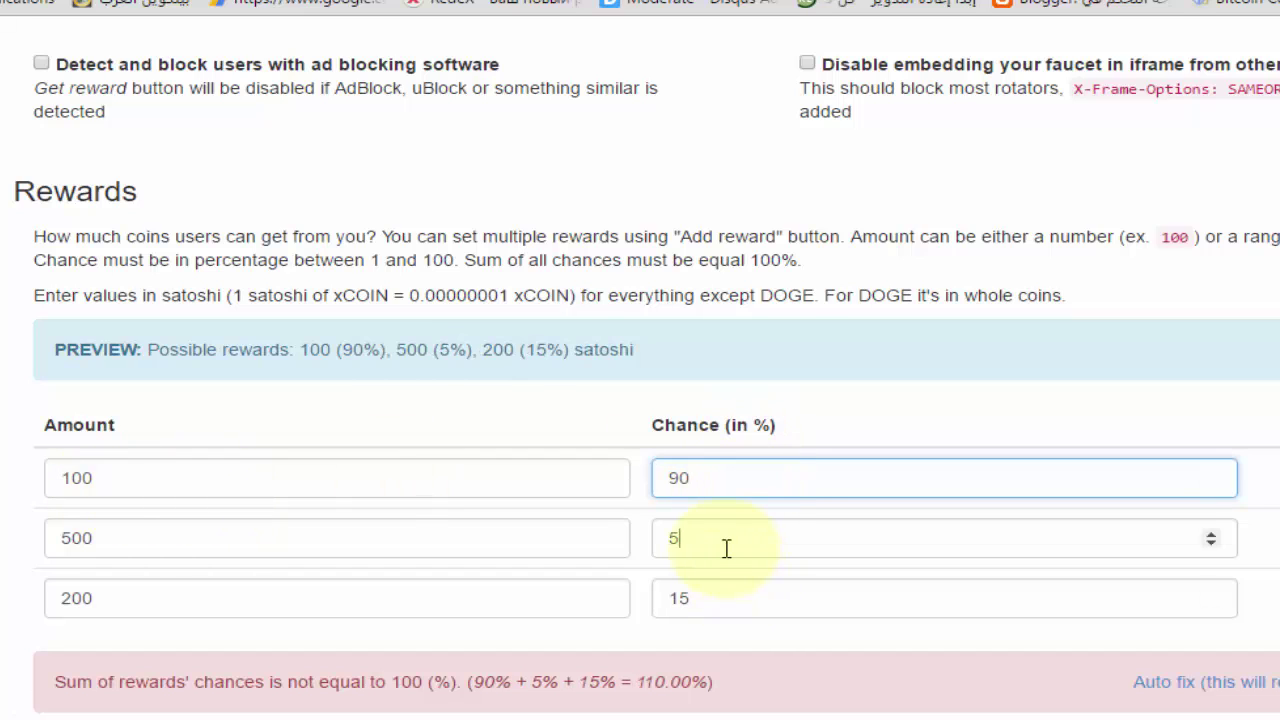
pyautogui.doubleClick(726, 548)
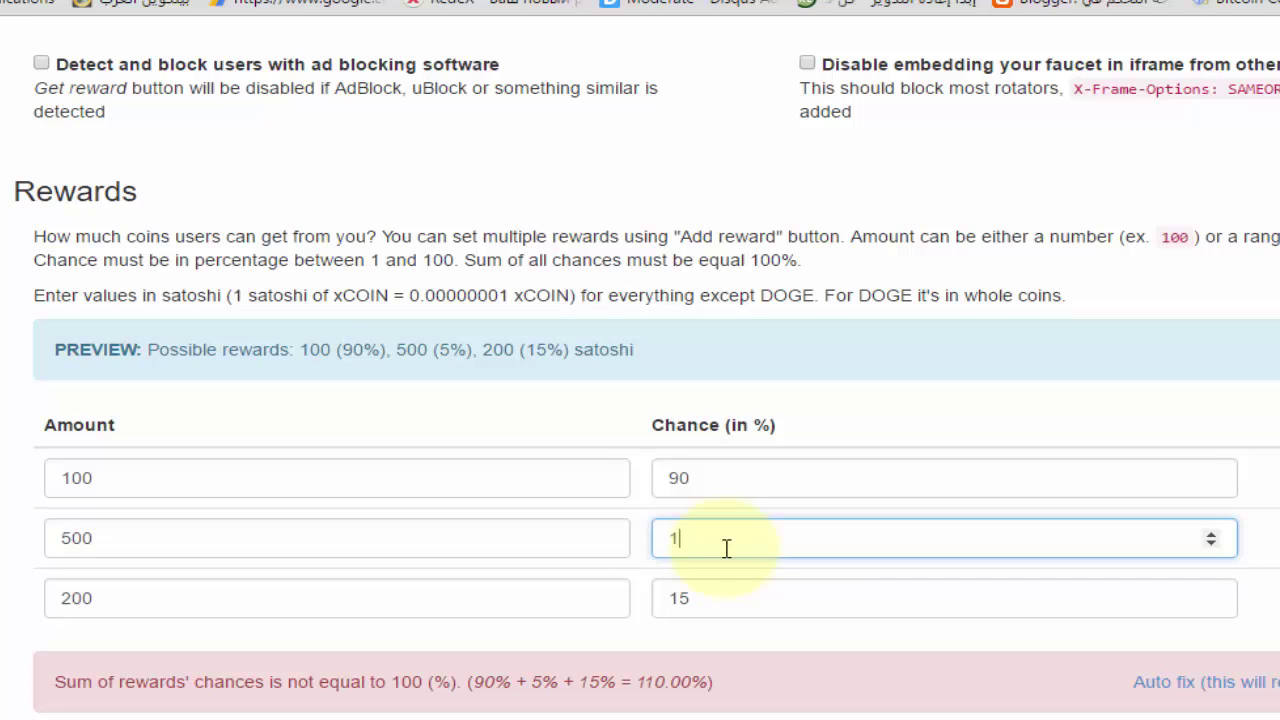
pyautogui.write('1')
pyautogui.click(734, 597)
pyautogui.doubleClick(734, 597)
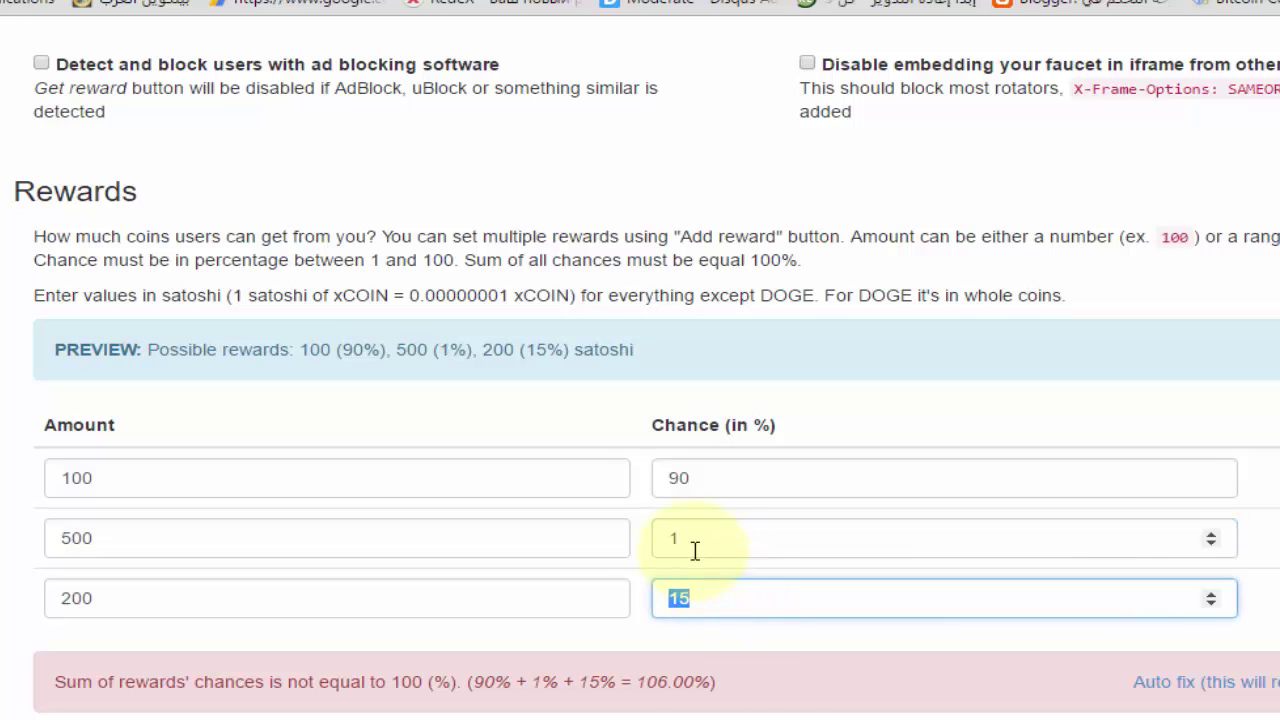
pyautogui.click(695, 542)
pyautogui.moveTo(695, 550); pyautogui.dragTo(612, 550)
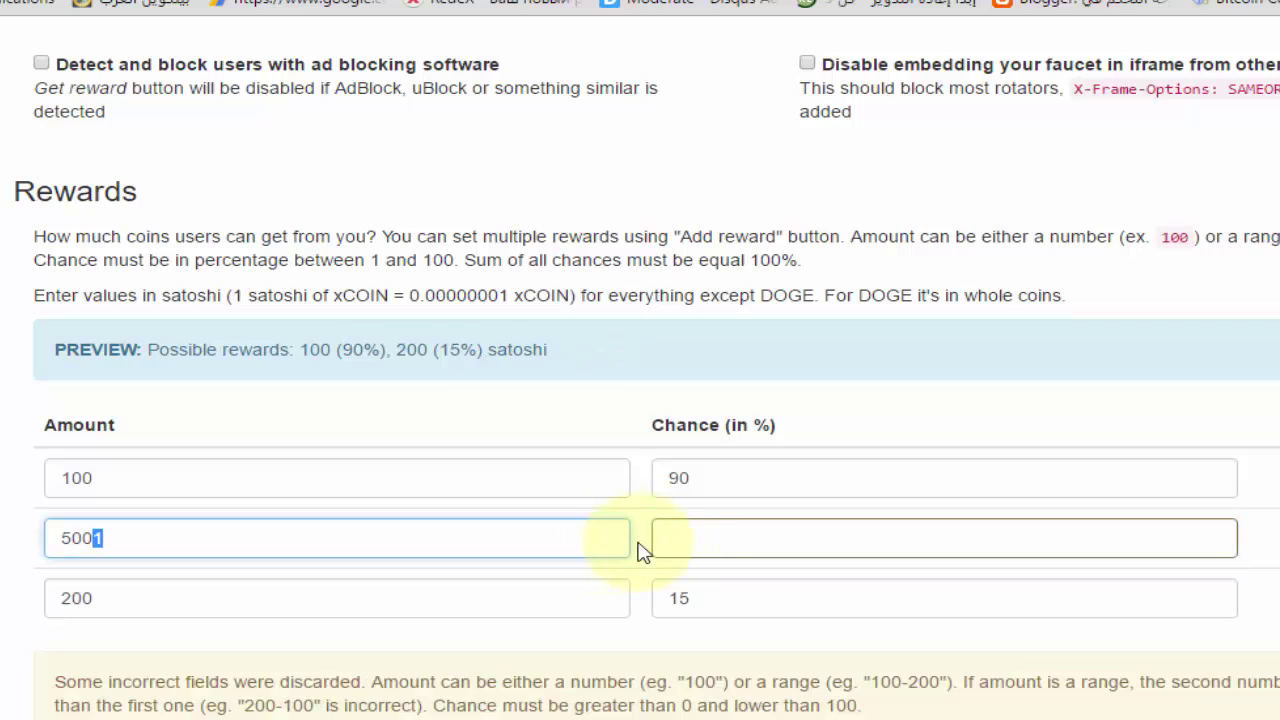
pyautogui.click(688, 540)
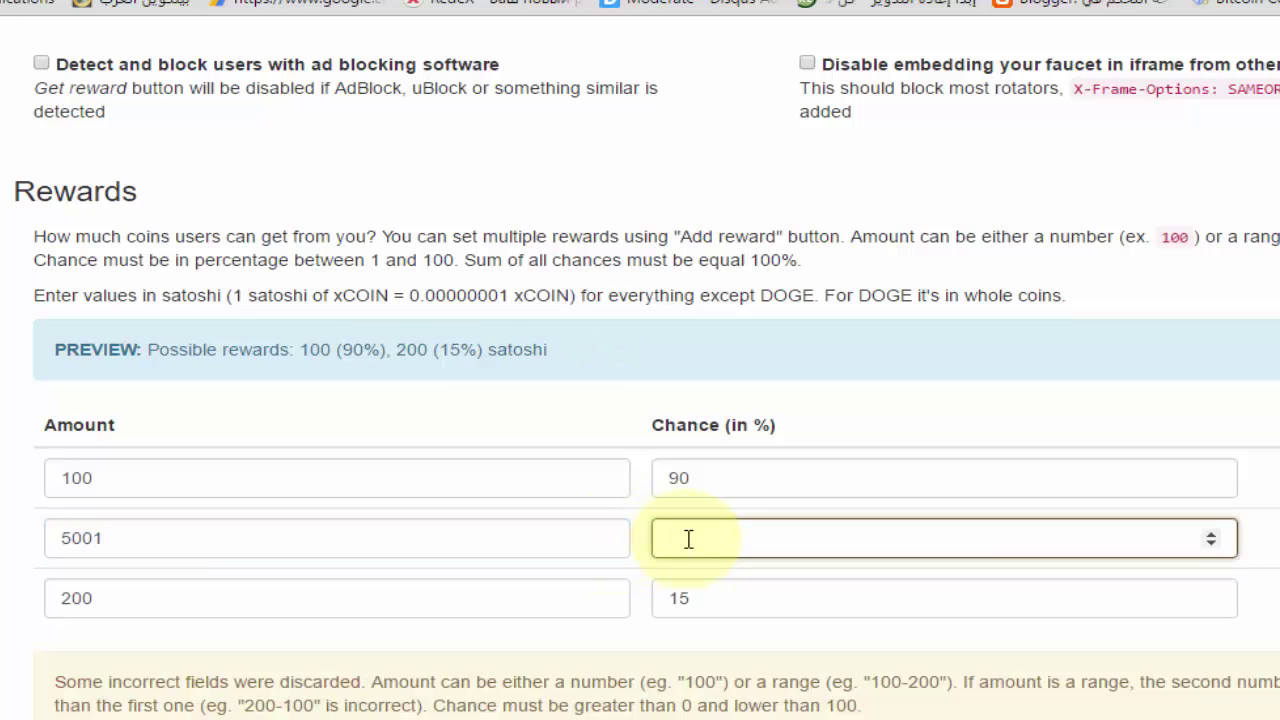
pyautogui.write('1')
pyautogui.click(555, 533)
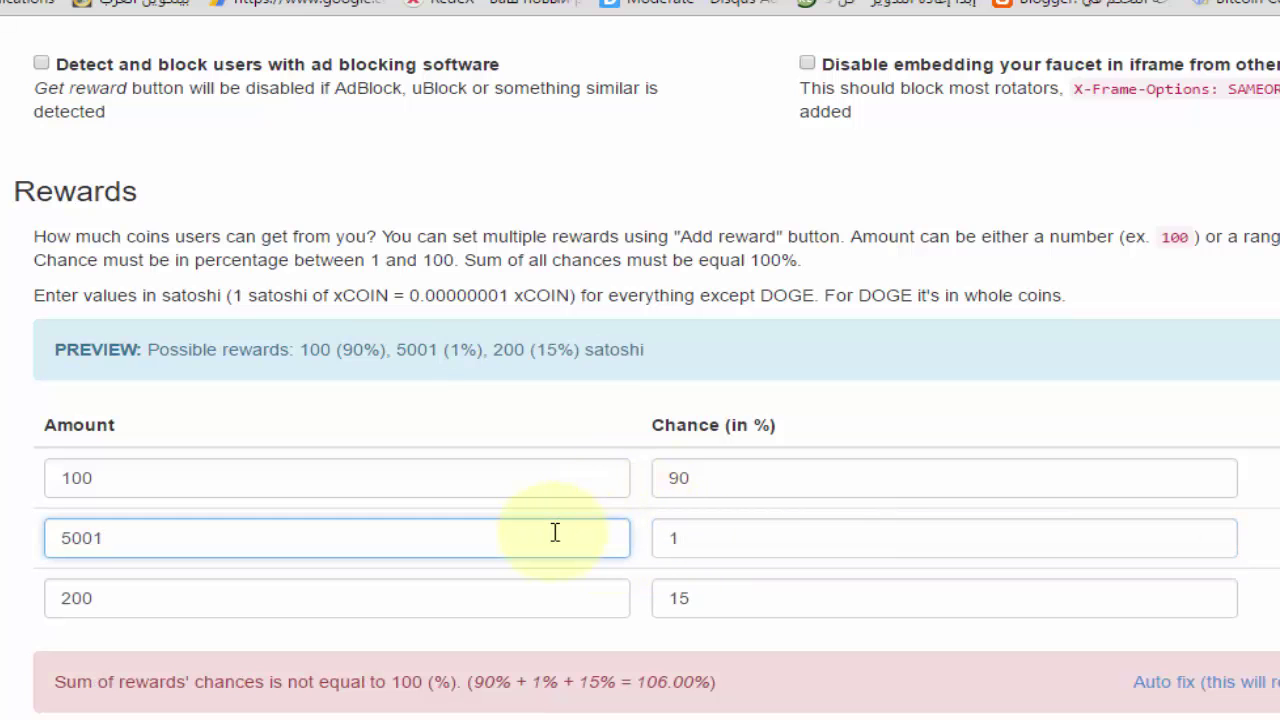
pyautogui.press('BackSpace')
pyautogui.click(694, 596)
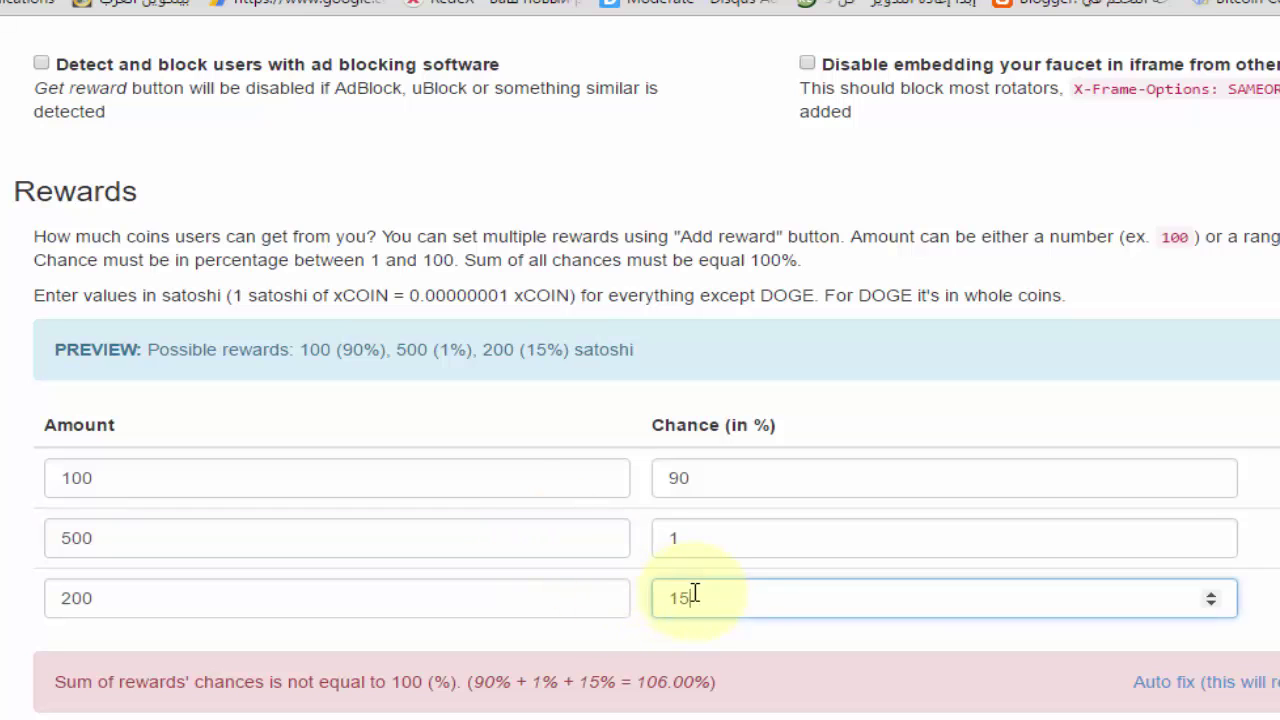
pyautogui.doubleClick(694, 596)
pyautogui.write('5')
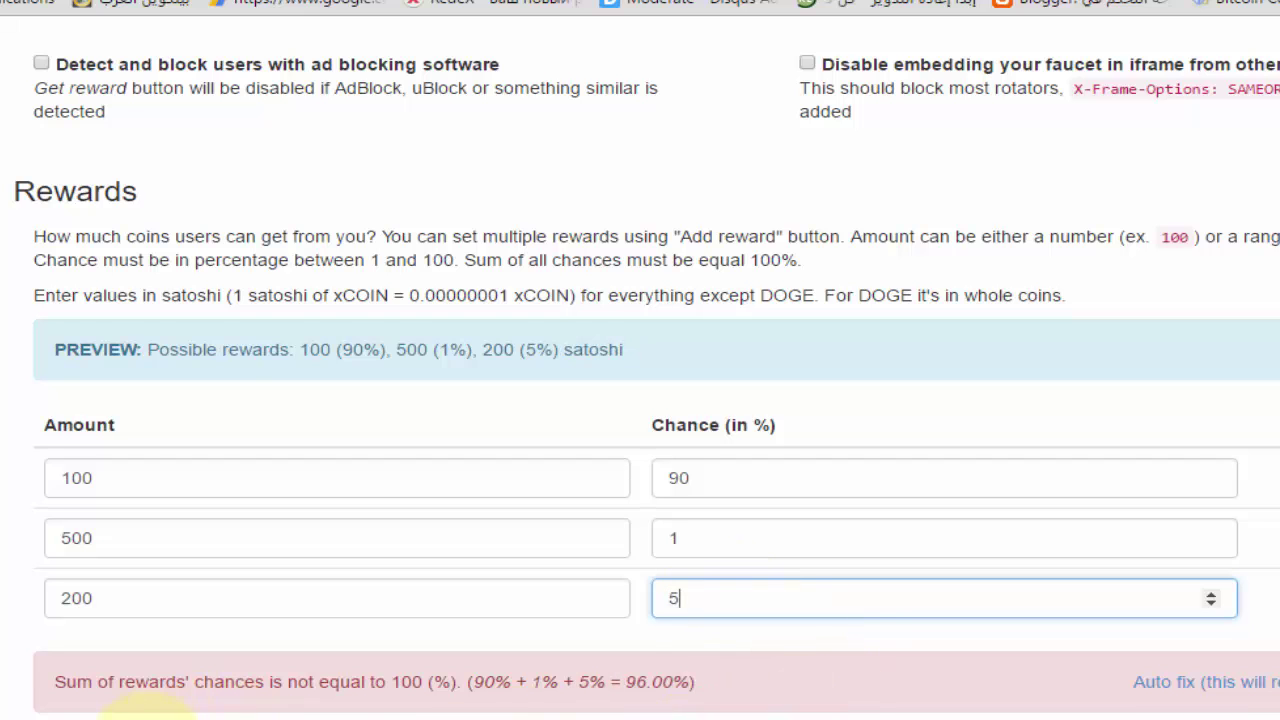
pyautogui.click(171, 714)
# Enter 300 as the fourth reward's amount with a 4% chance
pyautogui.click(121, 653)
pyautogui.write('300')
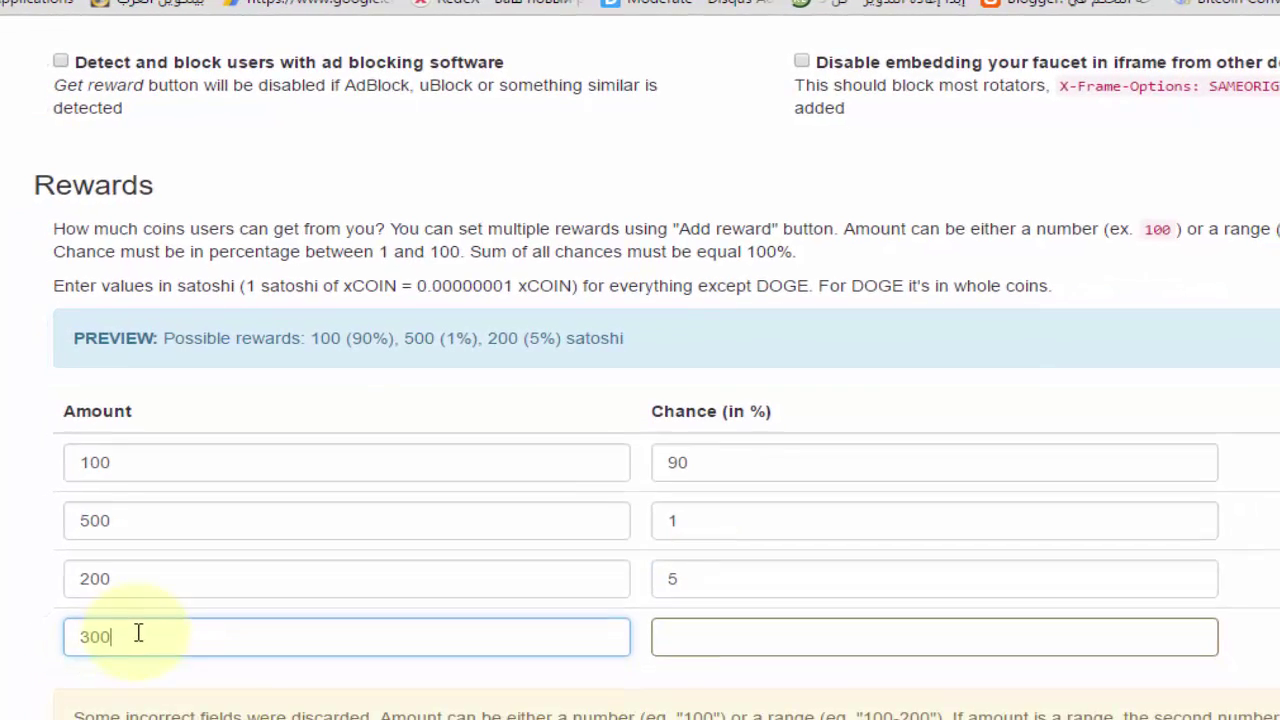
pyautogui.click(784, 634)
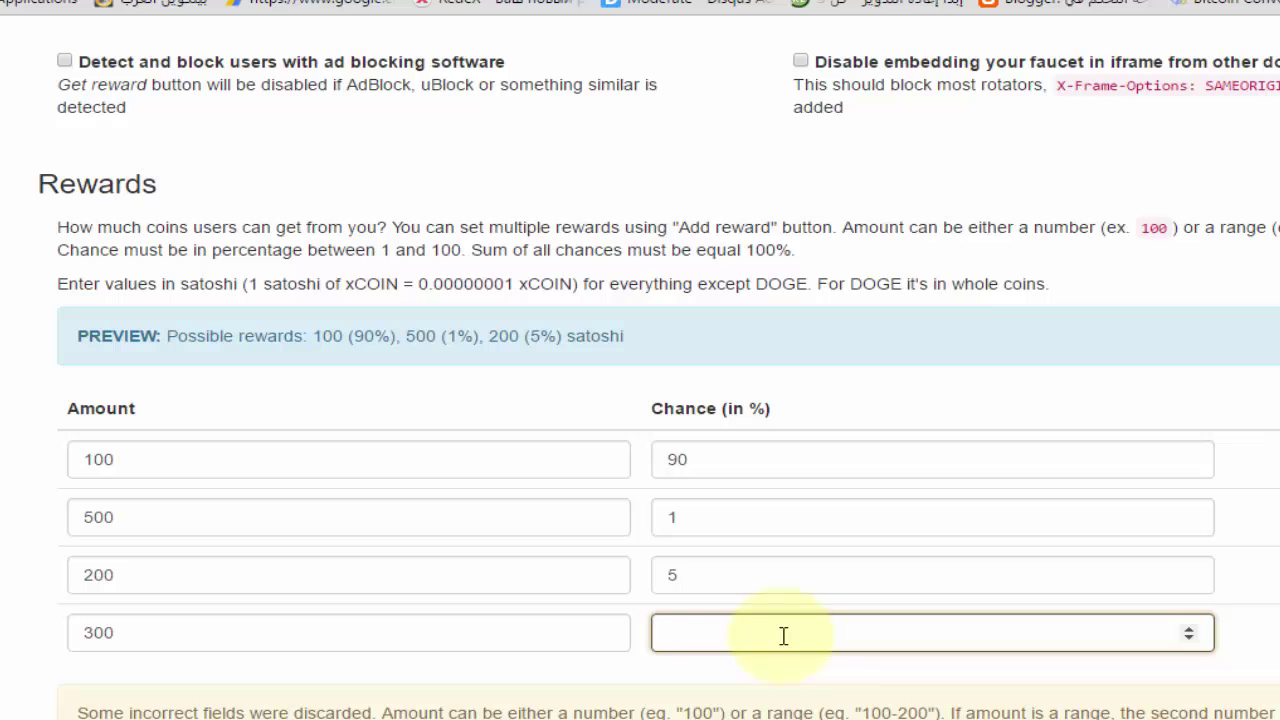
pyautogui.write('4')
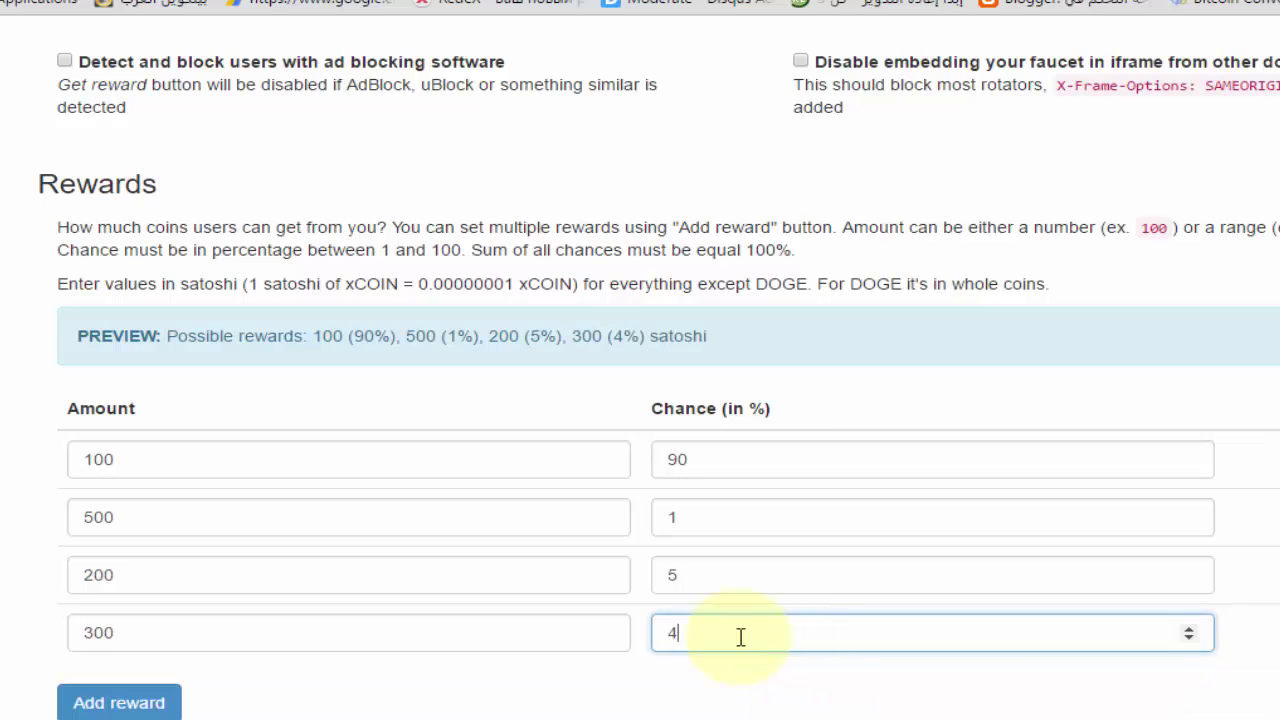
pyautogui.scroll(-1, 302, 672)
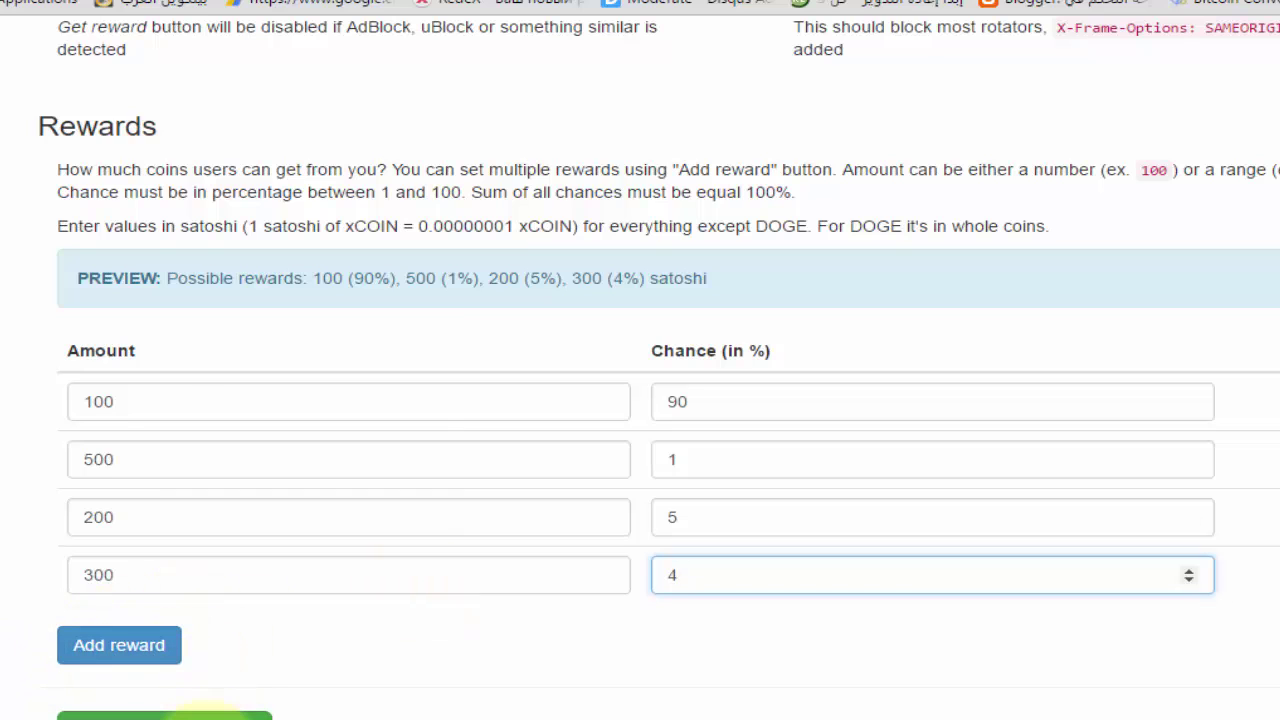
# Save the admin settings with the updated rewards
pyautogui.click(215, 714)
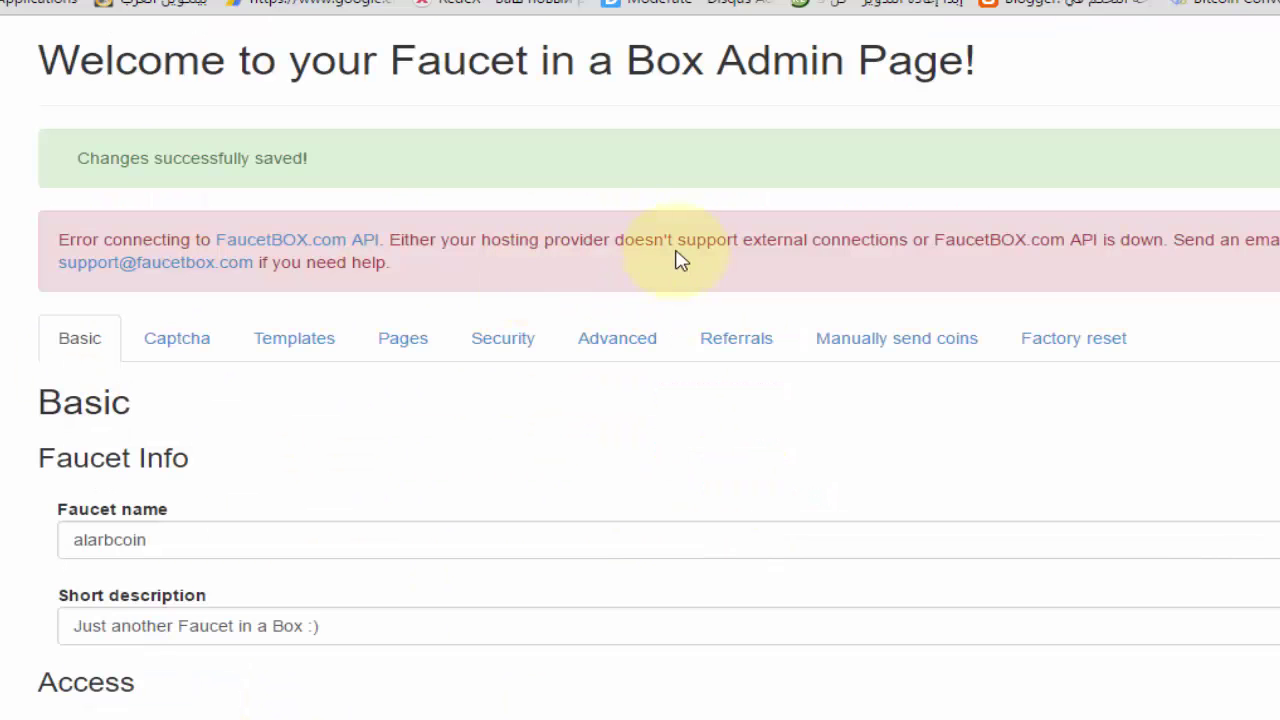
pyautogui.scroll(-5, 509, 331)
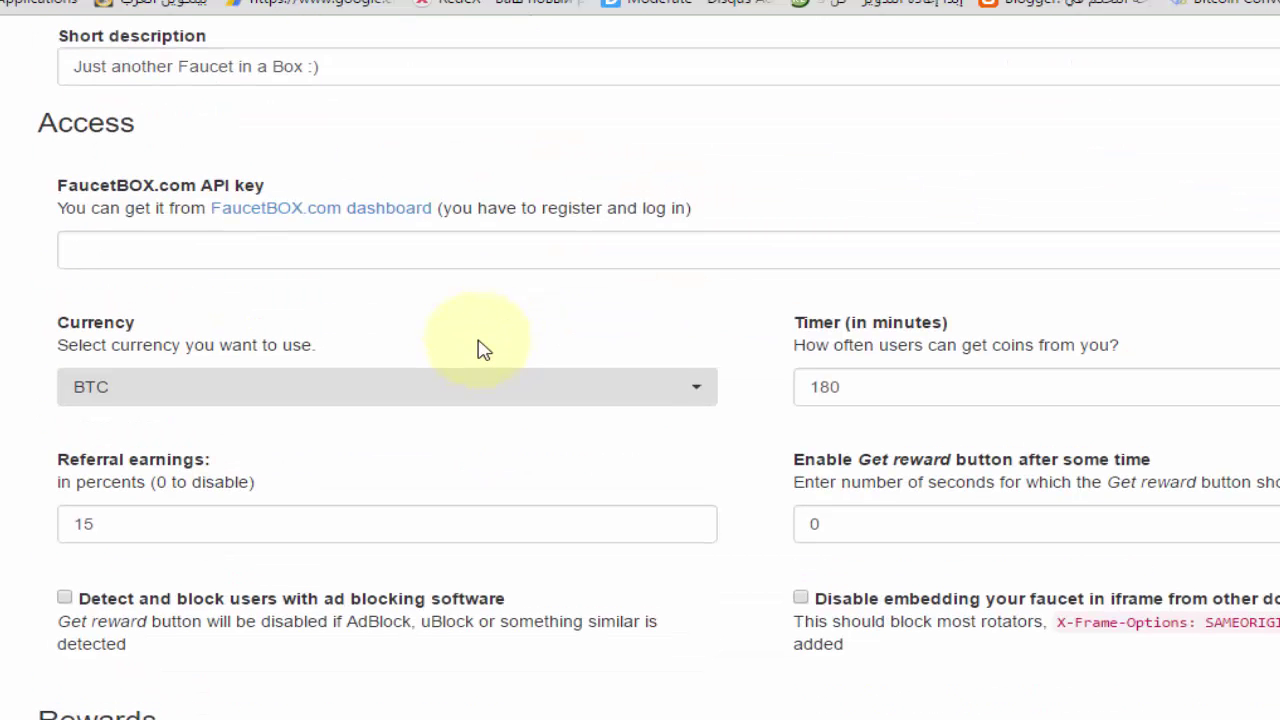
pyautogui.scroll(4, 480, 349)
pyautogui.scroll(2, 525, 360)
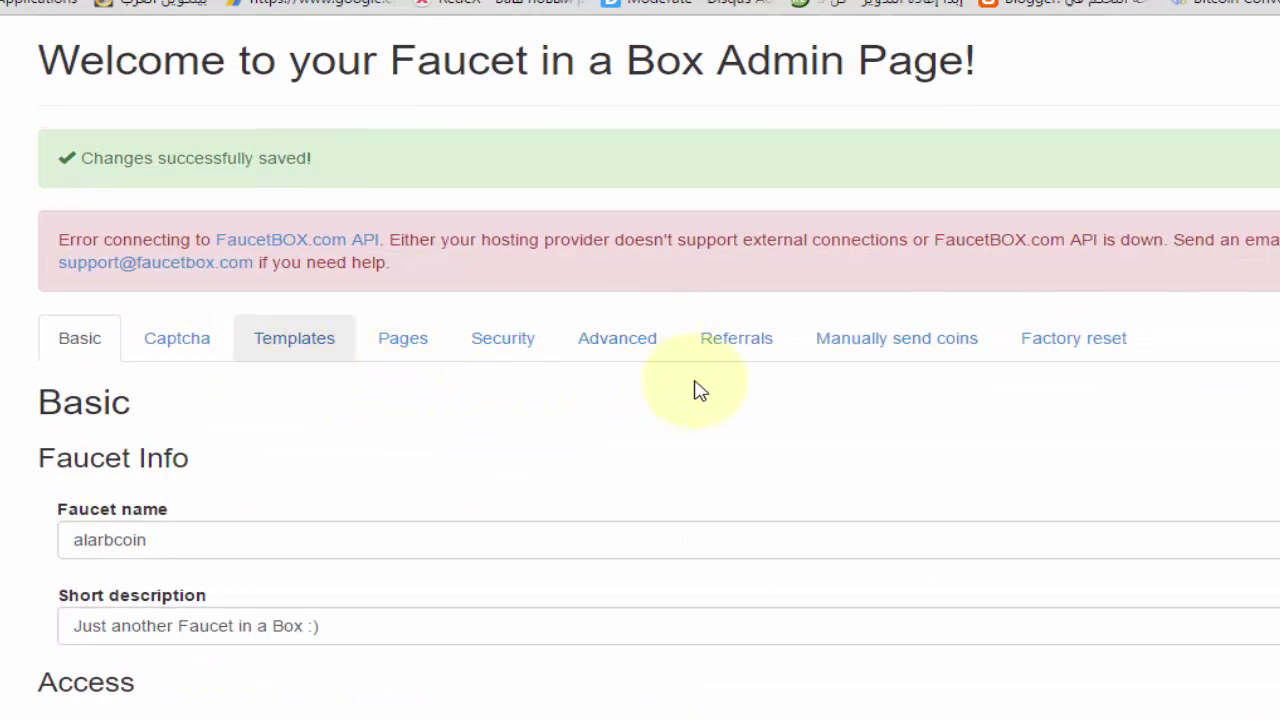
# Look over the Referrals section's address field, then the Pages section for custom static pages
pyautogui.click(742, 345)
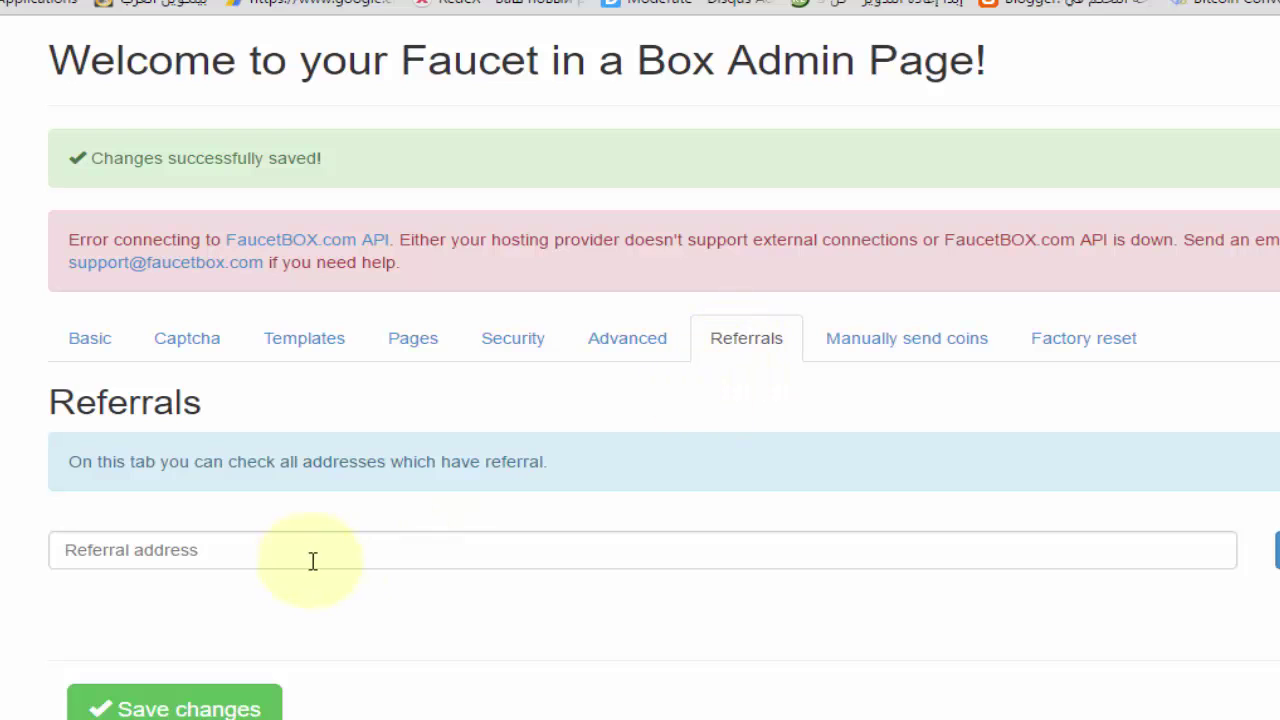
pyautogui.click(882, 540)
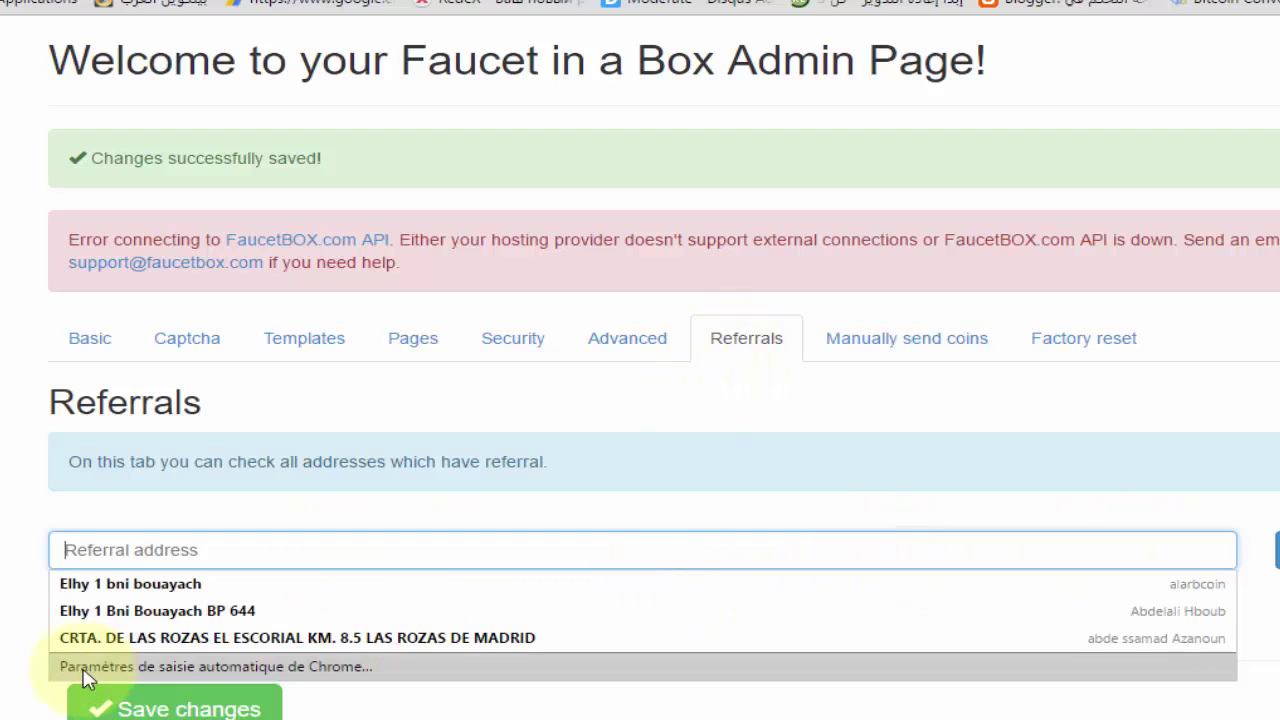
pyautogui.click(322, 498)
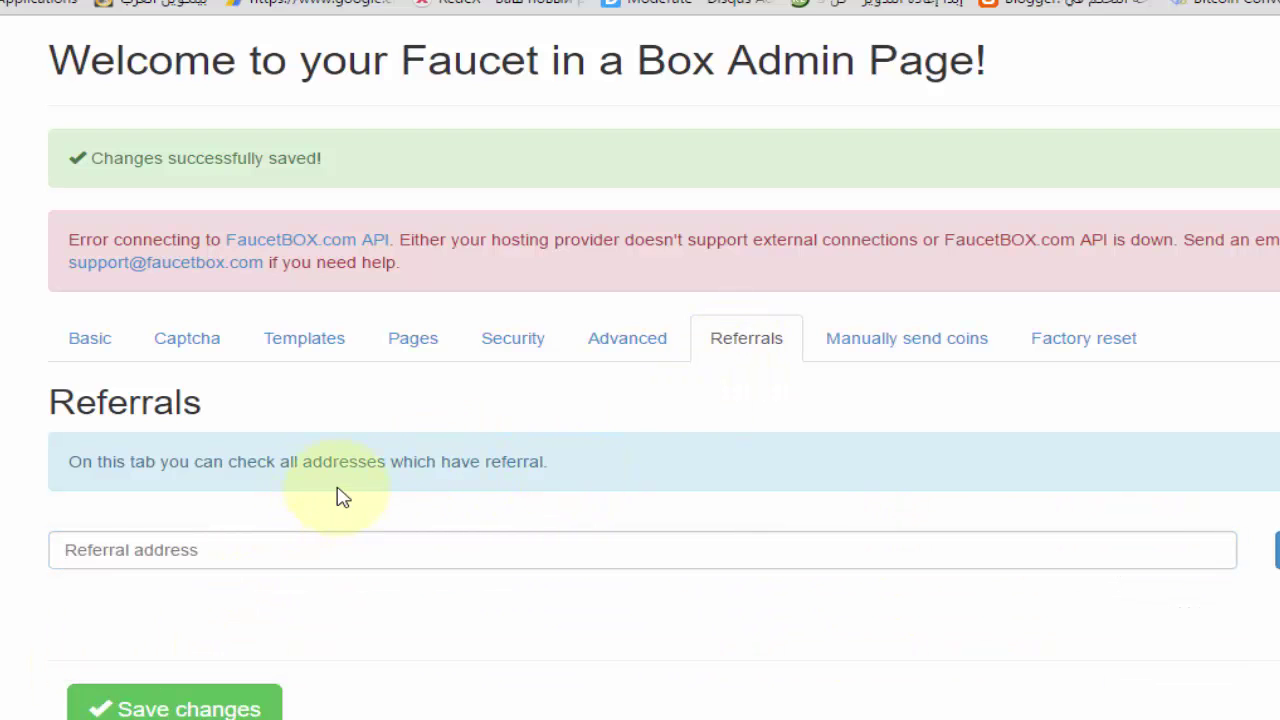
pyautogui.click(420, 340)
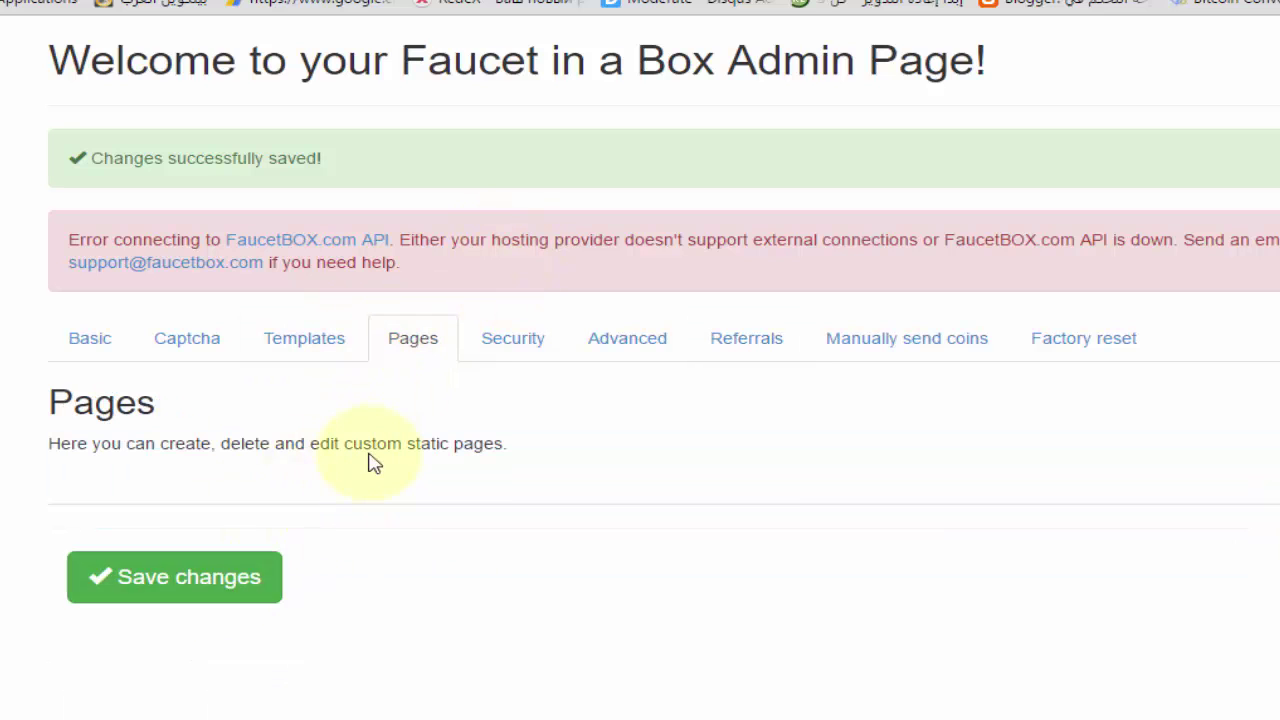
pyautogui.doubleClick(245, 444)
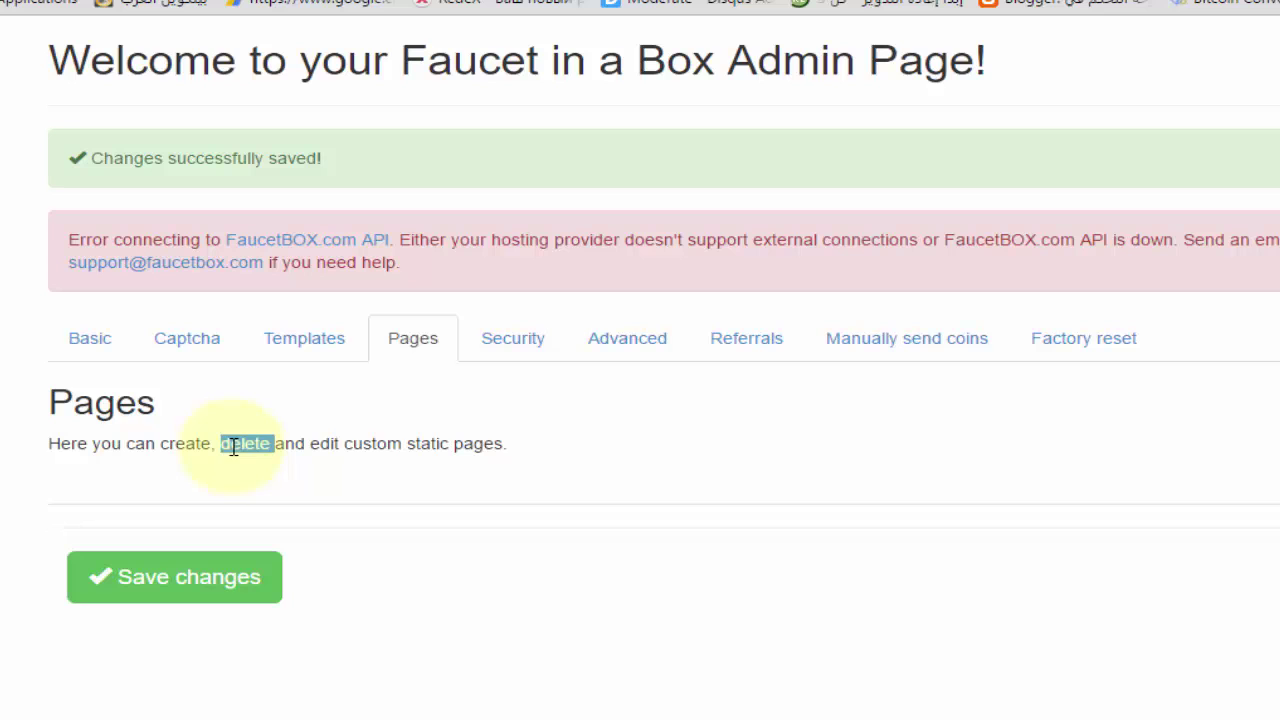
pyautogui.click(310, 438)
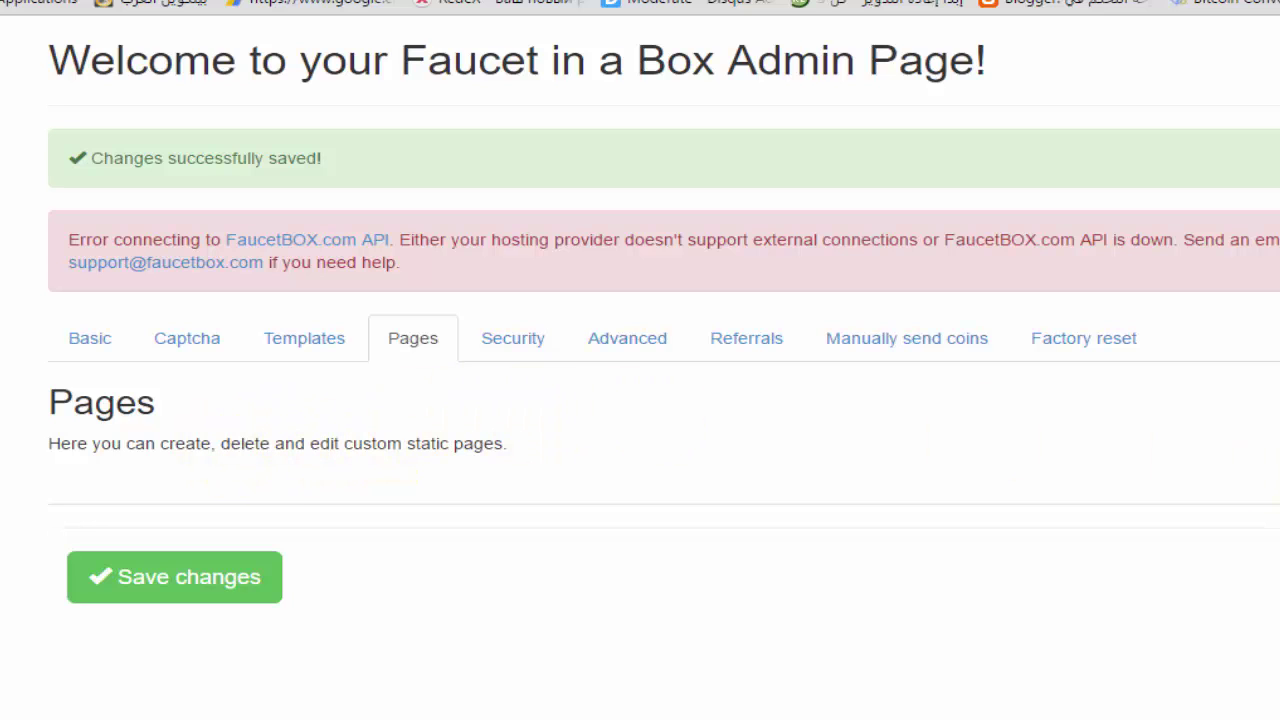
pyautogui.click(323, 354)
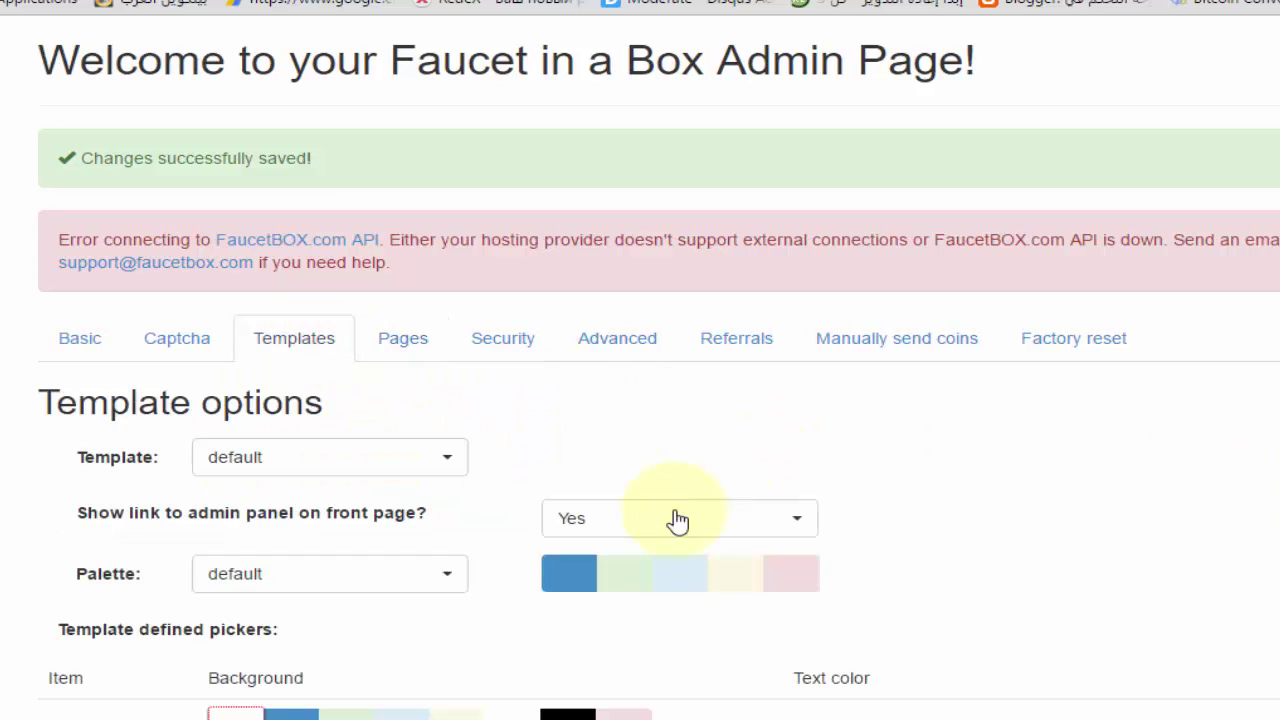
pyautogui.scroll(-5, 660, 510)
pyautogui.scroll(-5, 630, 418)
pyautogui.scroll(7, 629, 411)
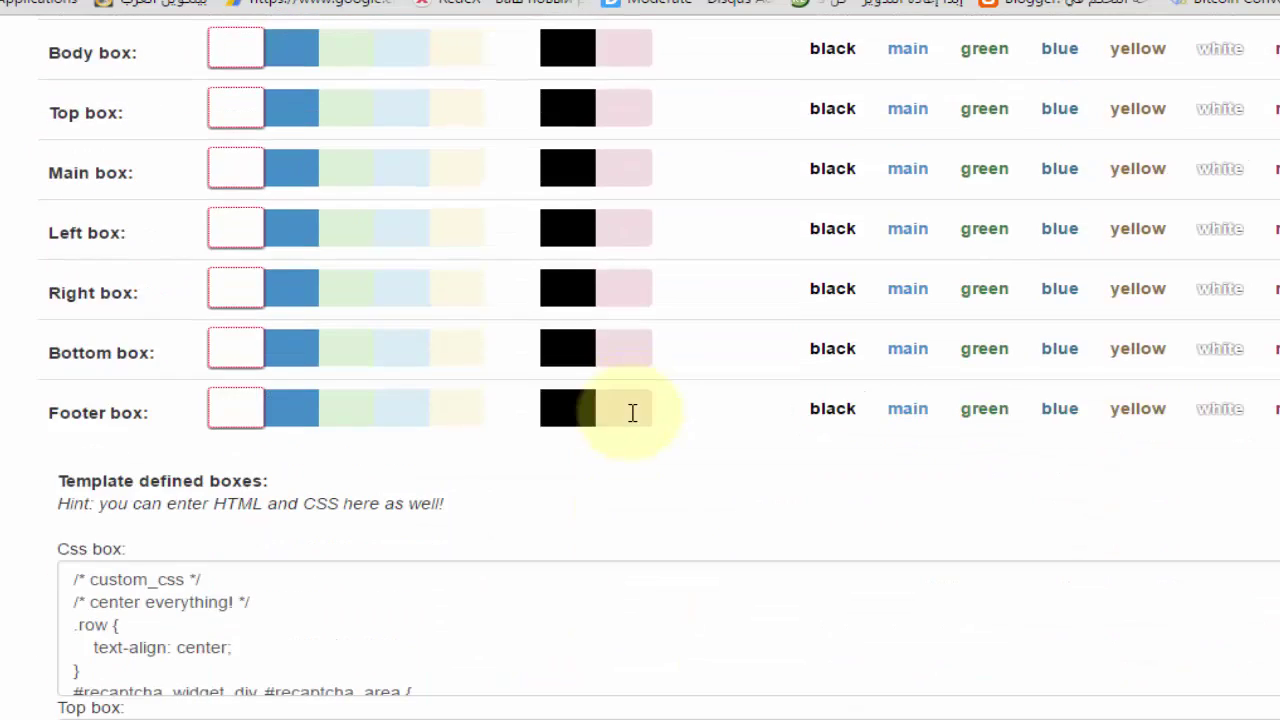
pyautogui.scroll(3, 634, 422)
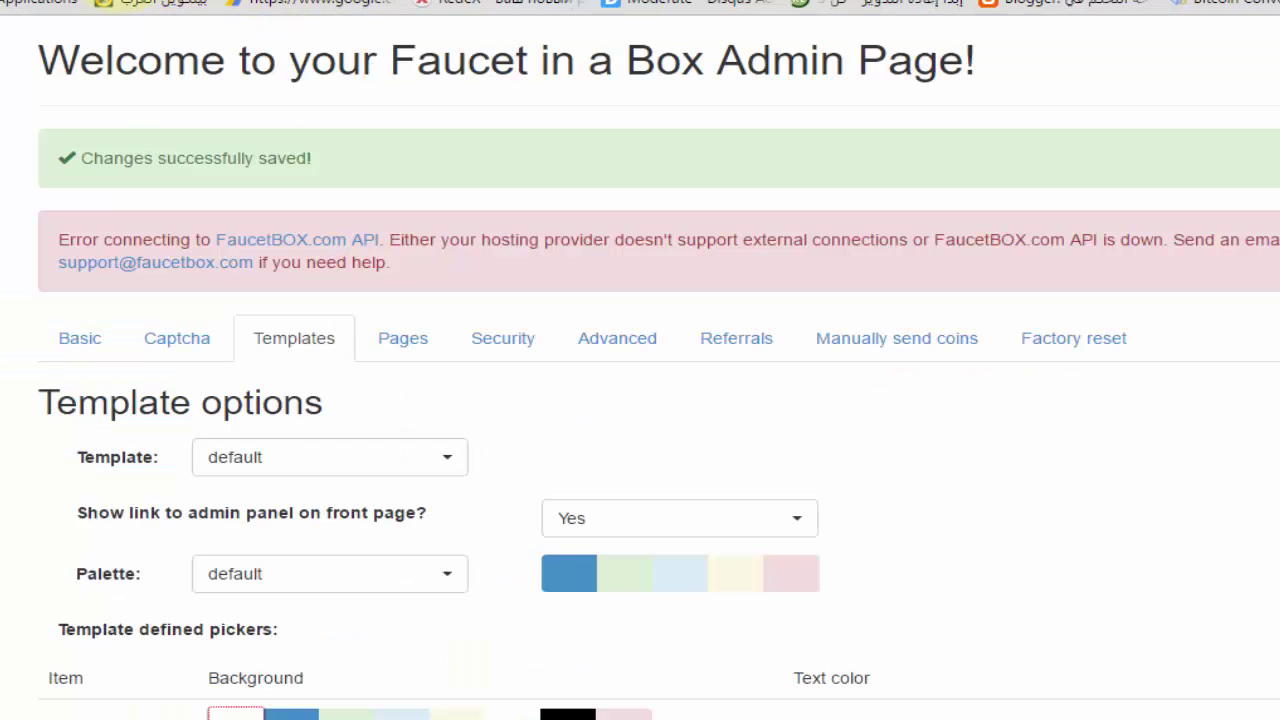
pyautogui.rightClick(170, 3)
pyautogui.click(190, 46)
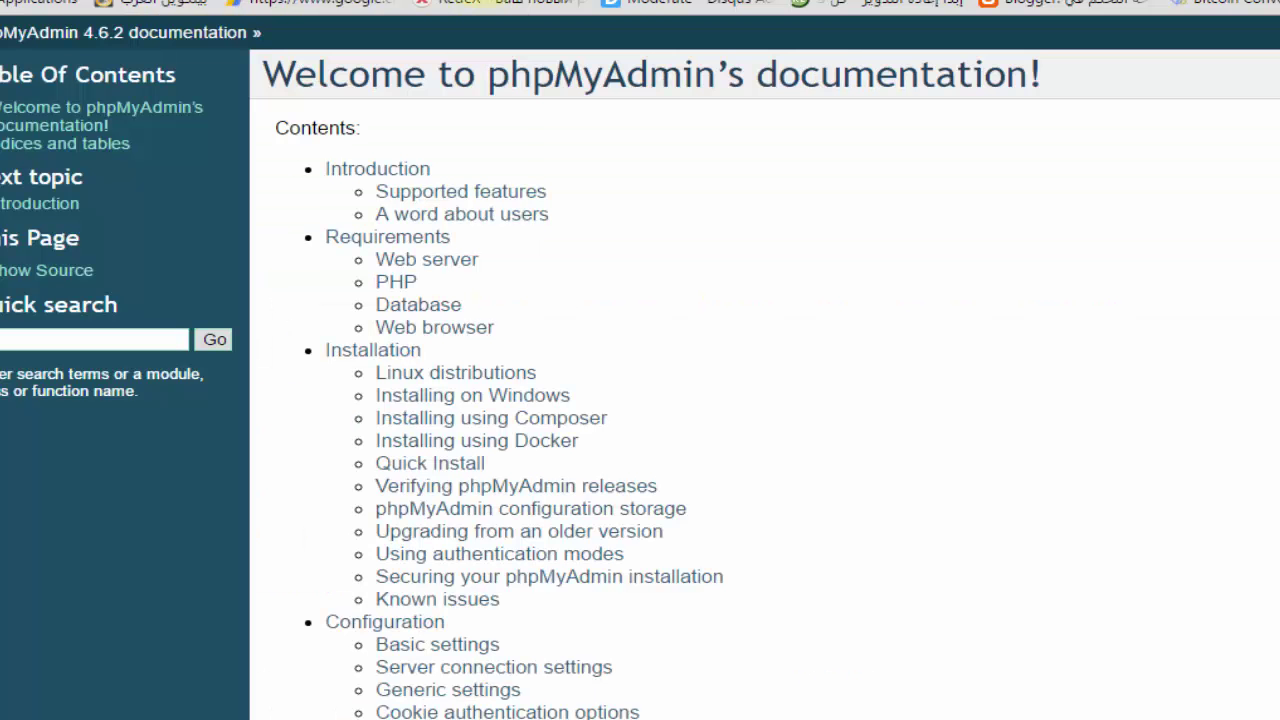
# Load the public faucet page from the pasted address and read its tagline and reward rates
pyautogui.rightClick(482, 3)
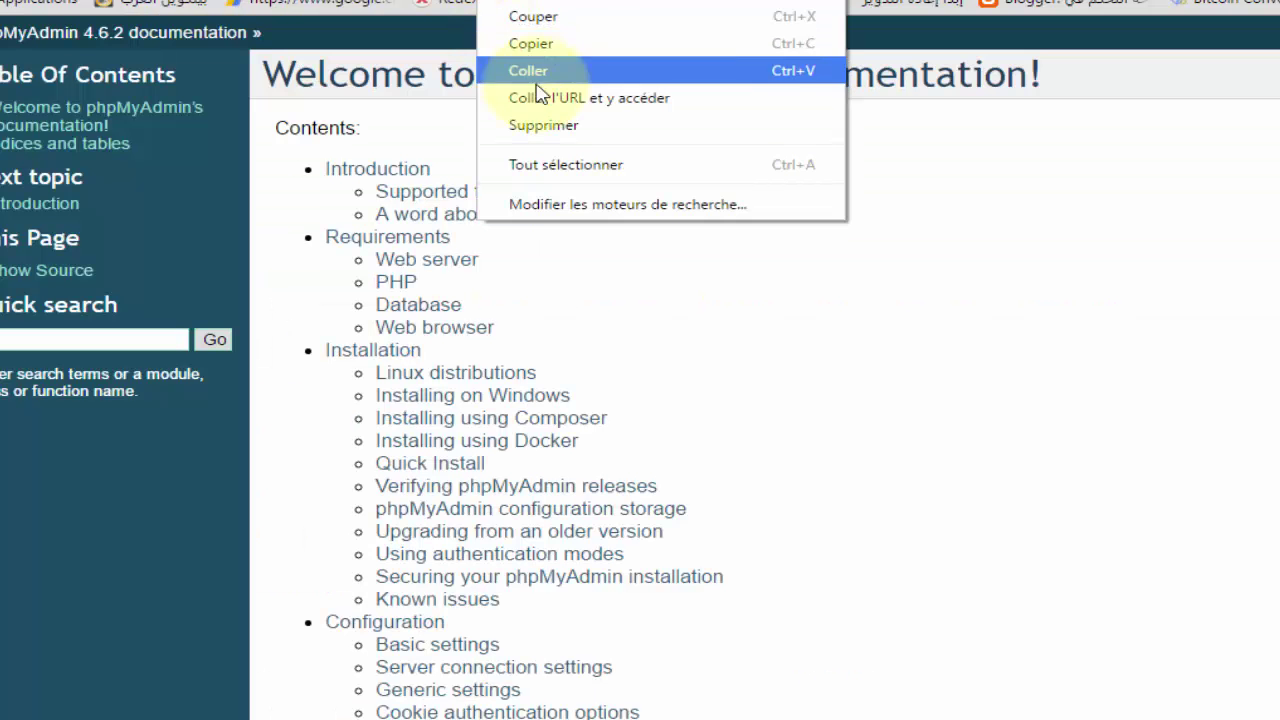
pyautogui.click(535, 71)
pyautogui.press('Return')
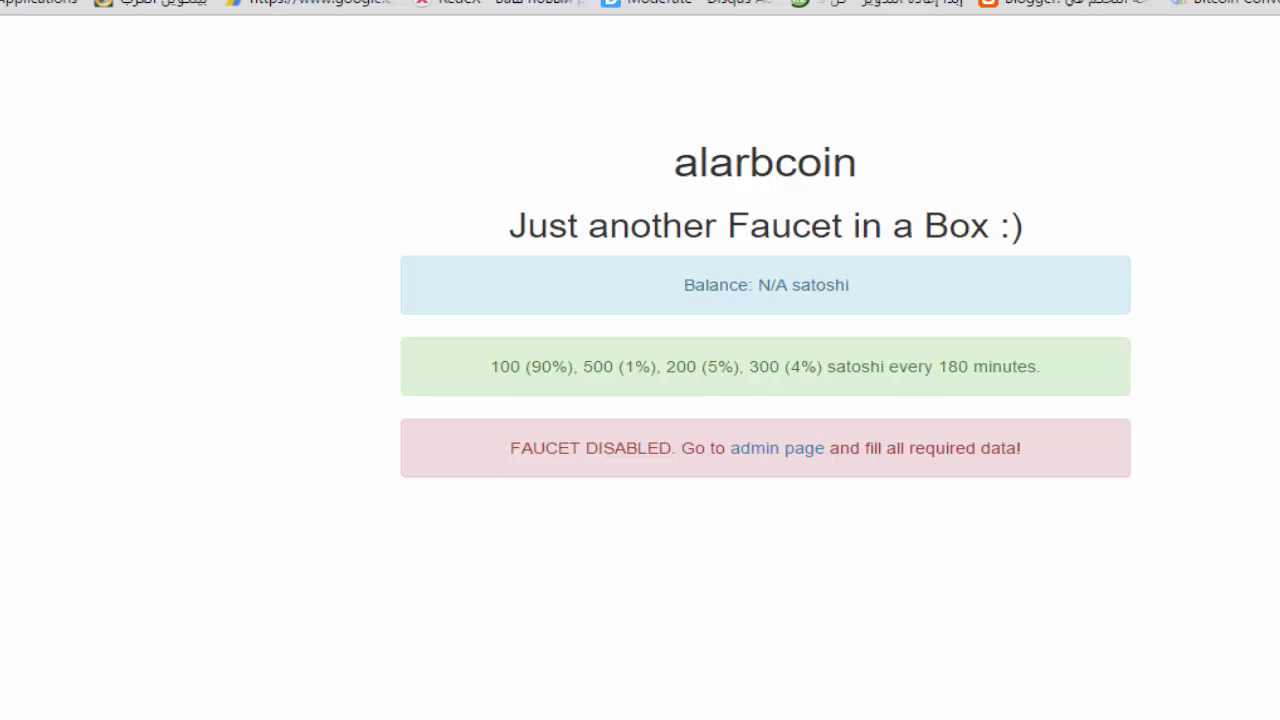
pyautogui.doubleClick(650, 225)
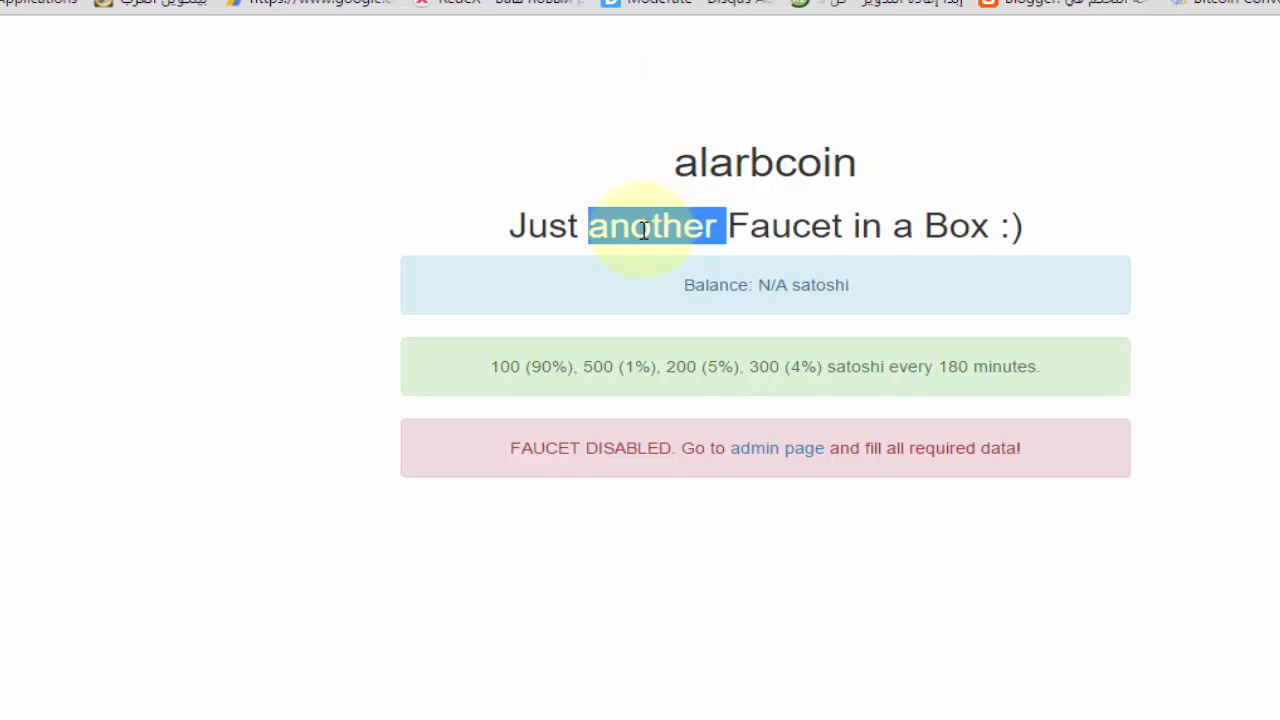
pyautogui.tripleClick(843, 222)
pyautogui.doubleClick(866, 222)
pyautogui.click(894, 293)
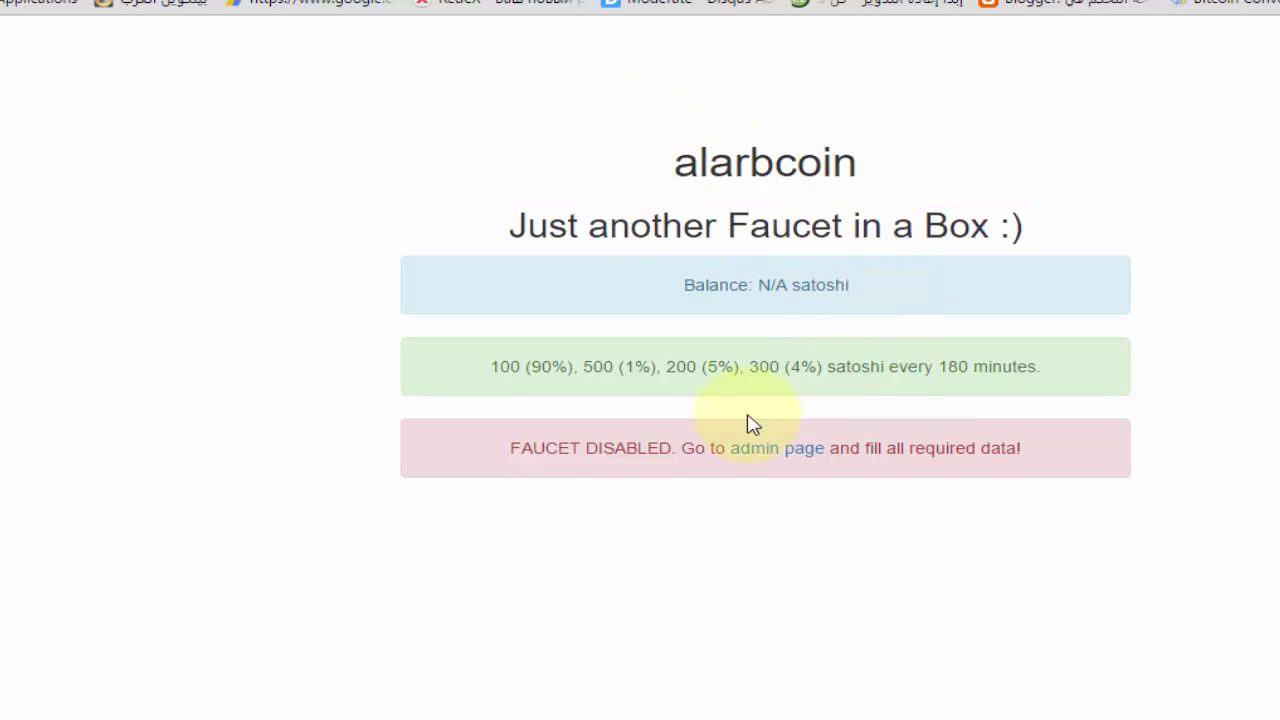
pyautogui.tripleClick(746, 366)
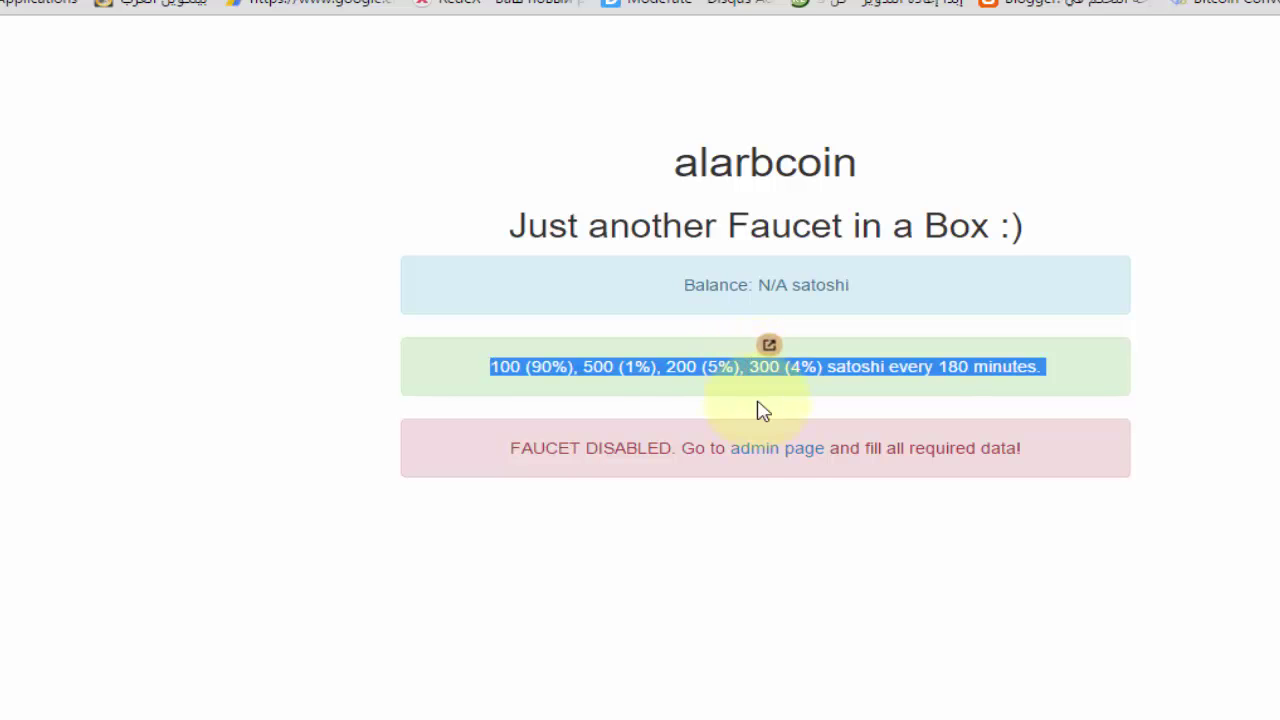
pyautogui.click(690, 425)
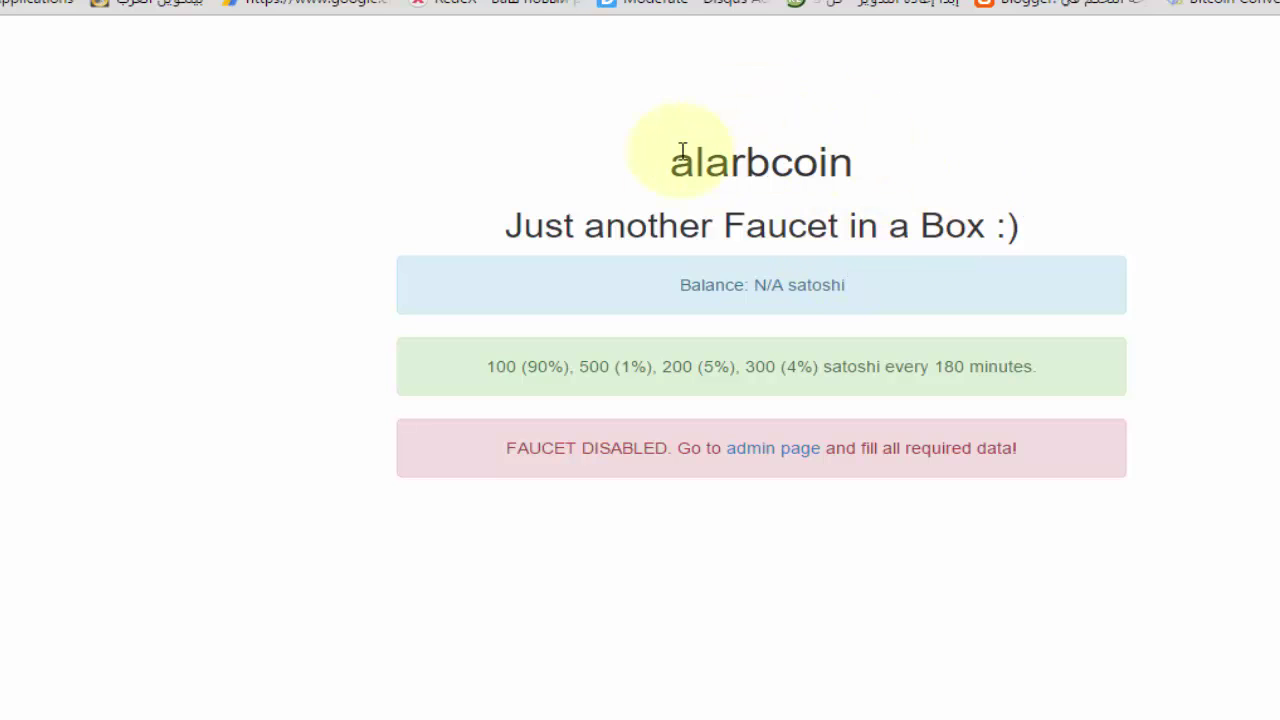
# Review the faucet page text, including the 180-minute rates line, then switch to the FaucetBOX API docs
pyautogui.moveTo(645, 134); pyautogui.dragTo(583, 534)
pyautogui.click(600, 530)
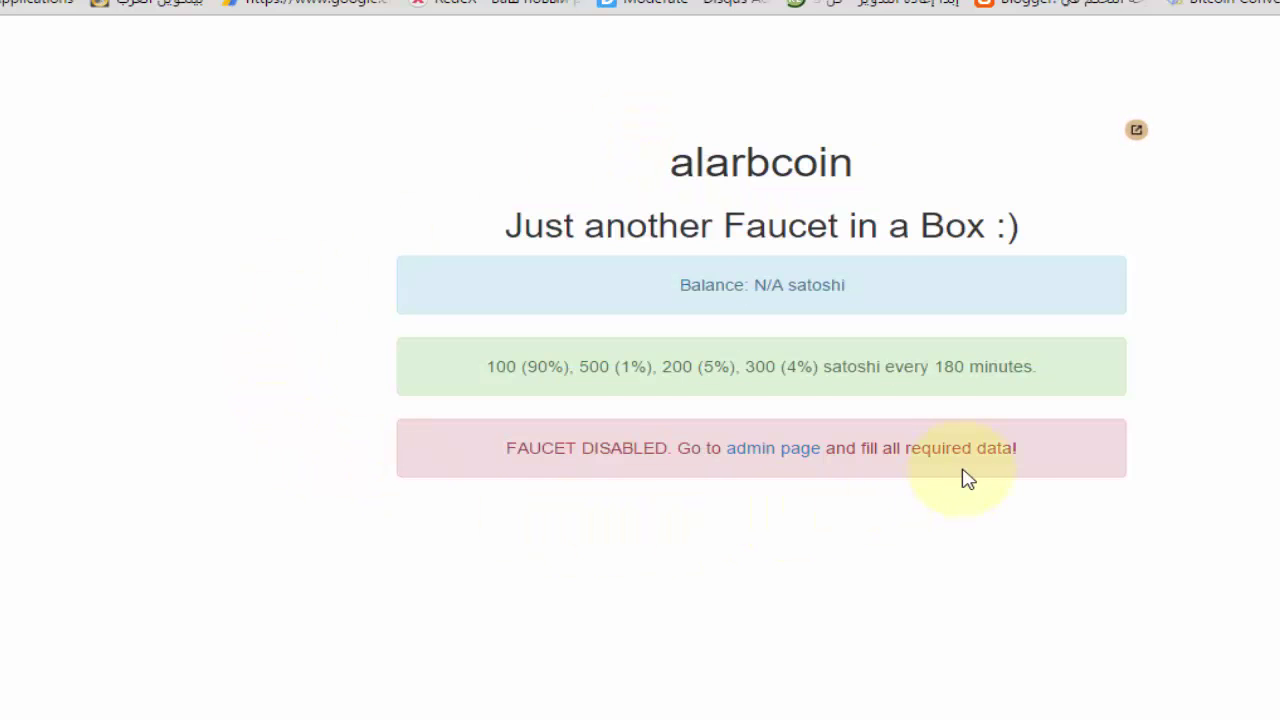
pyautogui.moveTo(1034, 451); pyautogui.dragTo(663, 157)
pyautogui.click(734, 111)
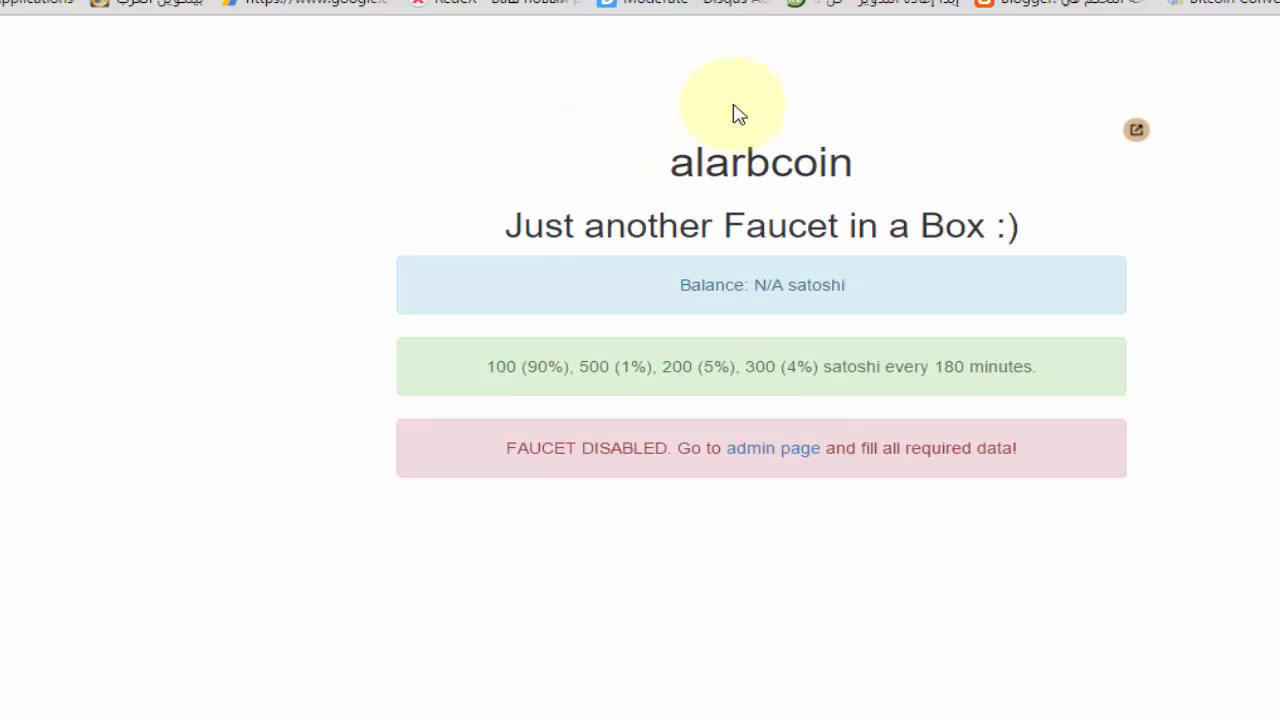
pyautogui.moveTo(760, 160); pyautogui.dragTo(654, 171)
pyautogui.click(1060, 531)
pyautogui.click(640, 194)
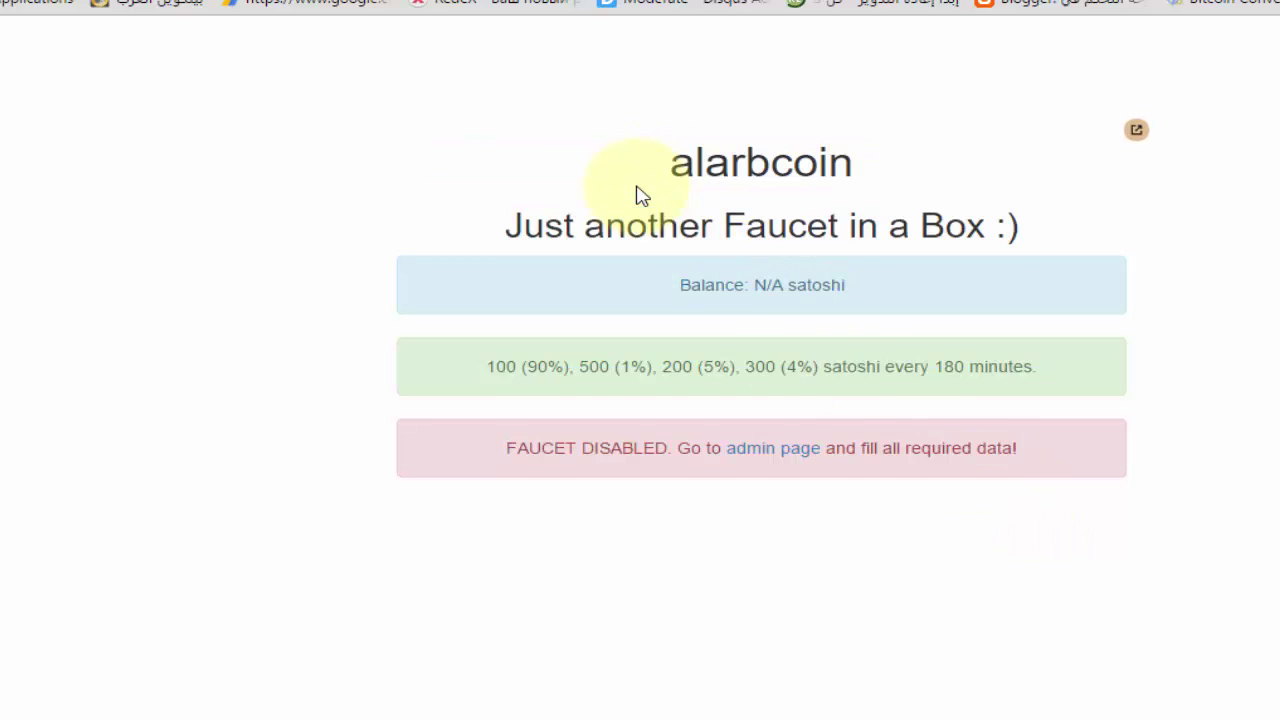
pyautogui.moveTo(723, 186); pyautogui.dragTo(1051, 563)
pyautogui.click(983, 583)
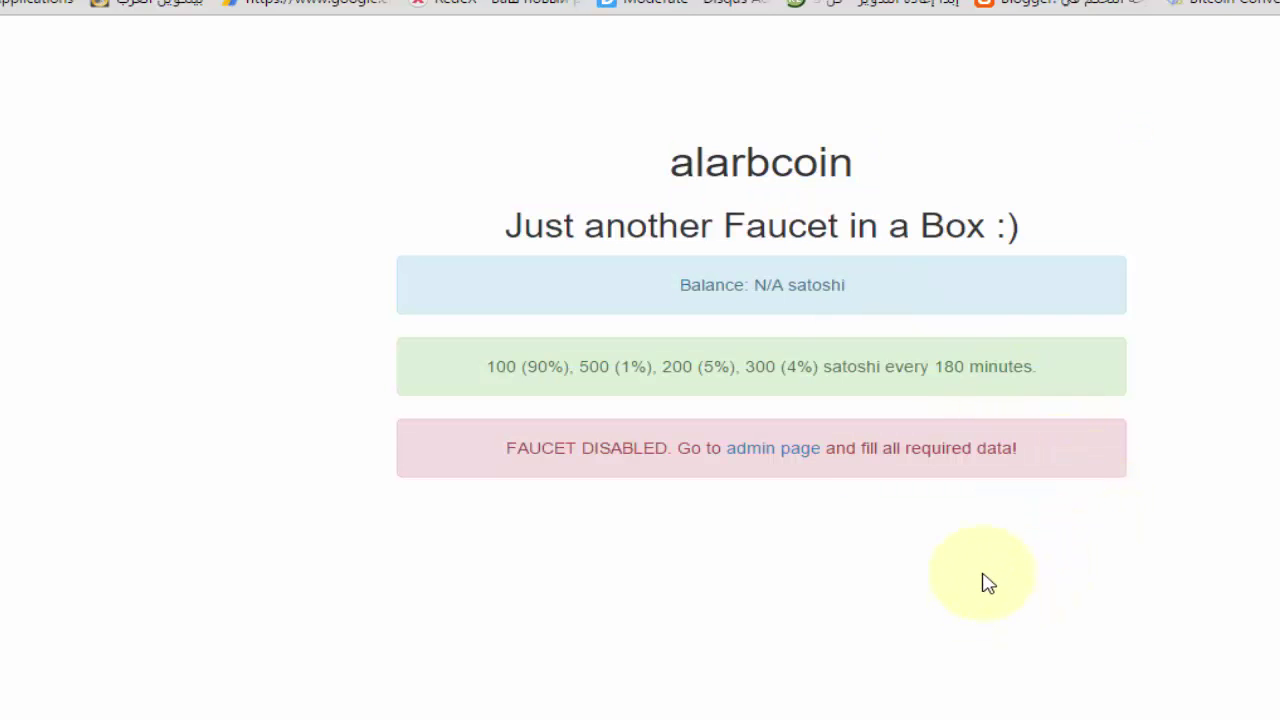
pyautogui.doubleClick(955, 366)
pyautogui.click(1062, 551)
pyautogui.moveTo(1045, 477); pyautogui.dragTo(569, 163)
pyautogui.click(569, 166)
pyautogui.hotkey('ctrl', 'Tab')
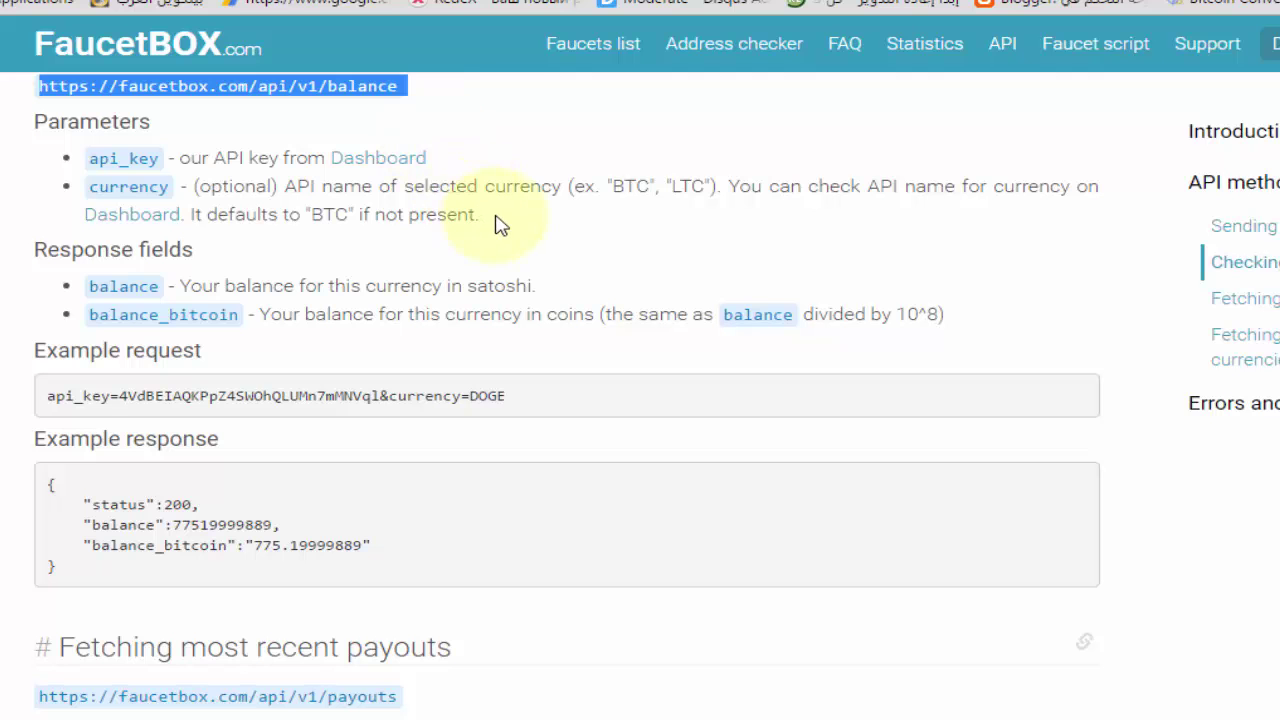